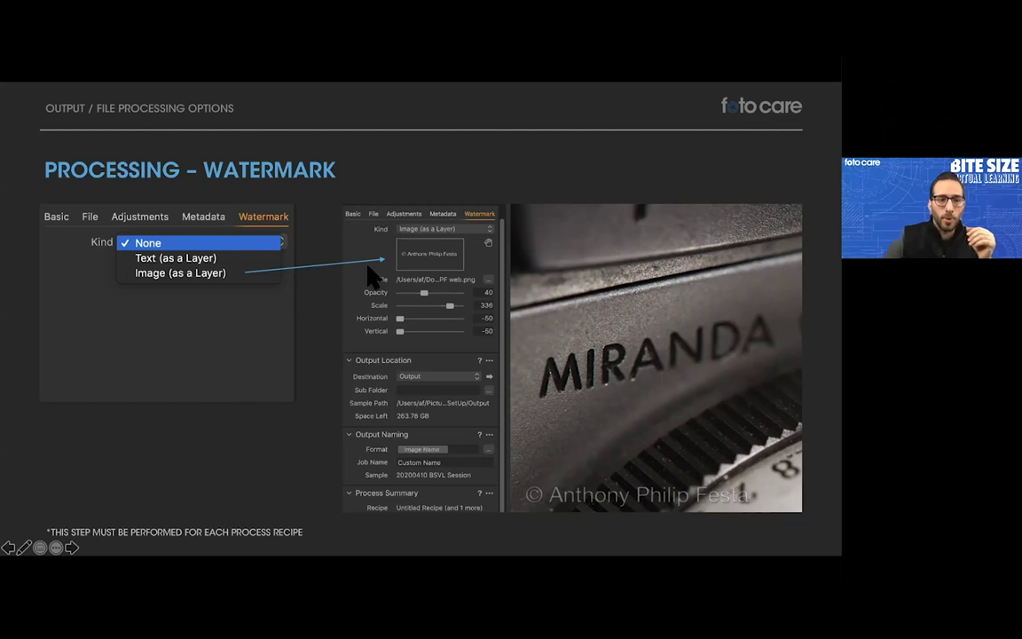
key("Right")
key("Left")
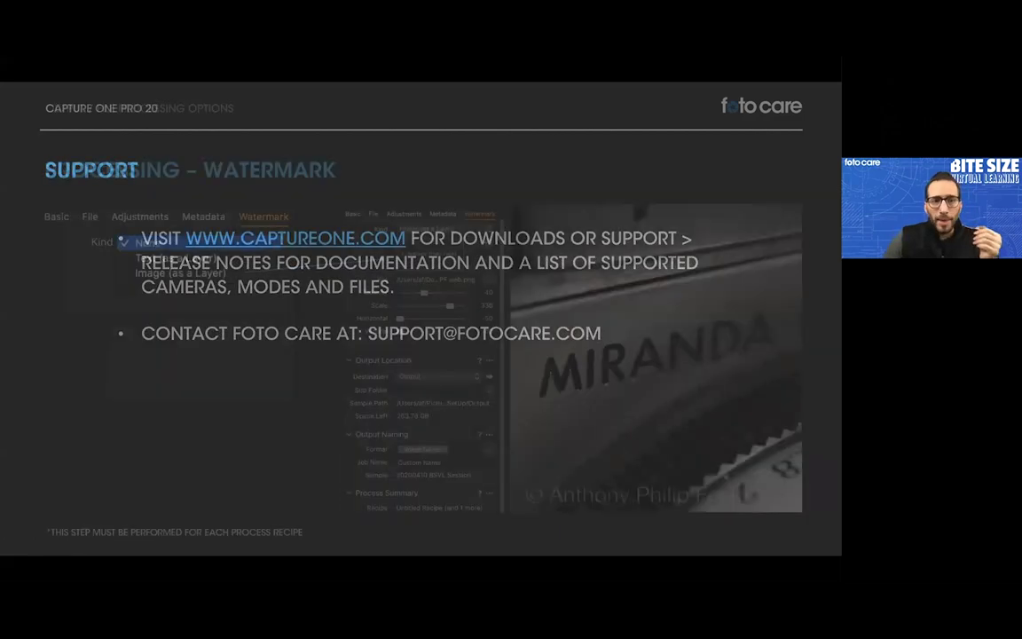
- Switch from the slideshow to Capture One 20 and show the output processing tools
key("super+Tab")
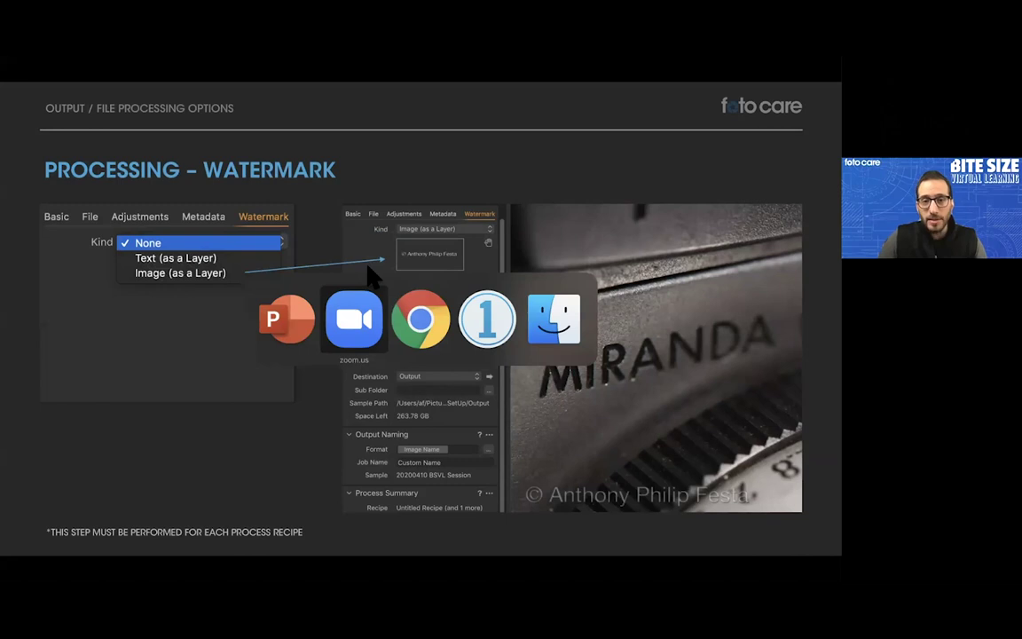
key("super+Tab")
key("super+Tab")
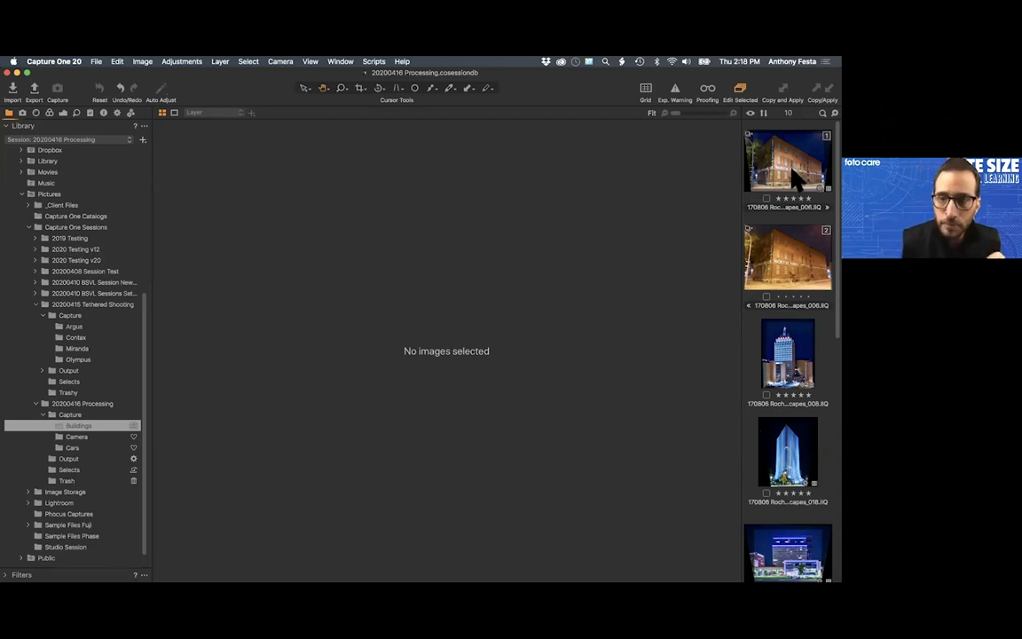
left_click(117, 114)
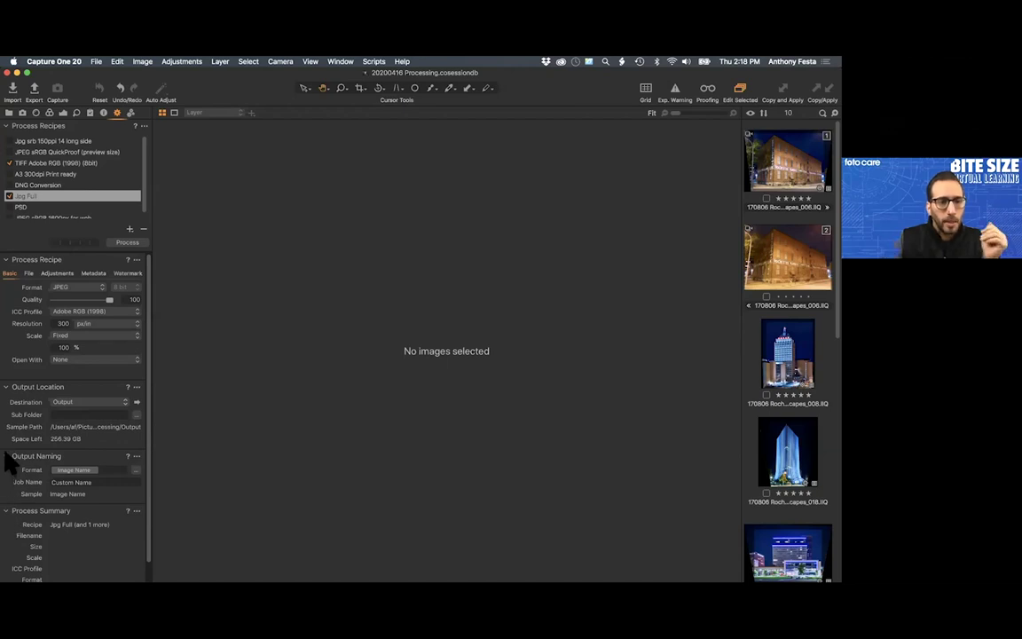
- Collapse the Output Location and Output Naming tools and show the Jpg Full recipe's adjustment settings
left_click(7, 387)
left_click(8, 400)
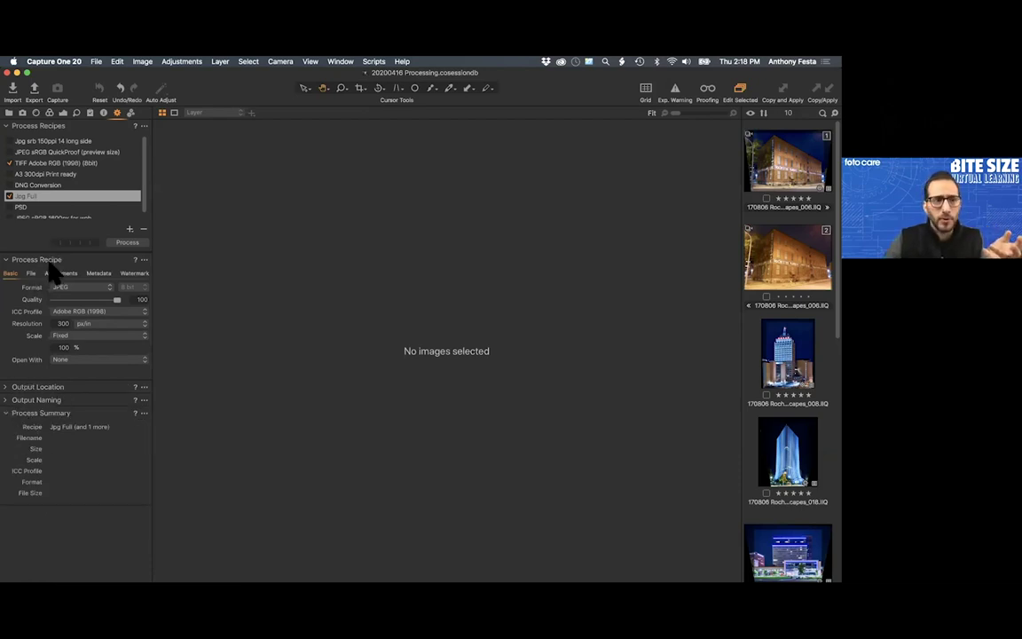
mouse_move(49, 259)
left_mouse_down()
mouse_move(53, 277)
mouse_move(45, 257)
left_mouse_up()
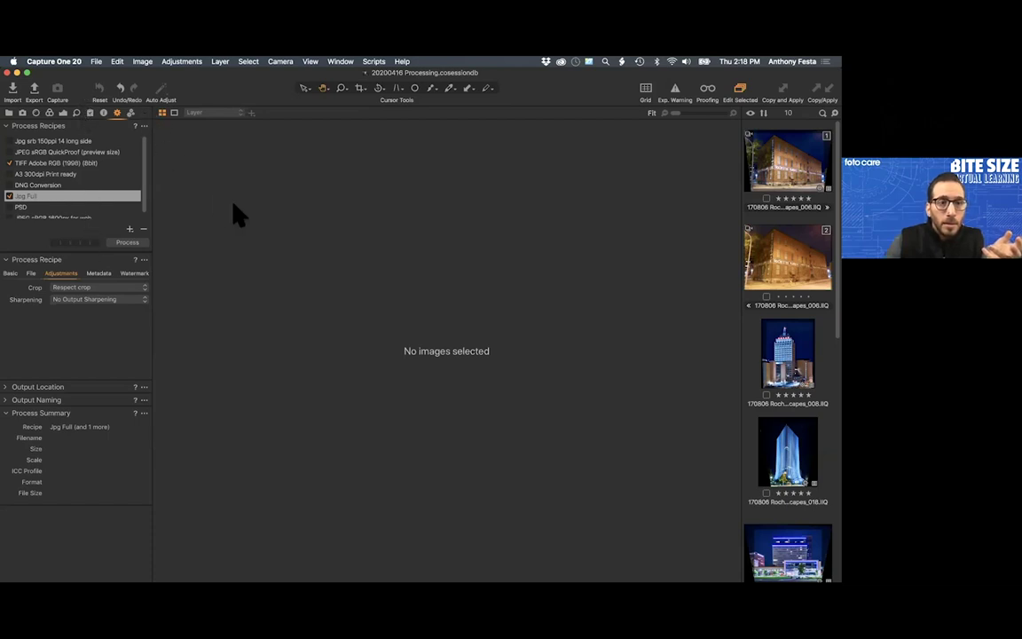
- Detach the Process Recipes tool, look at its size options and dock it back above the Process Recipe tool
left_click_drag(67, 129, 259, 196)
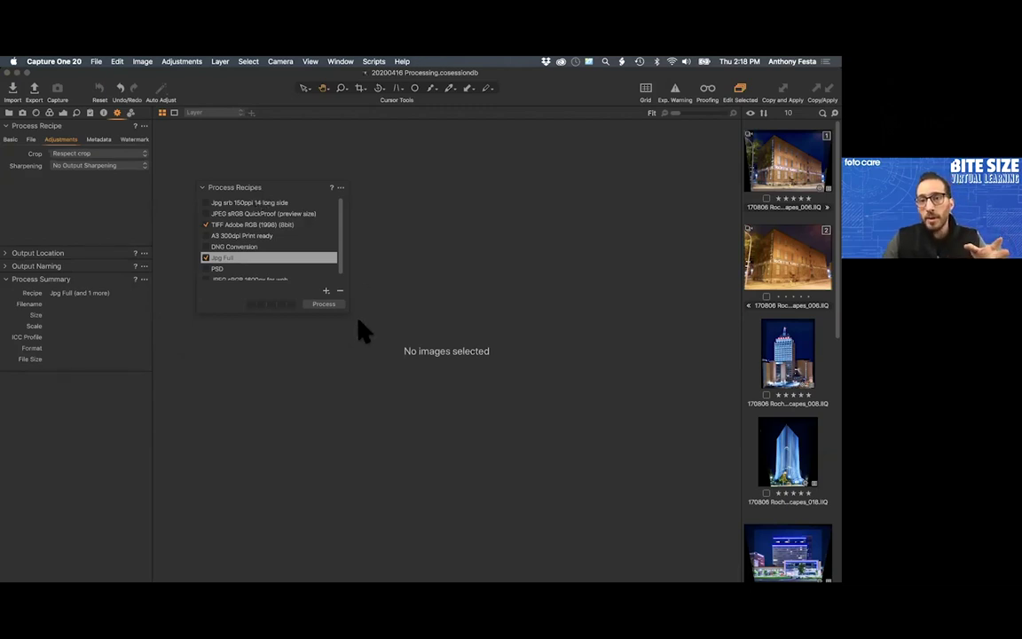
left_click_drag(346, 313, 304, 287)
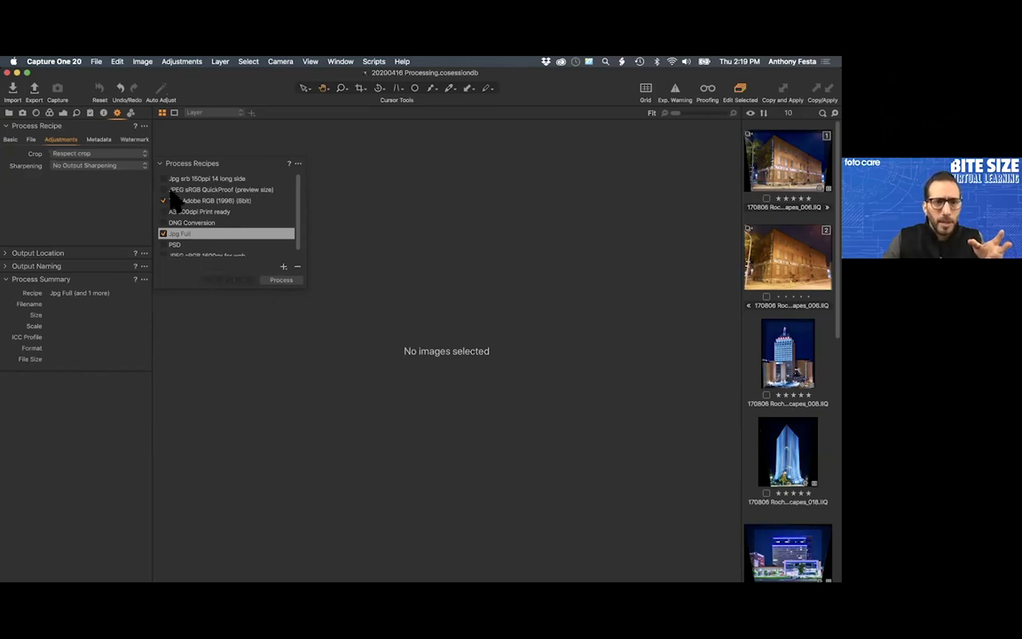
left_click(298, 165)
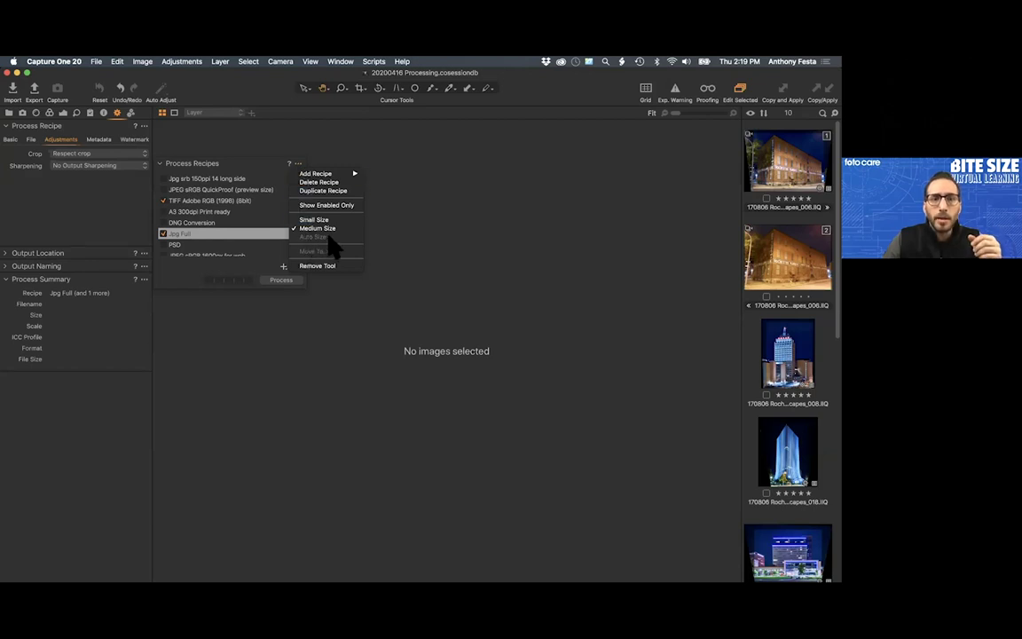
left_click(244, 167)
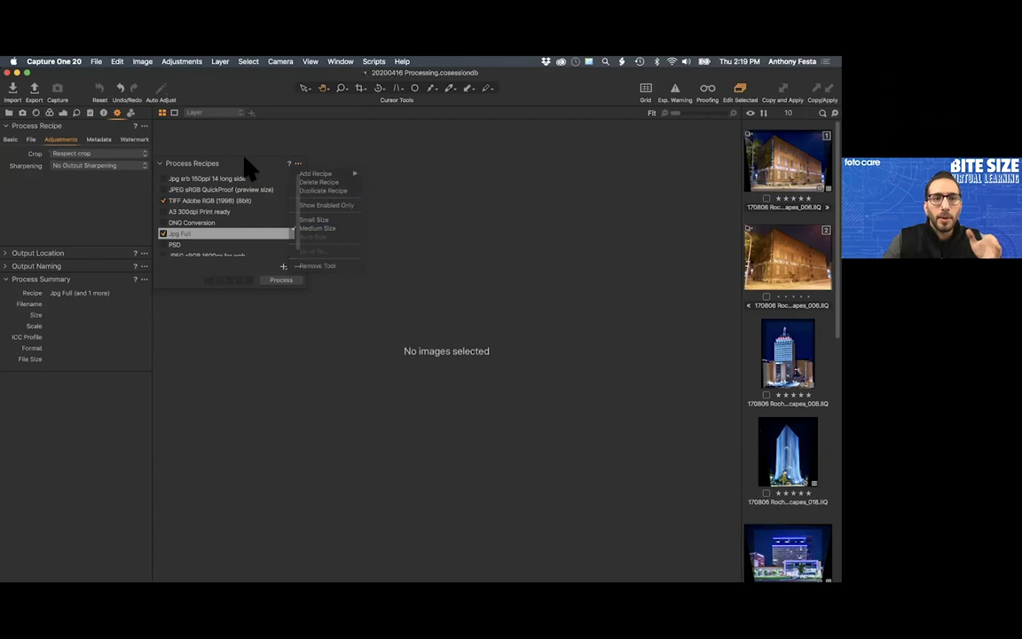
scroll(242, 229, "down", 1)
left_click_drag(251, 164, 105, 138)
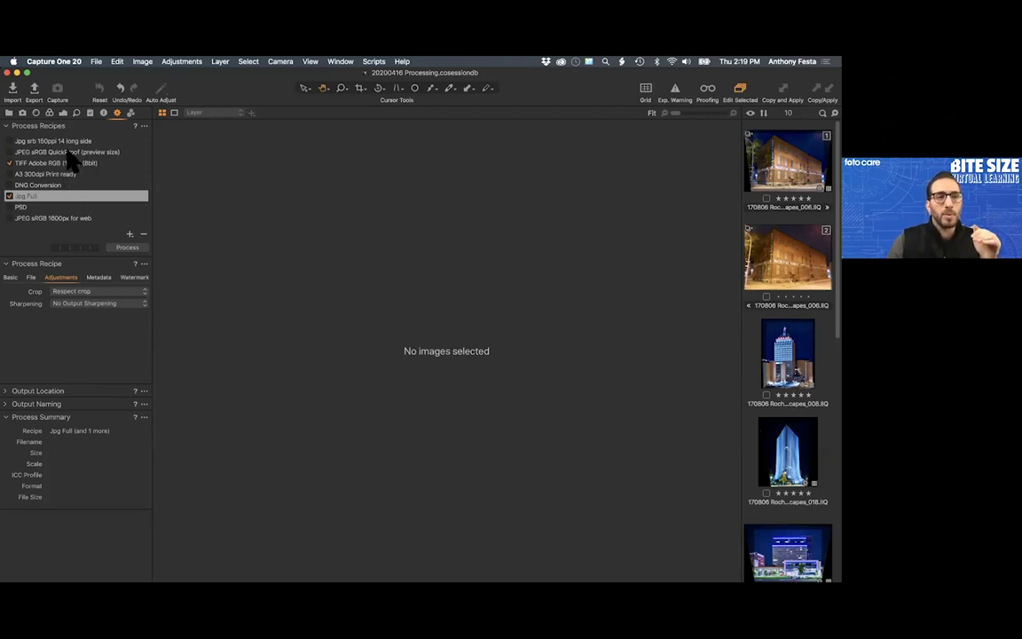
- Show the Jpg Full recipe's basic settings, and disable both the Jpg Full and TIFF Adobe RGB (1998) (8bit) recipes
left_click(56, 195)
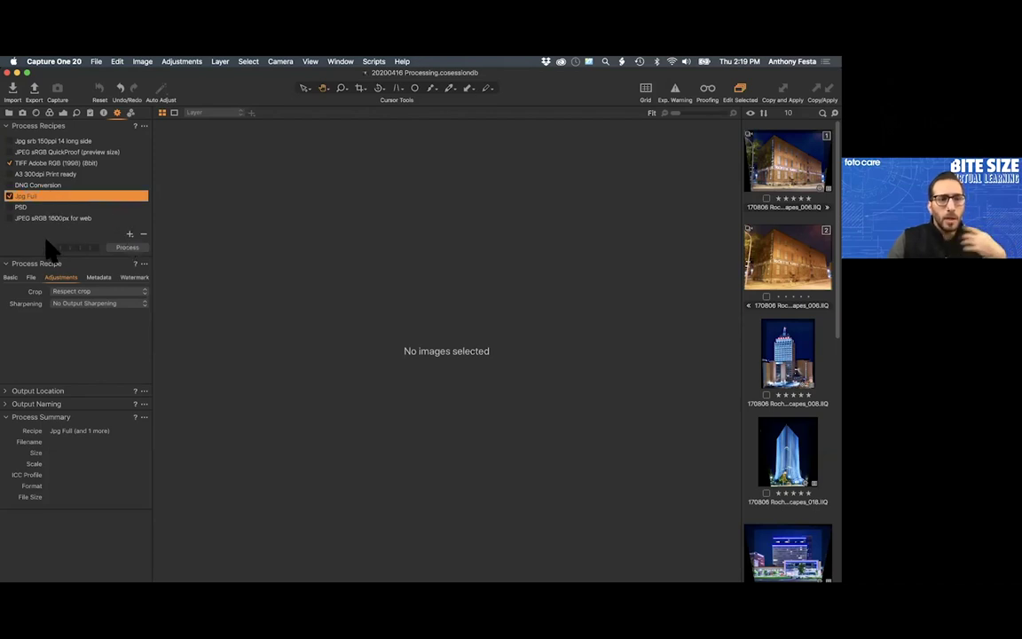
left_click(9, 277)
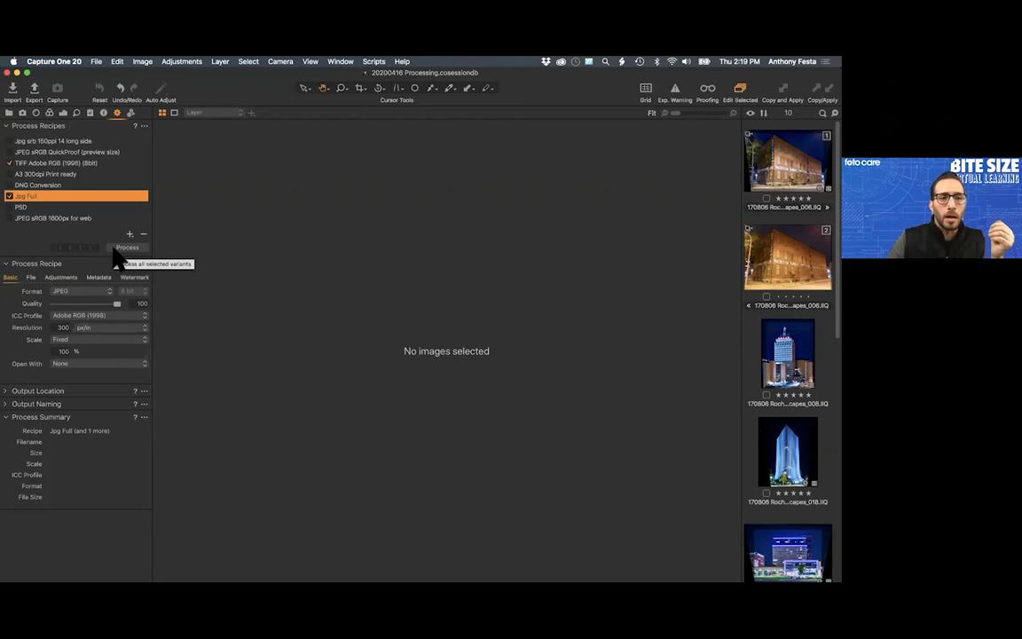
left_click(9, 195)
left_click(9, 163)
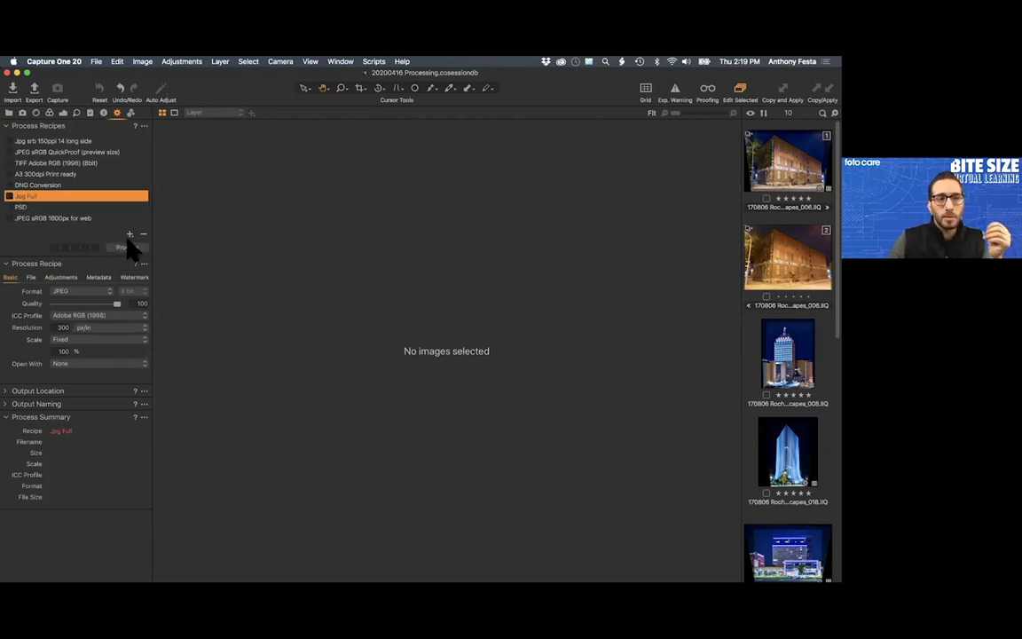
- Add a new process recipe, keep TIFF as its format and set the bit depth to 16 bit
left_click(130, 235)
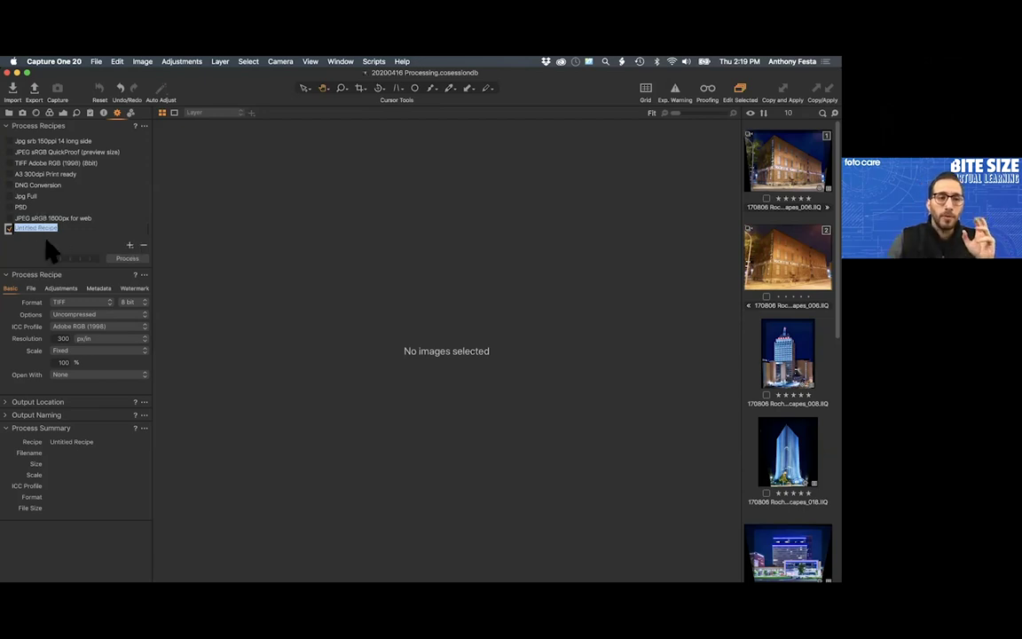
left_click(84, 305)
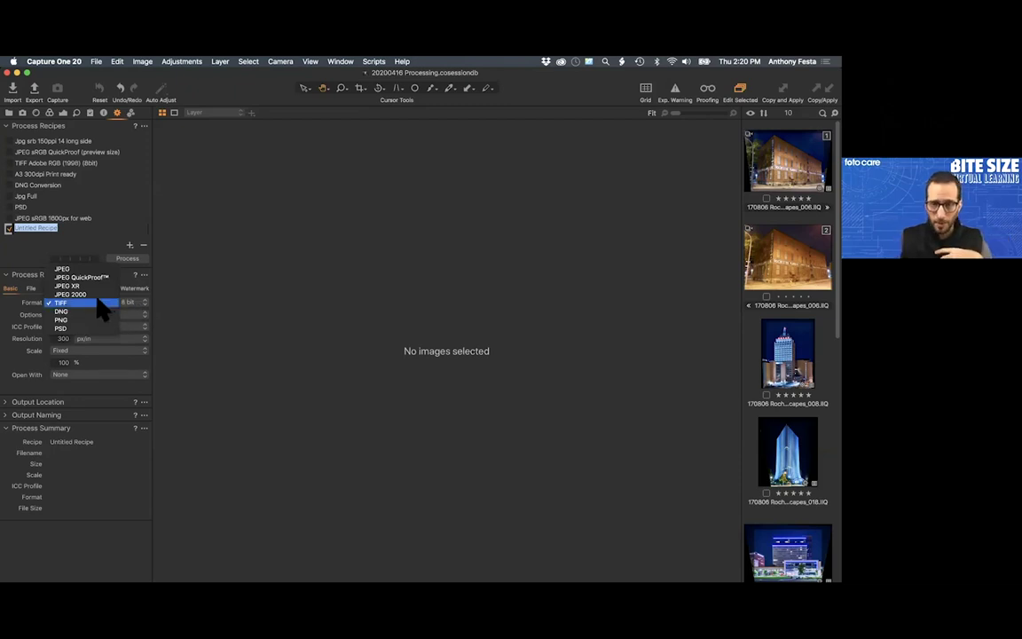
left_click(100, 304)
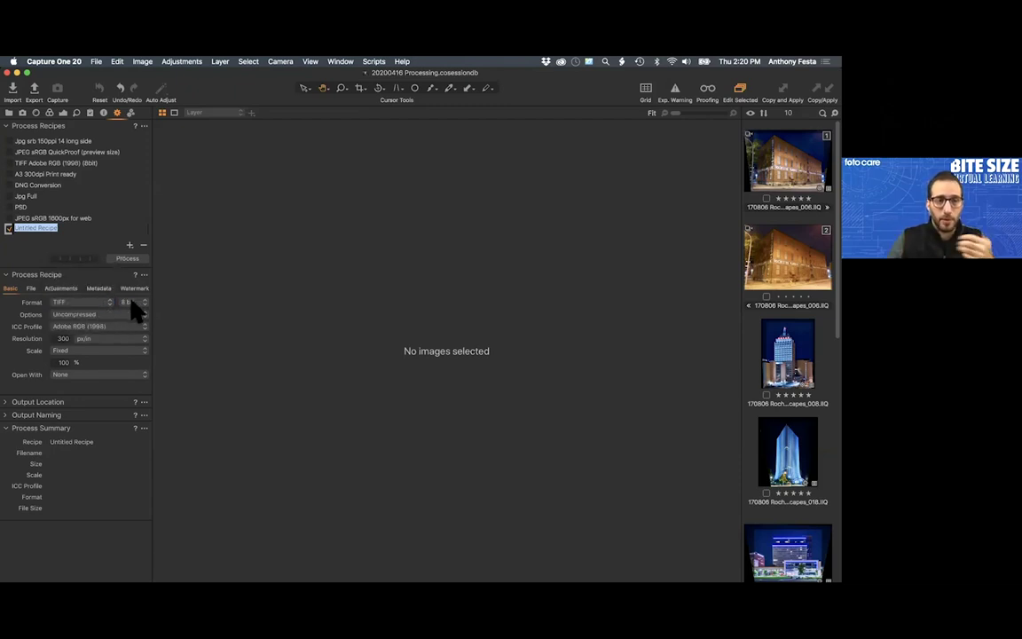
left_click(135, 311)
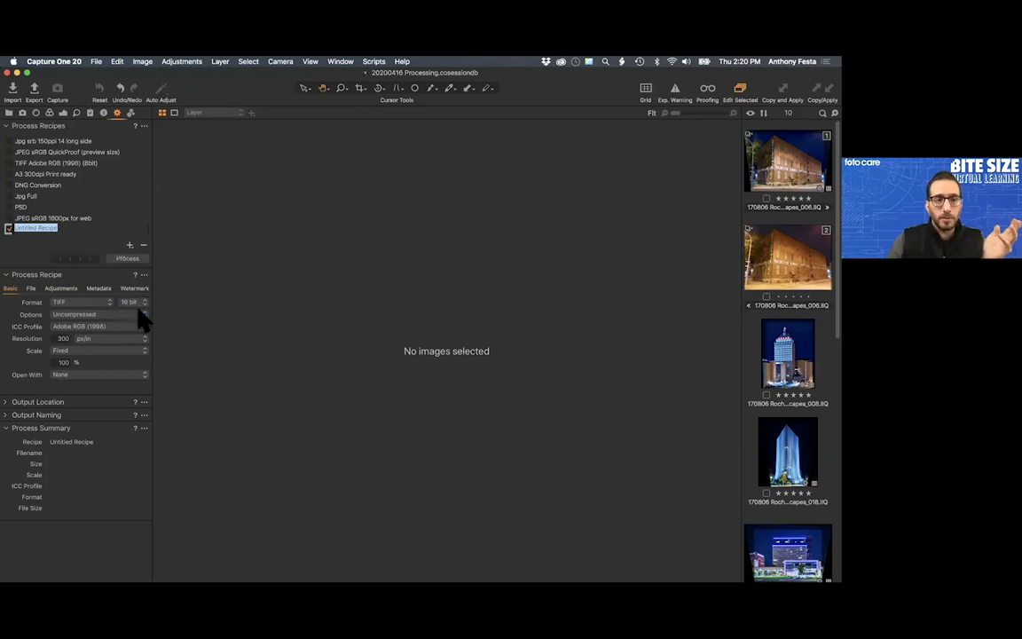
- Examine the TIFF compression, thumbnail and tile options of the new recipe
left_click(91, 315)
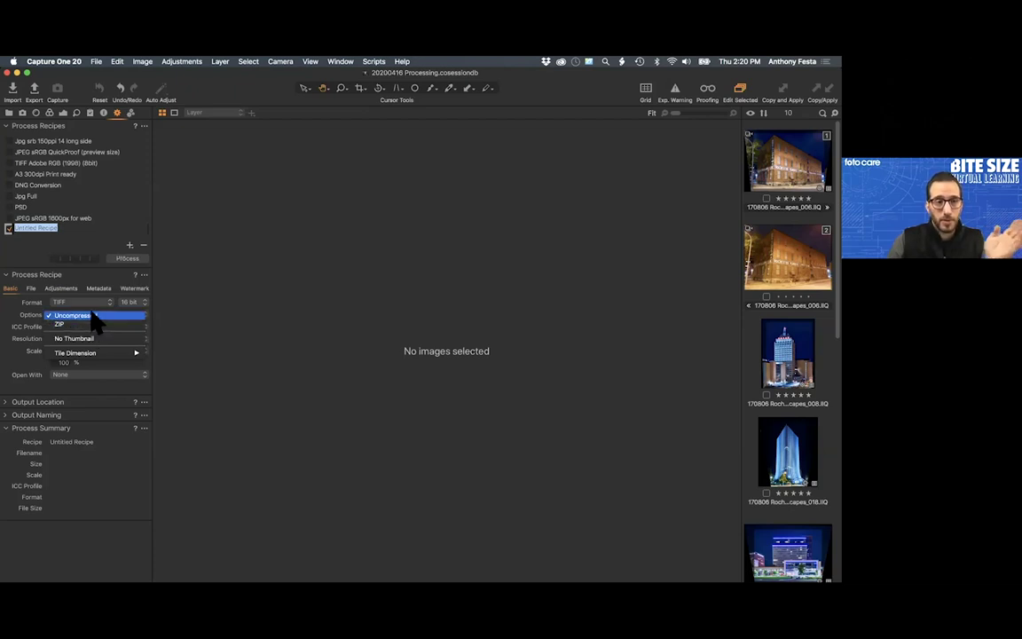
left_click(245, 328)
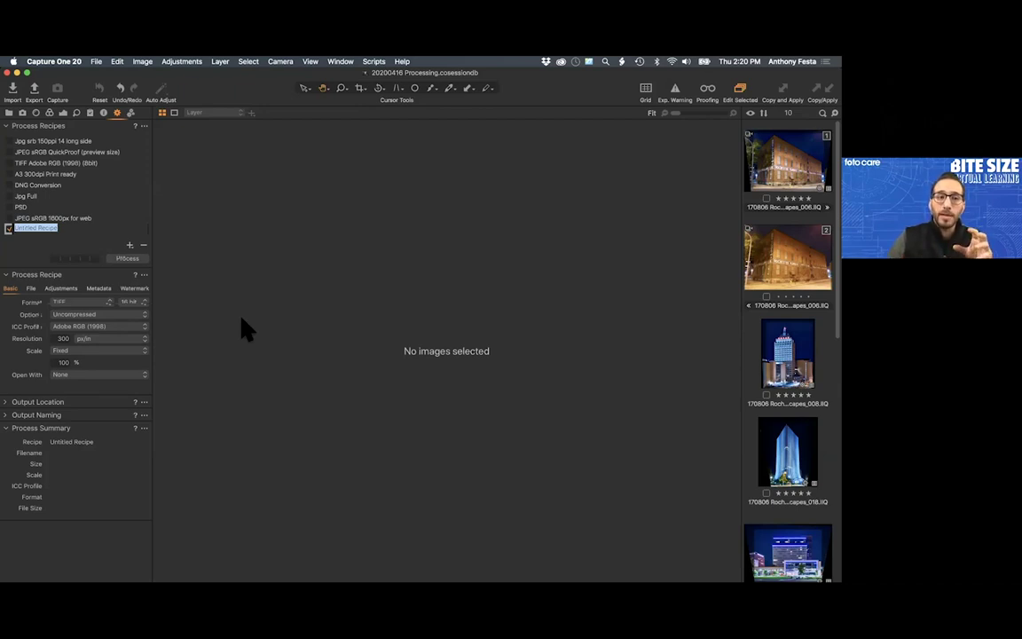
left_click(73, 315)
left_click(205, 326)
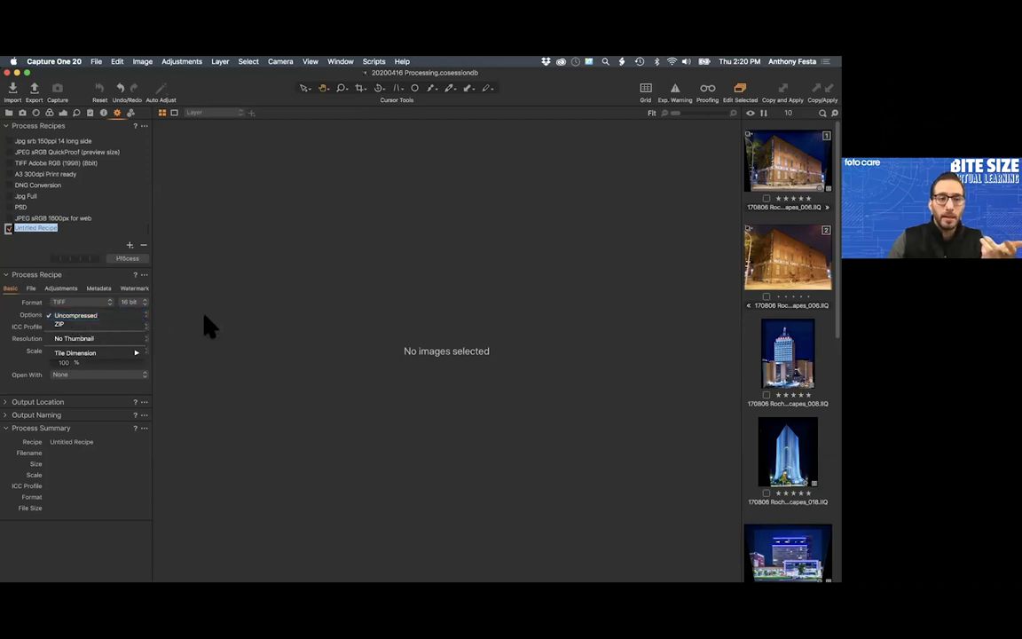
- Expand the ICC profile choices to show all profiles, review the RGB and CMYK ones, and keep Adobe RGB (1998)
left_click(100, 326)
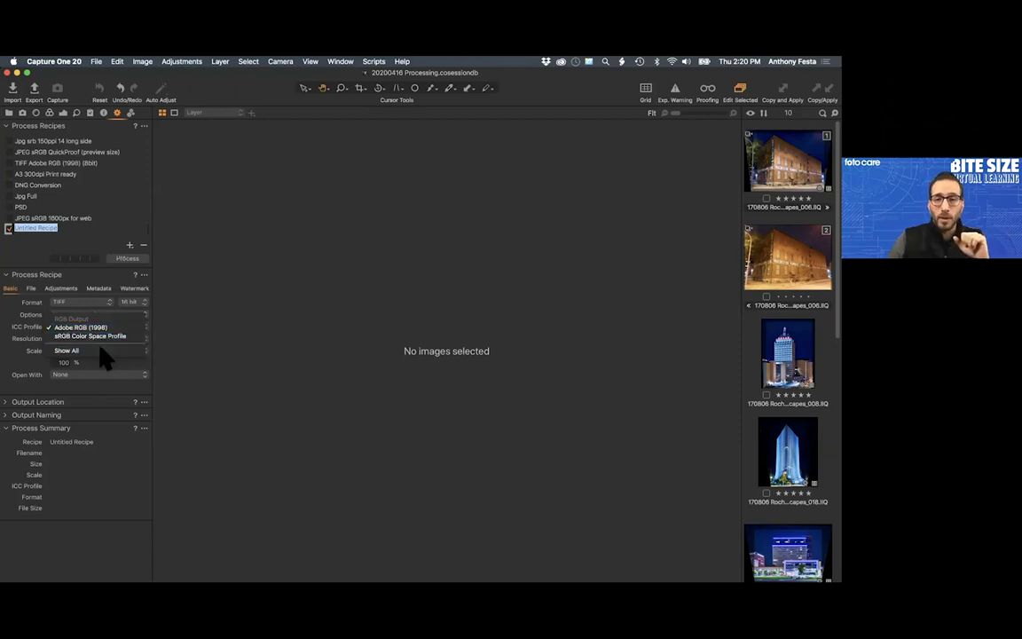
left_click(101, 350)
left_click(109, 328)
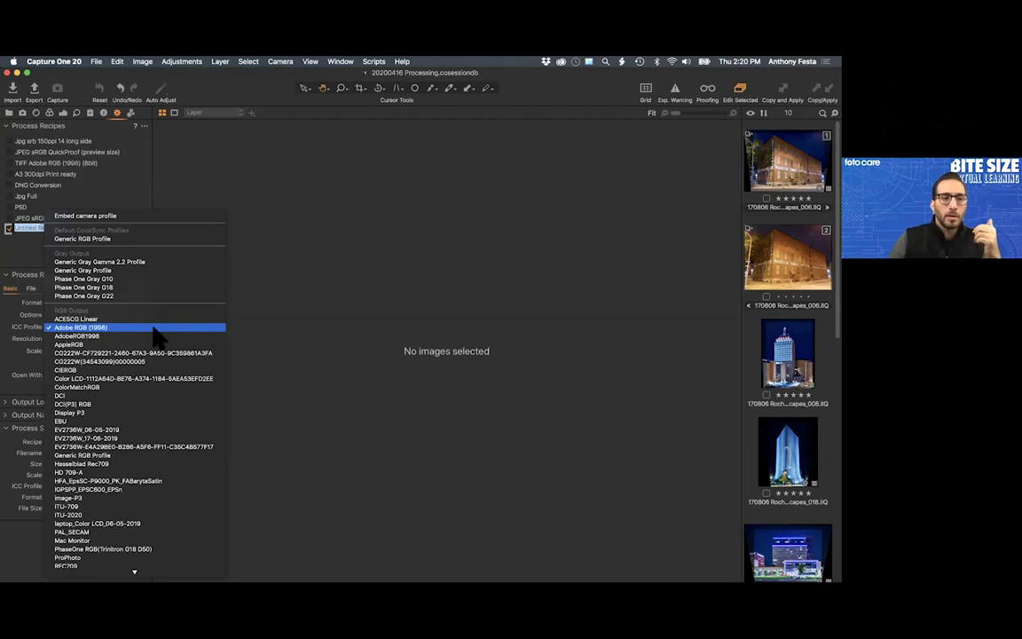
scroll(158, 335, "down", 10)
scroll(158, 335, "down", 20)
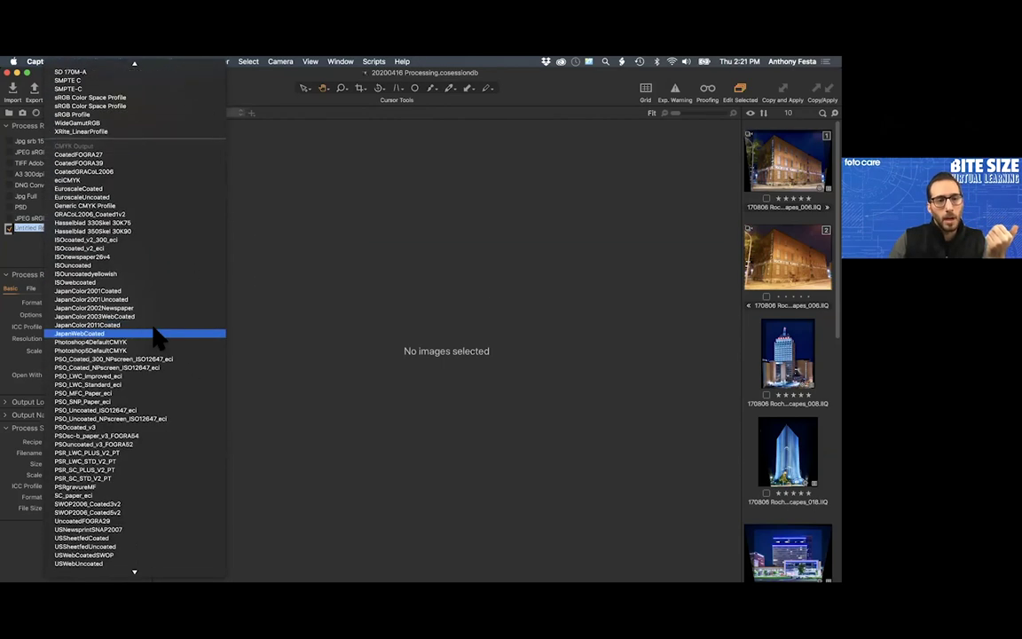
scroll(156, 337, "down", 2)
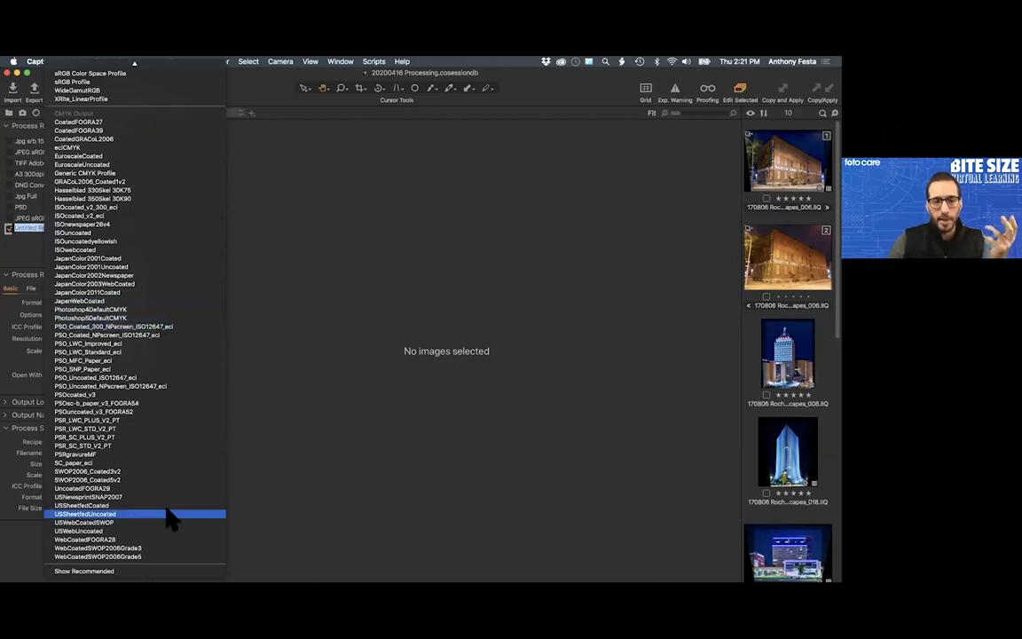
left_click(255, 454)
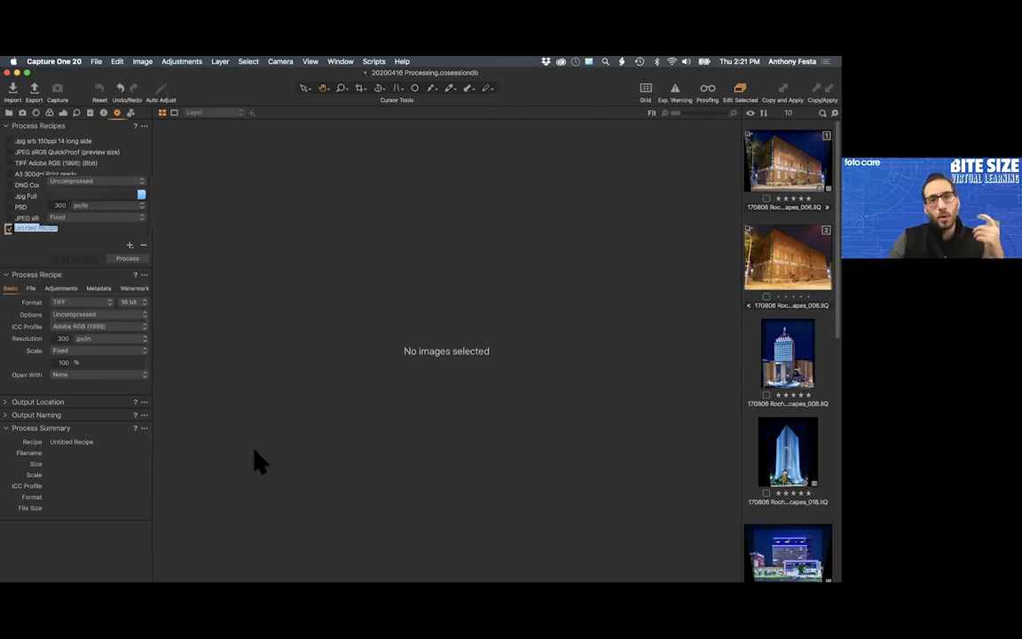
left_click(120, 327)
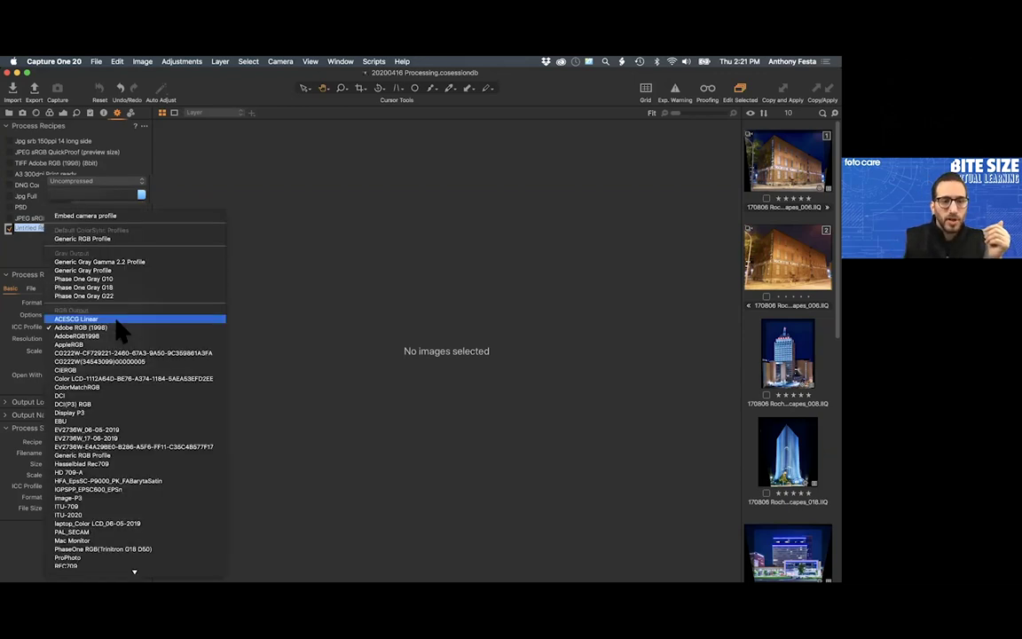
left_click(121, 329)
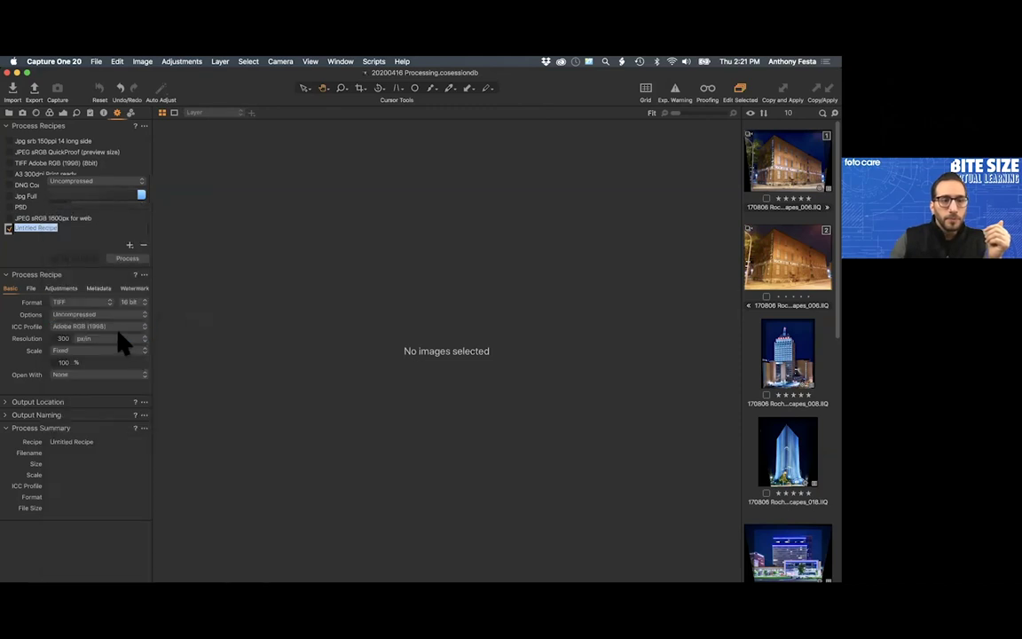
- Examine the new recipe's scaling methods, scale percentage and the applications available for opening processed files
left_click(77, 352)
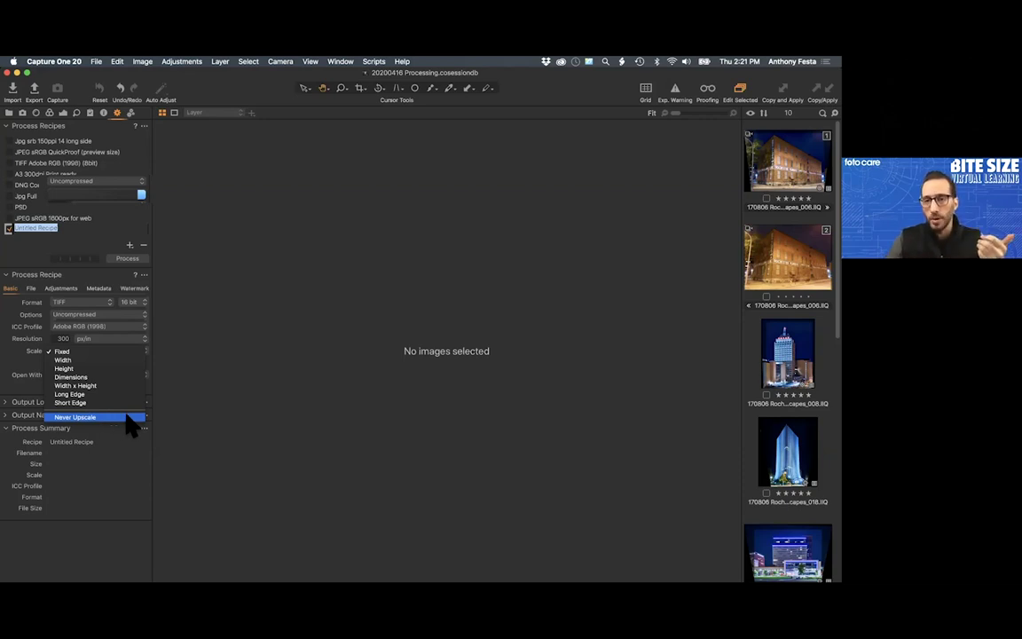
left_click(192, 412)
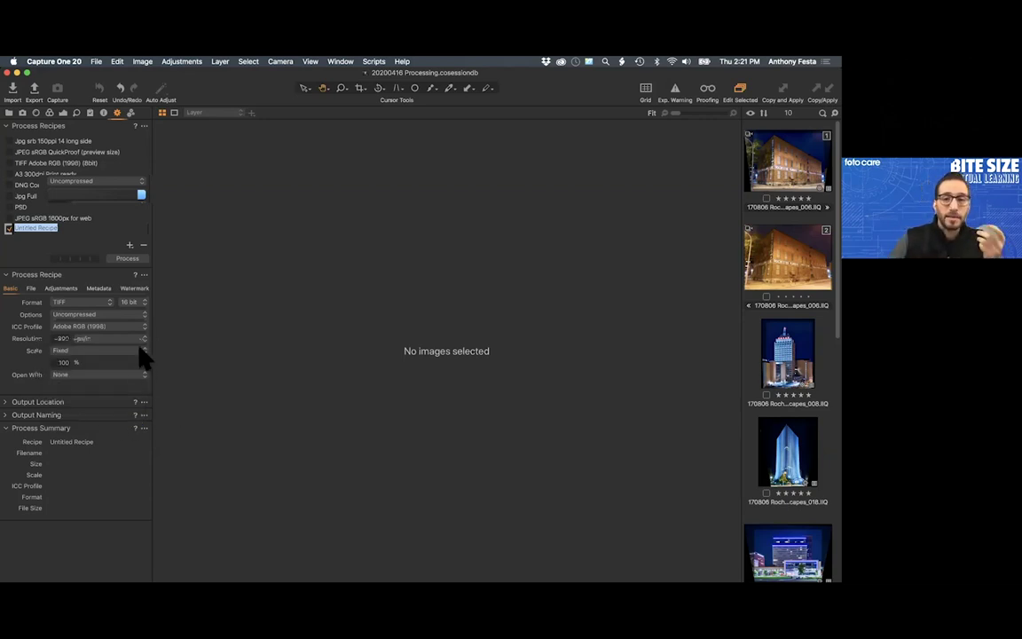
left_click(60, 363)
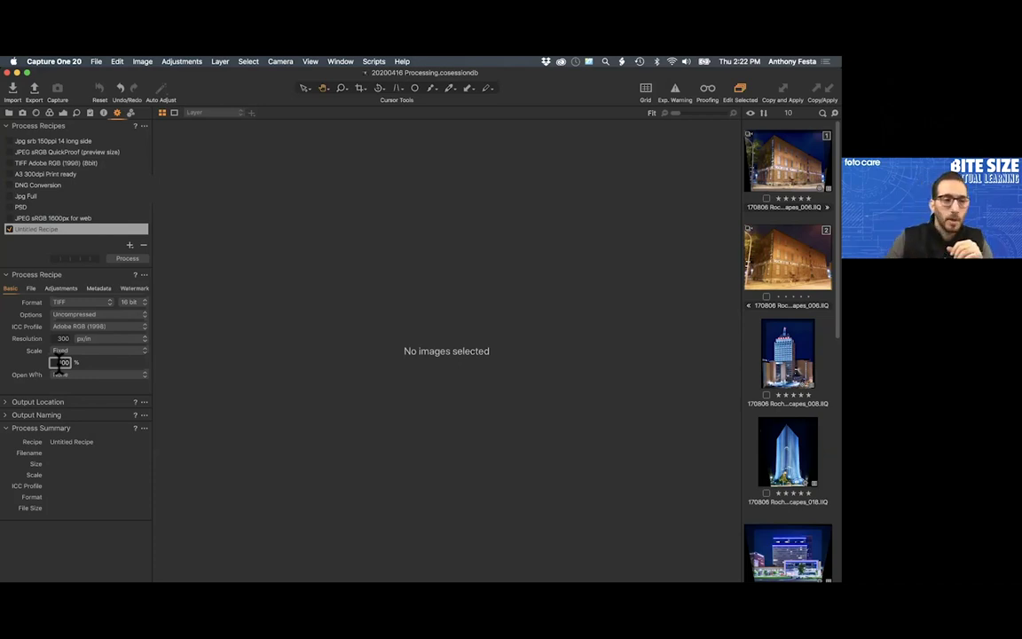
left_click(76, 375)
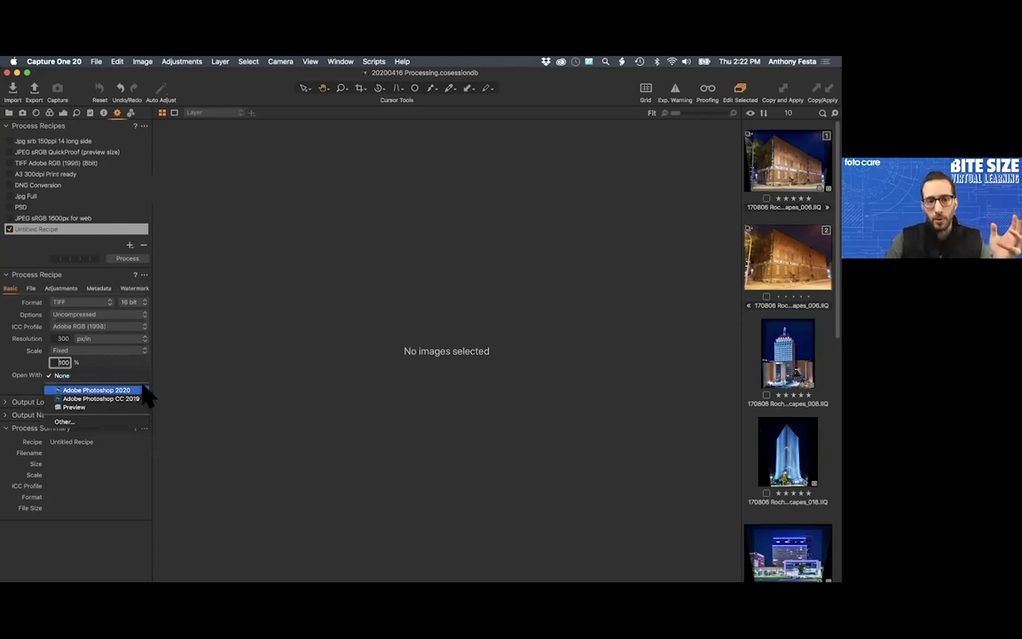
left_click(191, 372)
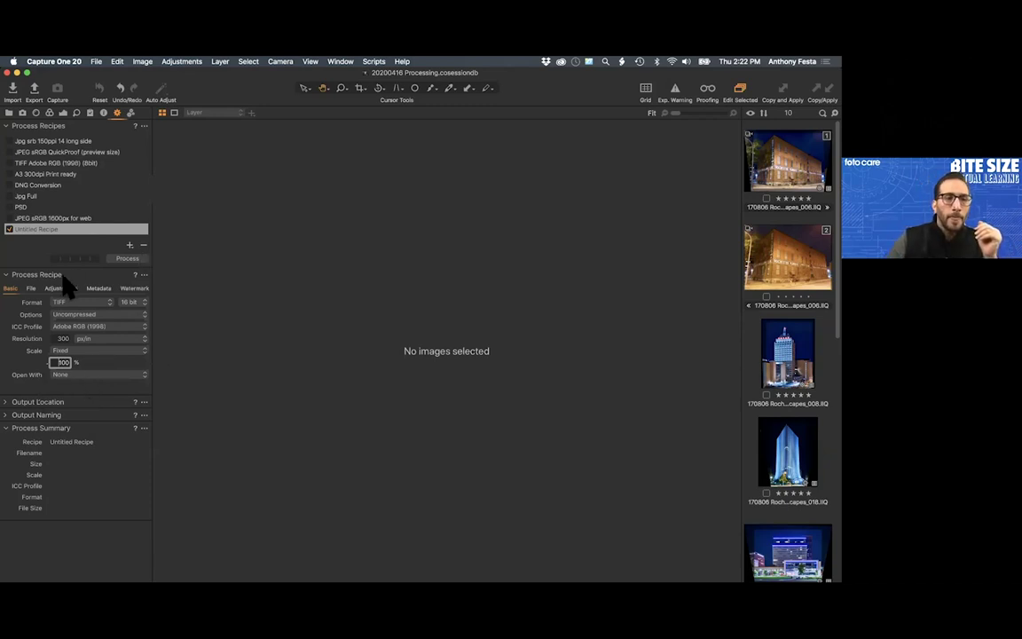
- Show the new recipe's file settings for root folder, sub name and sub folder
left_click(29, 290)
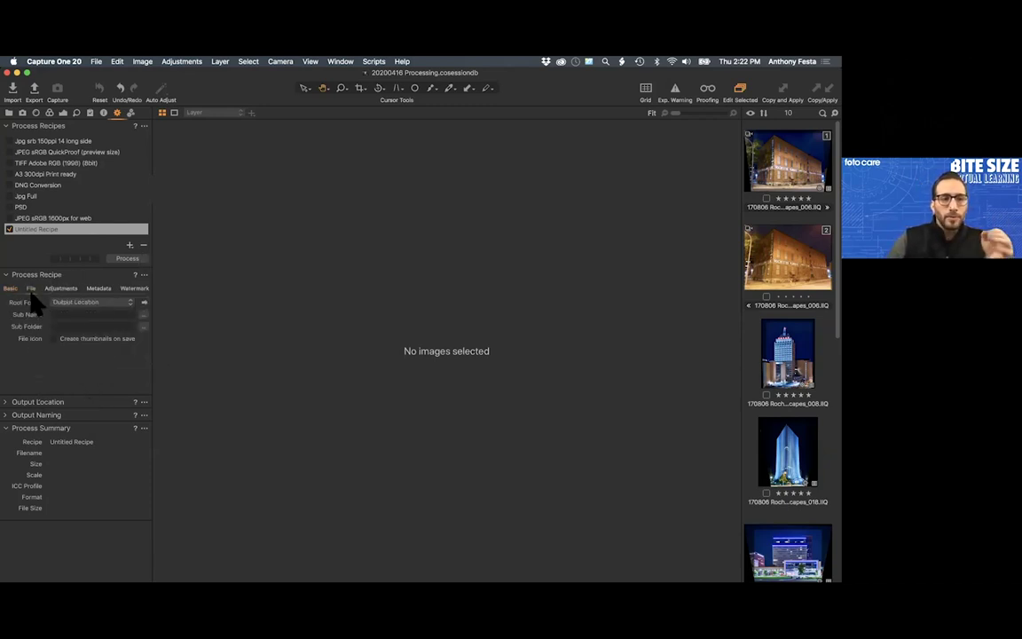
left_click(90, 314)
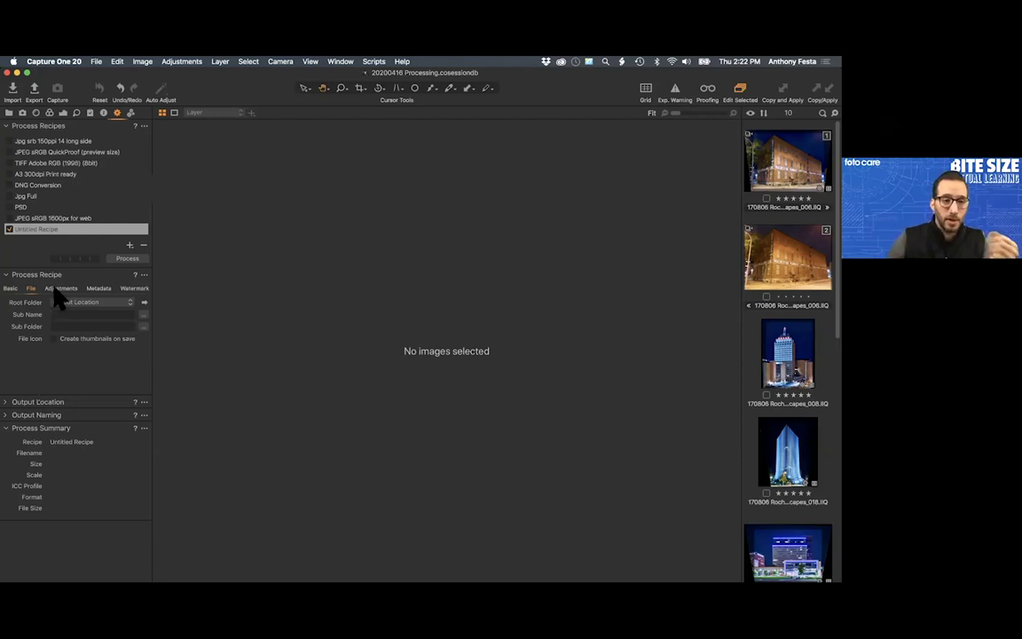
- Rename the untitled recipe as "Tiff 16bit Adobe RGB"
left_click(62, 327)
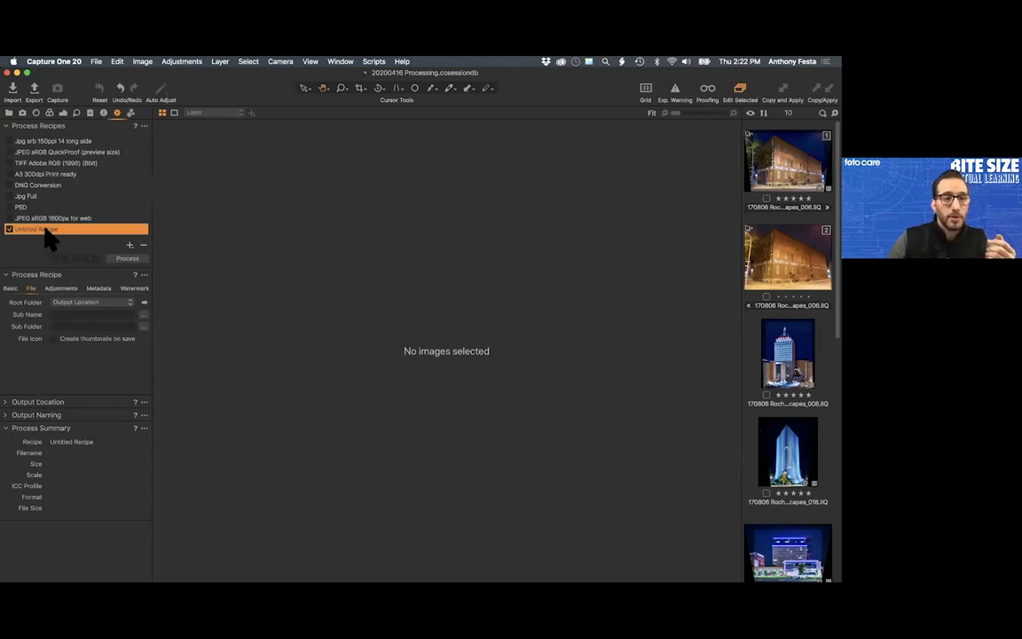
double_click(45, 230)
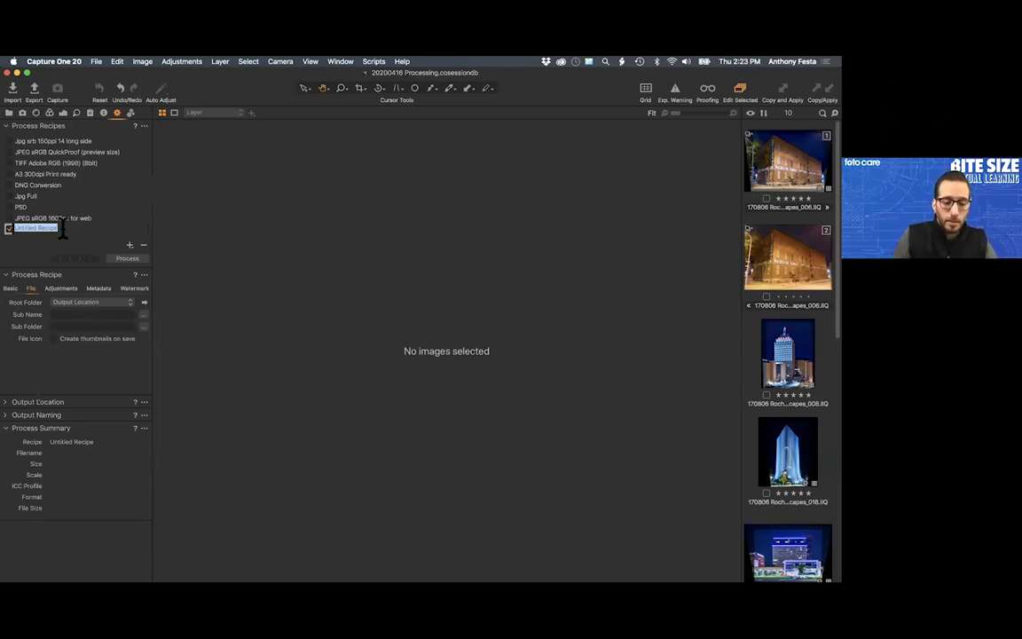
type("Tiff 16bit")
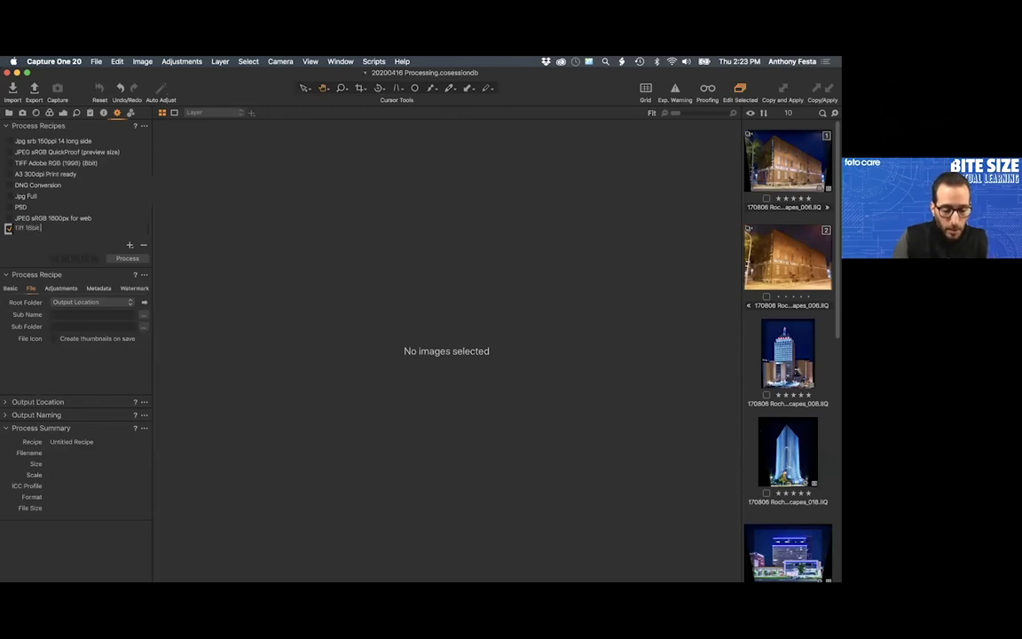
type(" Adobe RGB")
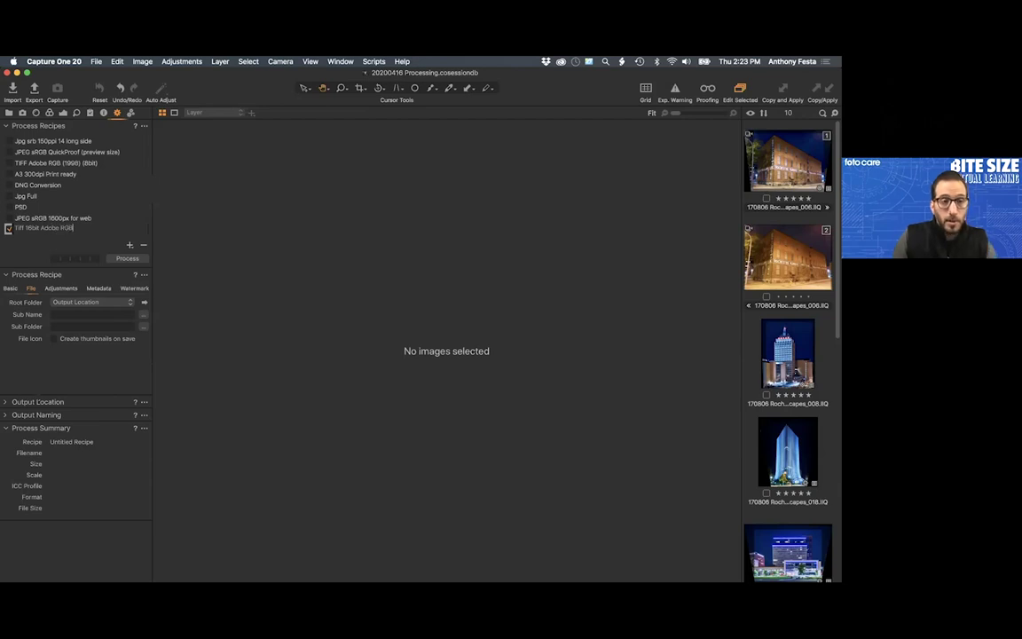
key("Return")
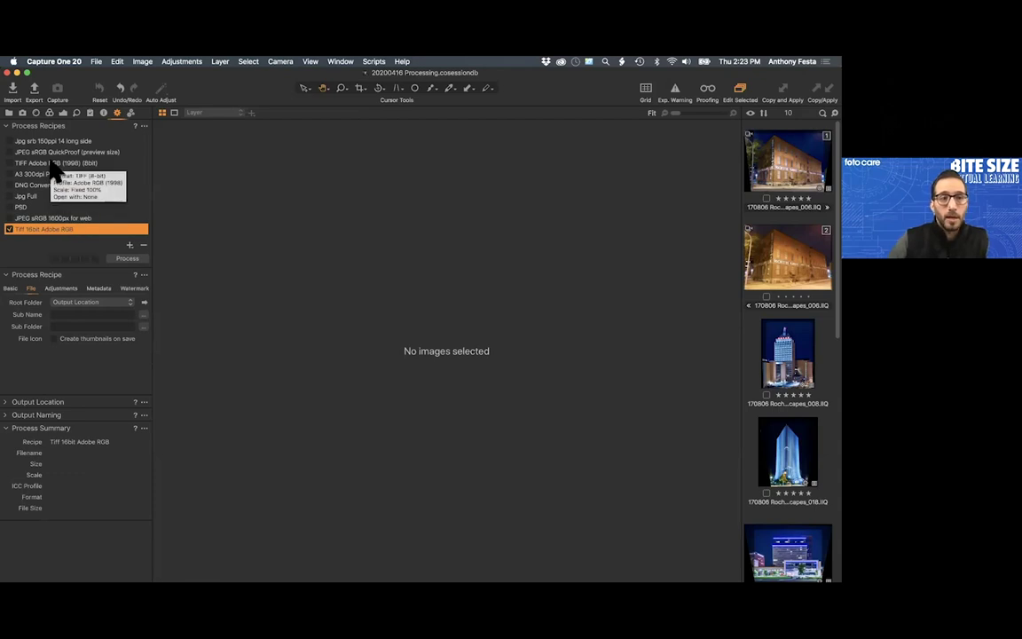
- Examine the recipe's crop and sharpening adjustments and the metadata and workflow items it includes in processed files
left_click(61, 288)
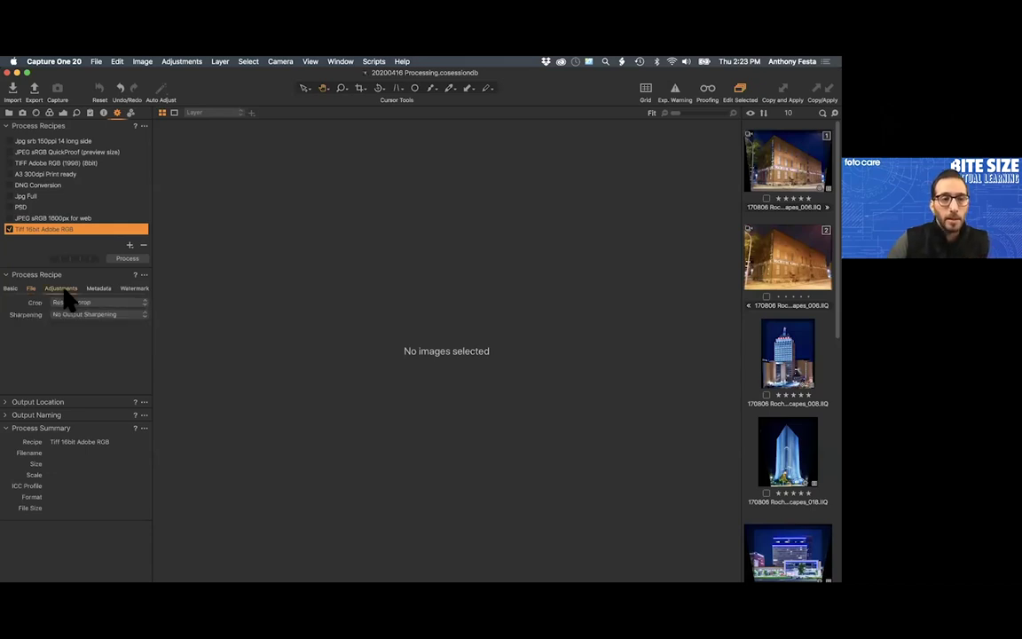
left_click(120, 304)
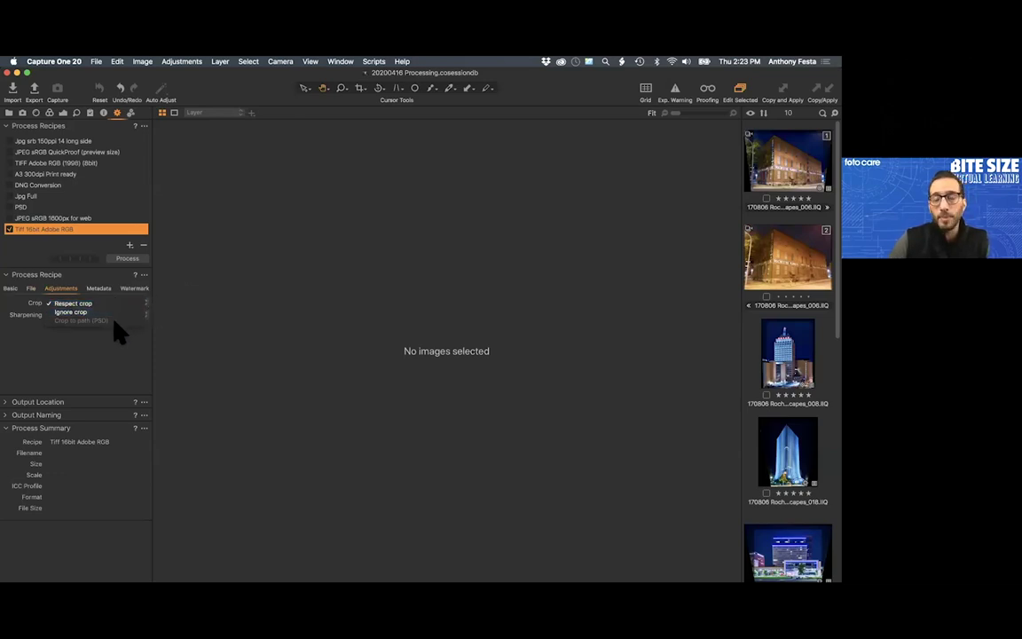
left_click(104, 290)
left_click(106, 289)
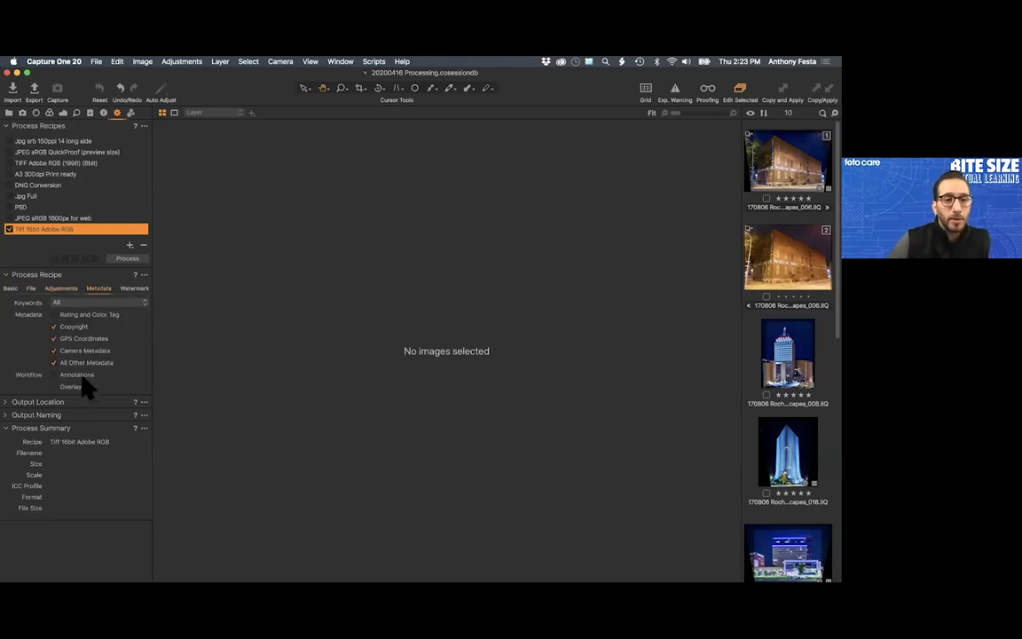
- Display the first Rochester Plumbing Supply building image in the viewer
left_click(750, 158)
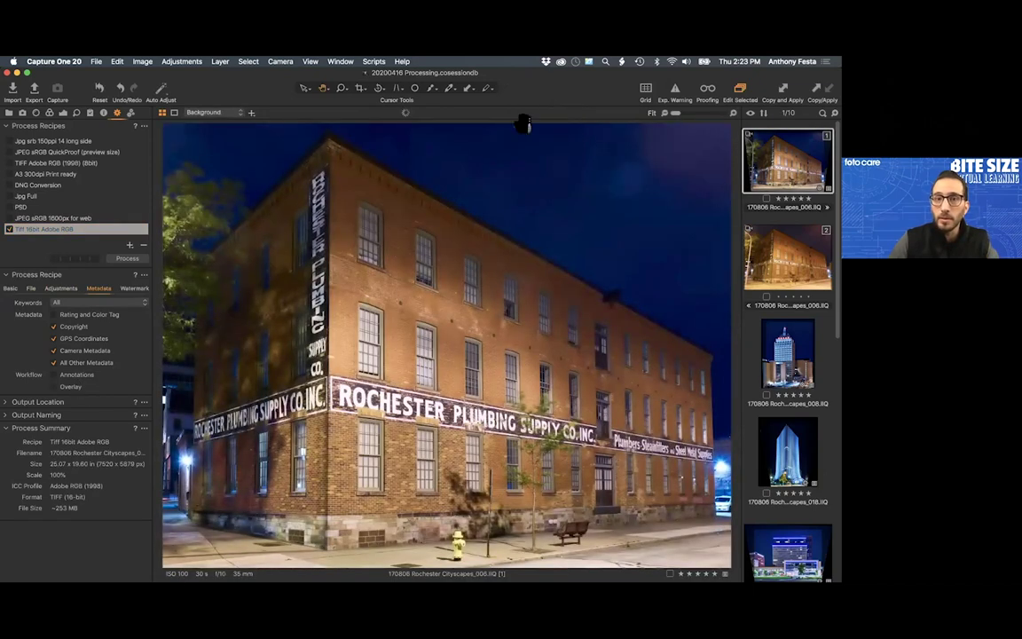
left_click(470, 165)
left_click_drag(508, 184, 471, 168)
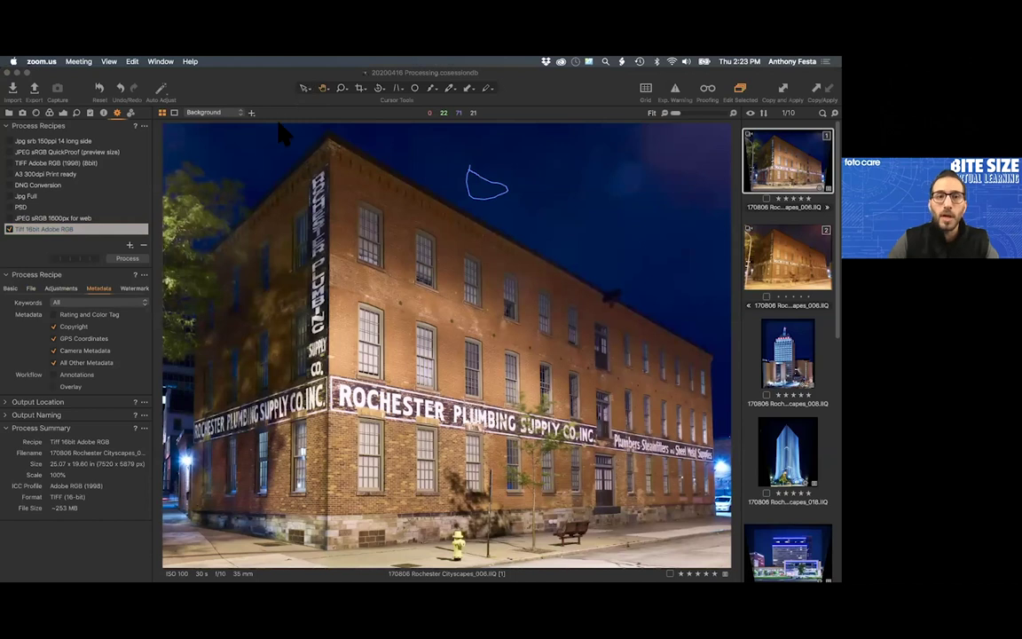
left_click(493, 213)
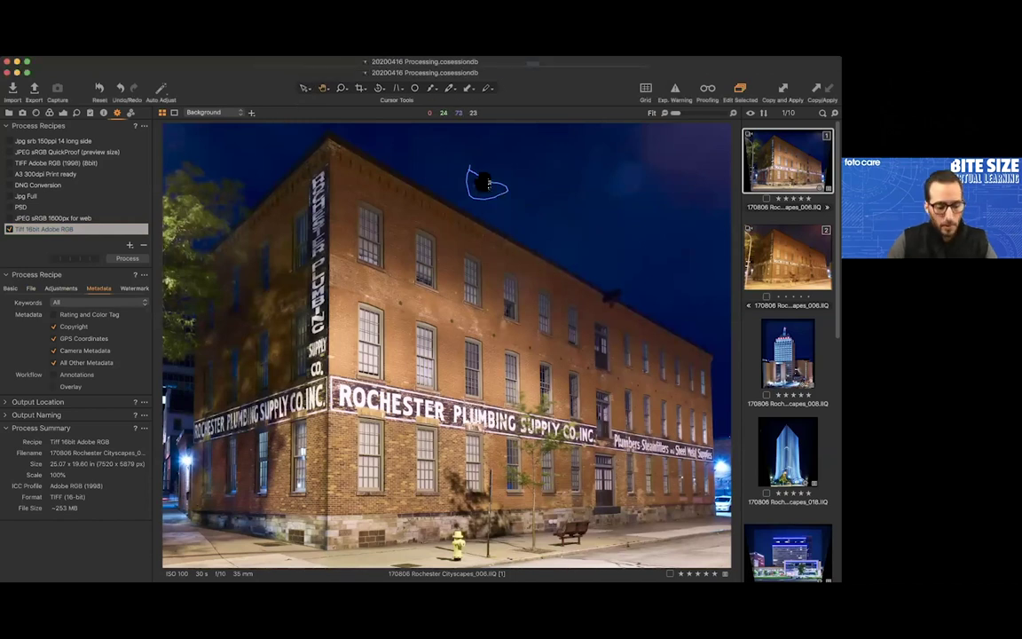
key("super+d")
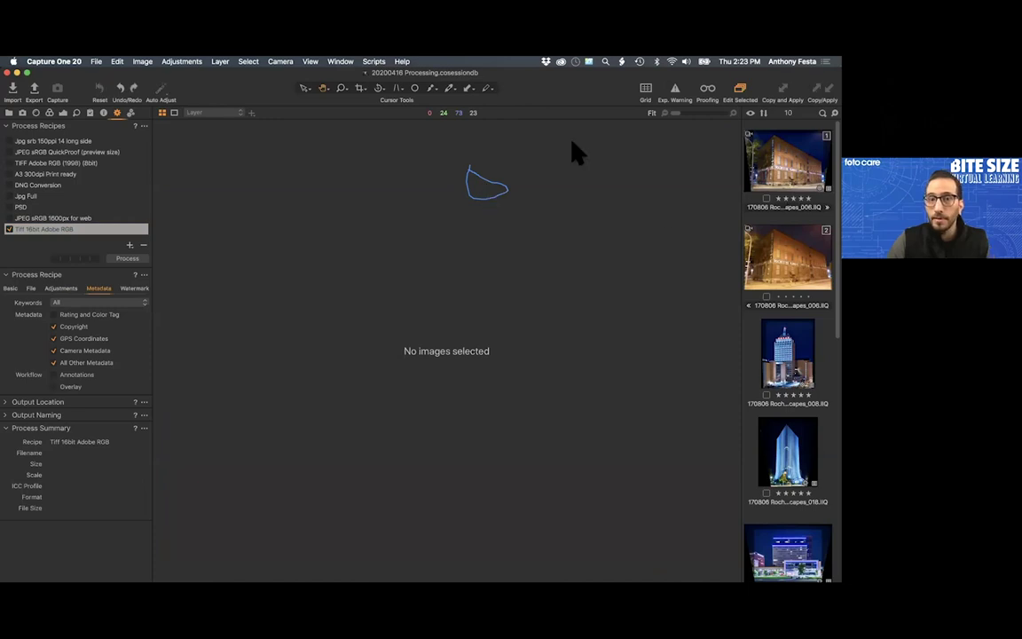
key("super+z")
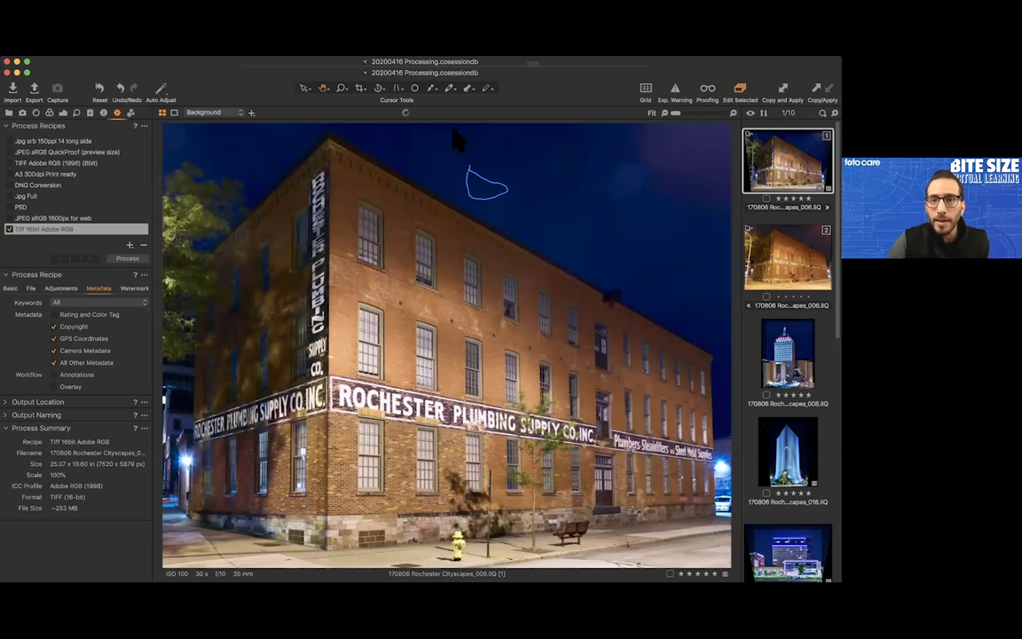
left_click(471, 171)
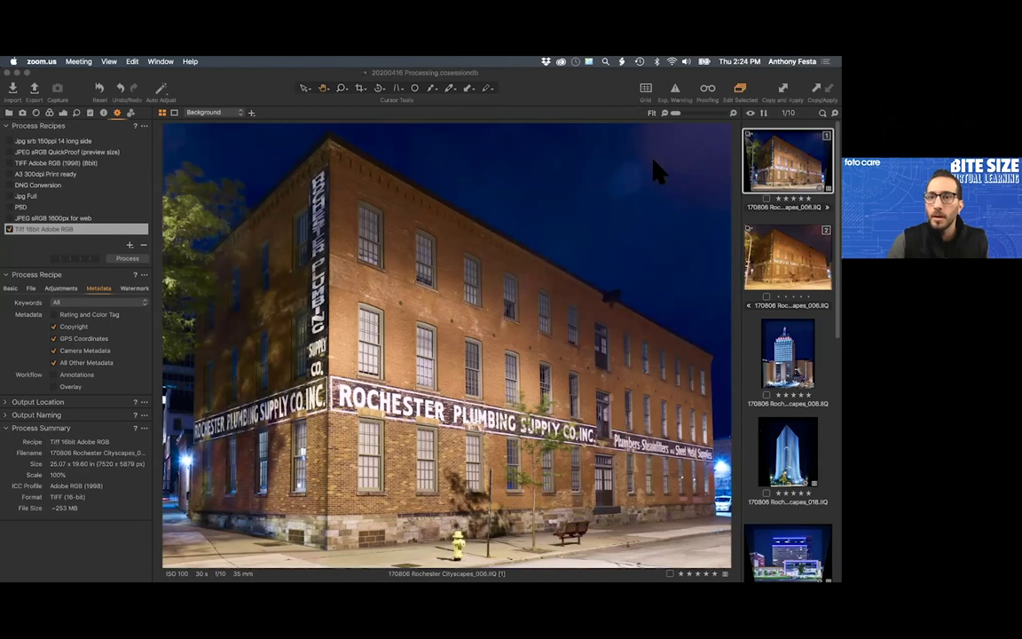
- Draw freehand red annotation loops in the night sky above the building with the Draw Annotations tool
left_click(486, 96)
left_click(487, 88)
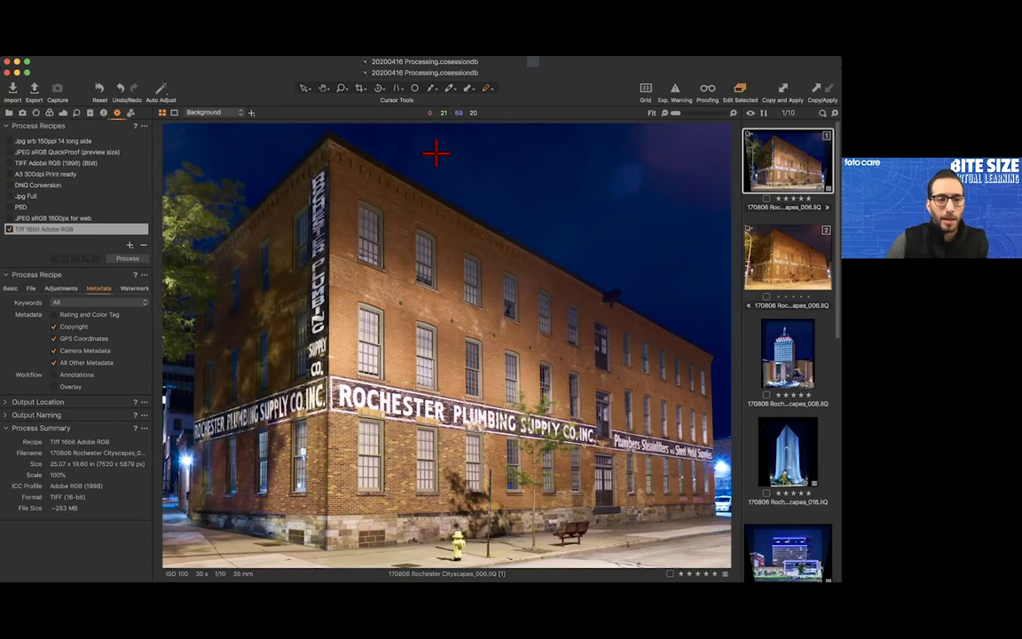
mouse_move(440, 152)
left_mouse_down()
mouse_move(490, 154)
mouse_move(558, 181)
mouse_move(459, 158)
mouse_move(621, 230)
mouse_move(645, 170)
mouse_move(529, 159)
mouse_move(544, 220)
mouse_move(559, 236)
mouse_move(678, 256)
mouse_move(667, 164)
mouse_move(534, 185)
left_mouse_up()
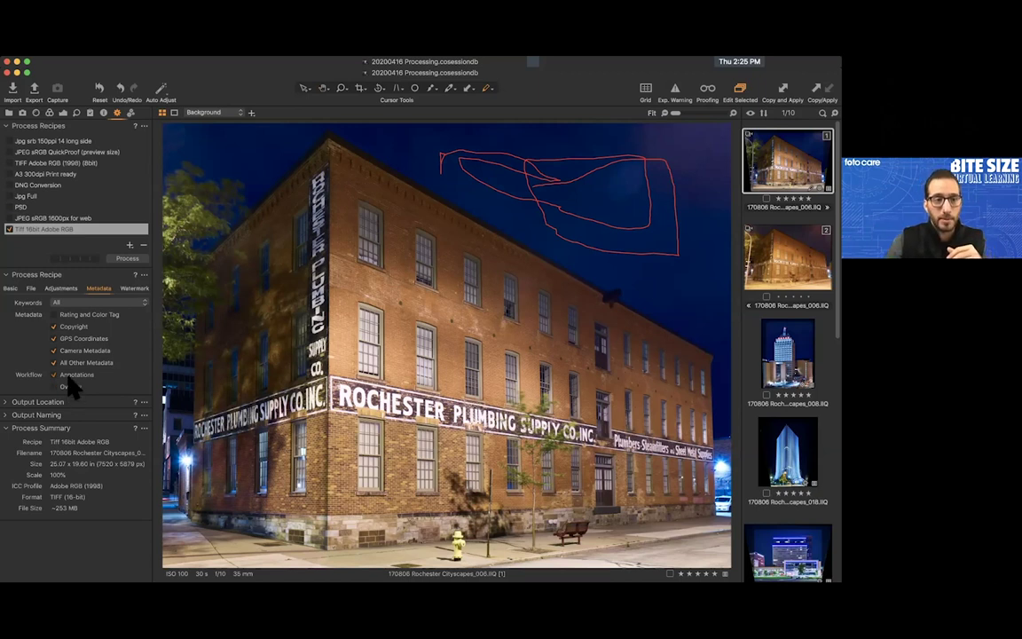
- Erase the red annotation from the sky with the Erase Annotations tool
left_click(486, 89)
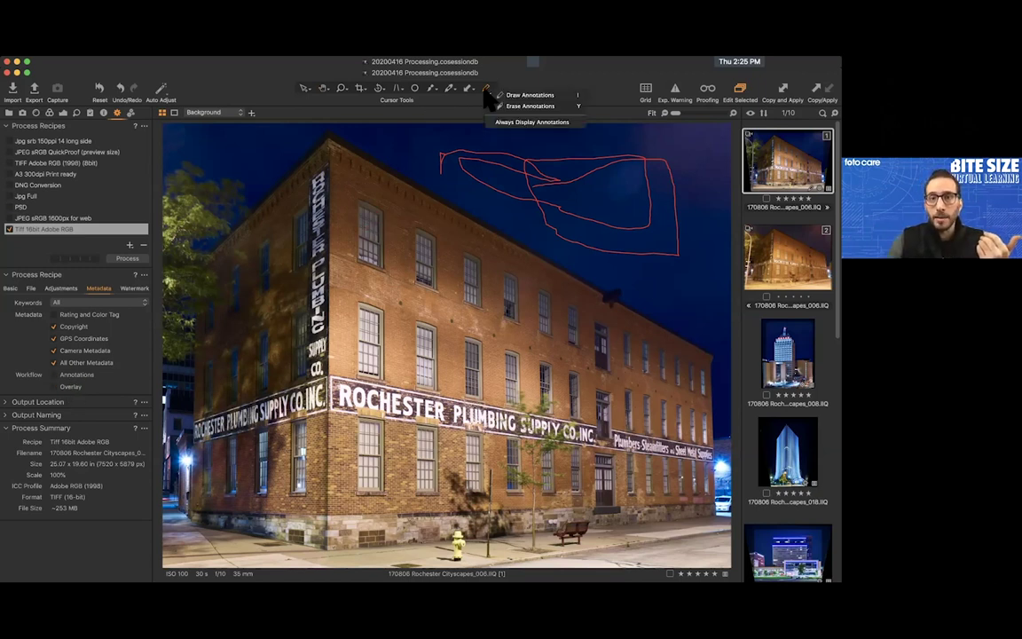
left_click(530, 105)
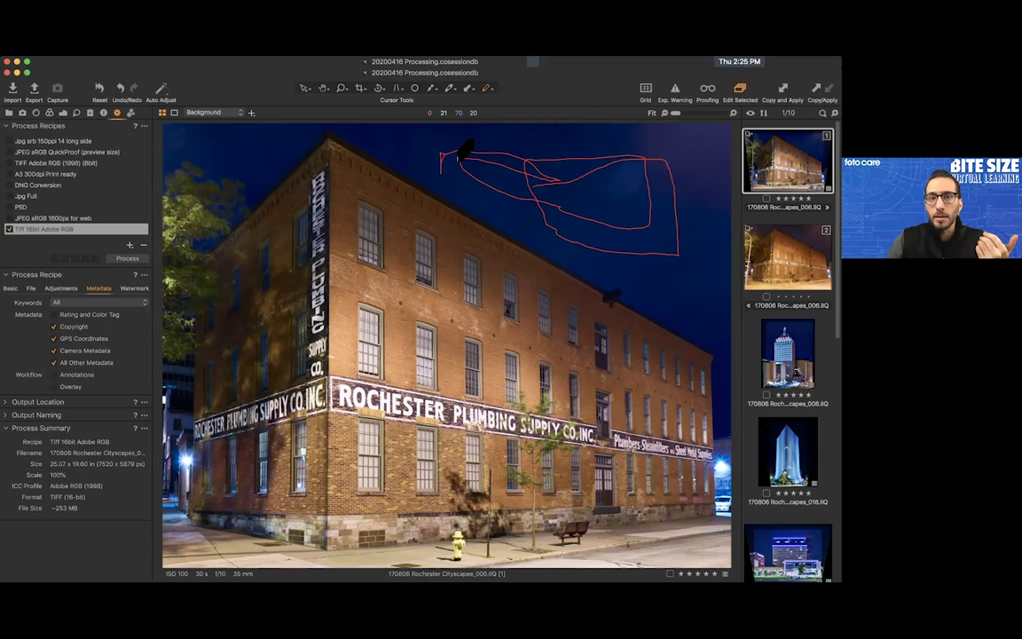
left_click(495, 158)
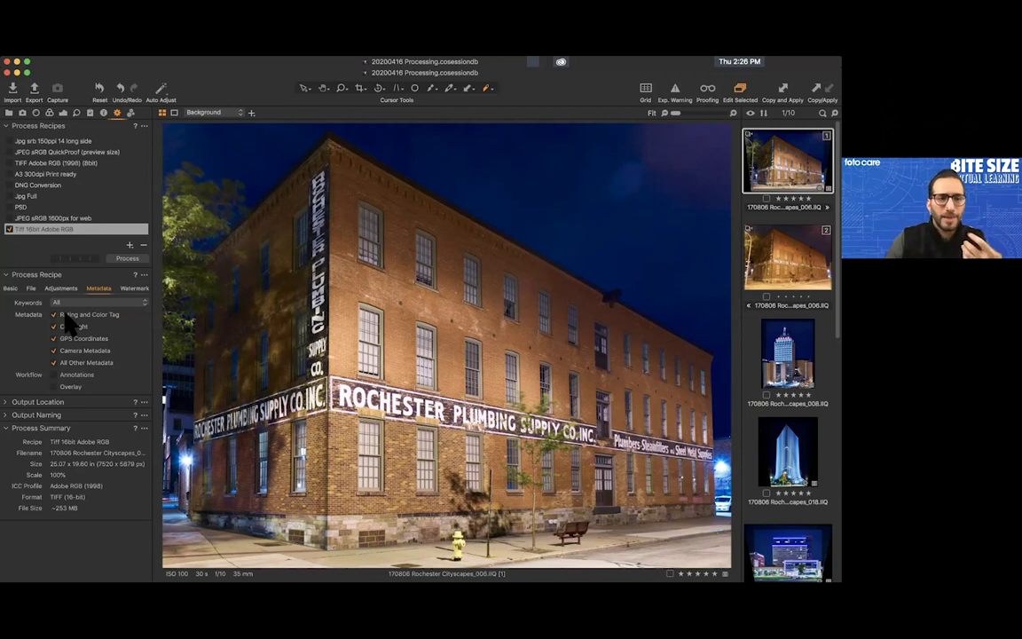
- Add a text watermark to the recipe and enter the photographer's full name as its text
left_click(133, 287)
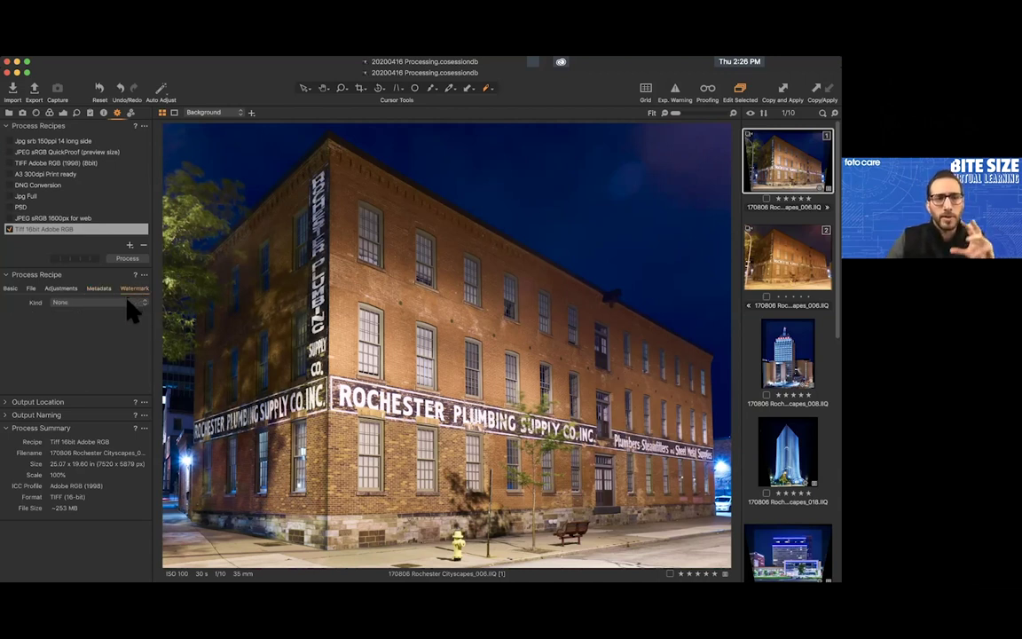
left_click(128, 303)
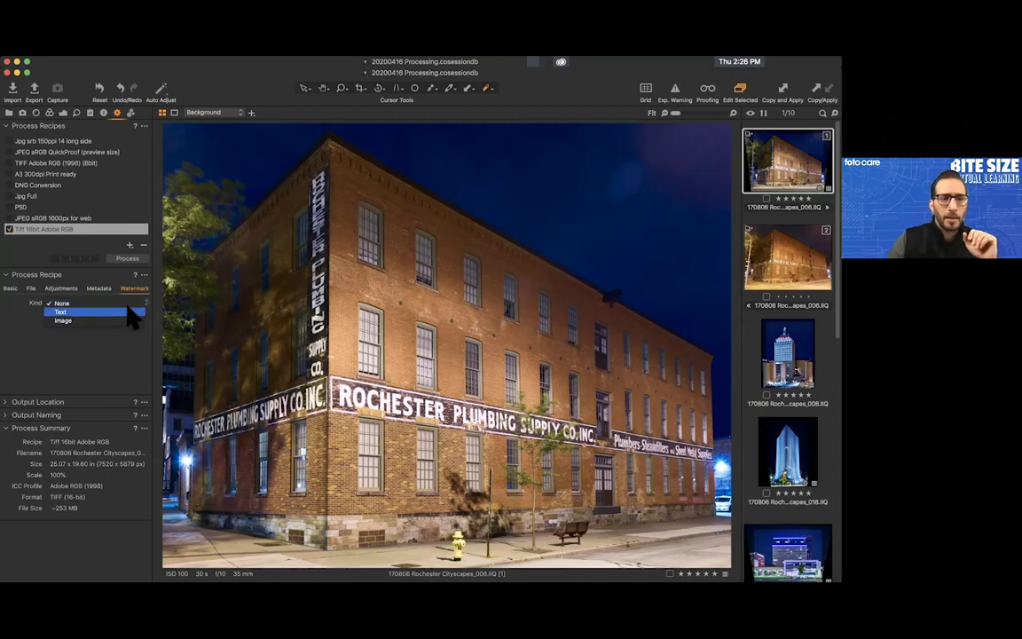
left_click(129, 311)
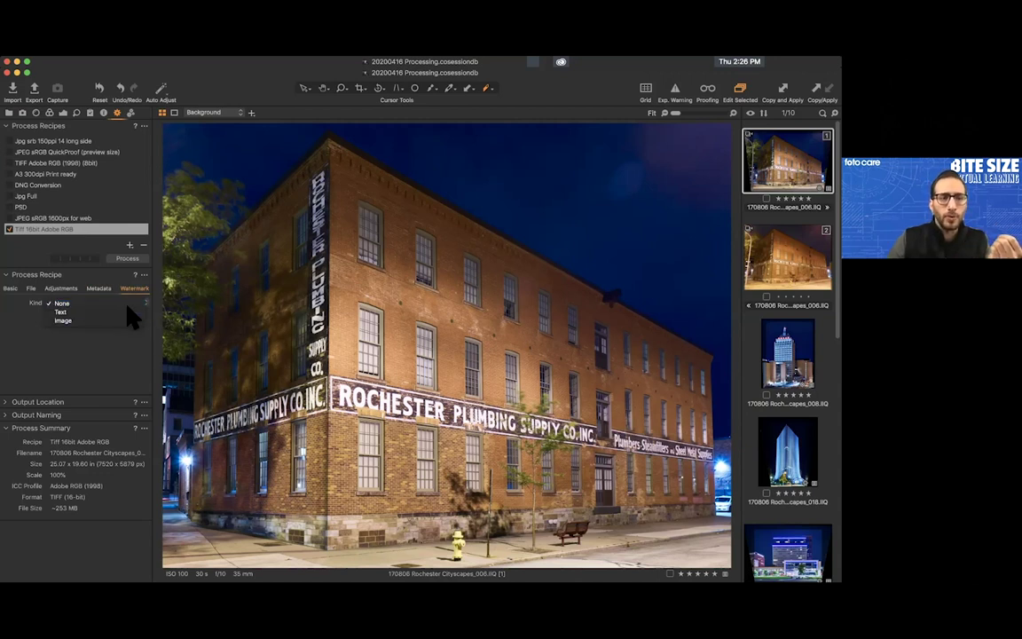
left_click(72, 314)
type("Anthony")
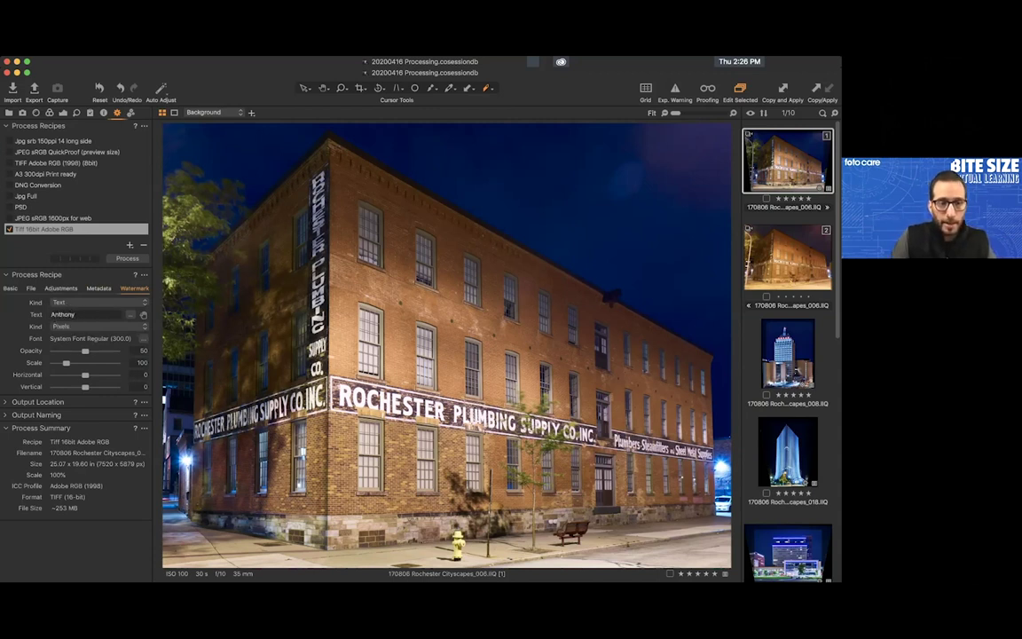
type(" Fas")
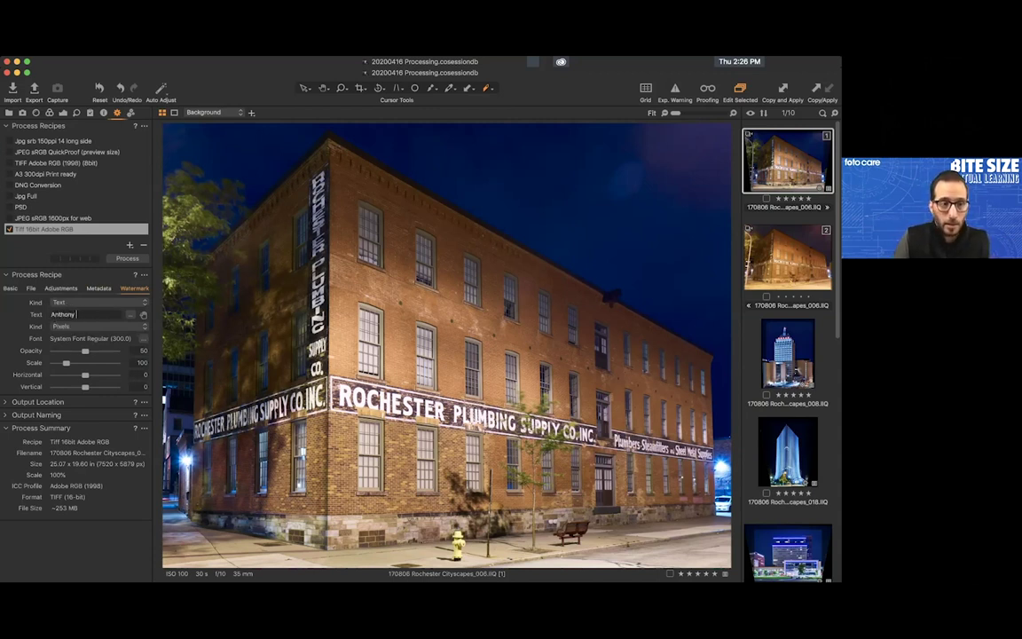
type("ta")
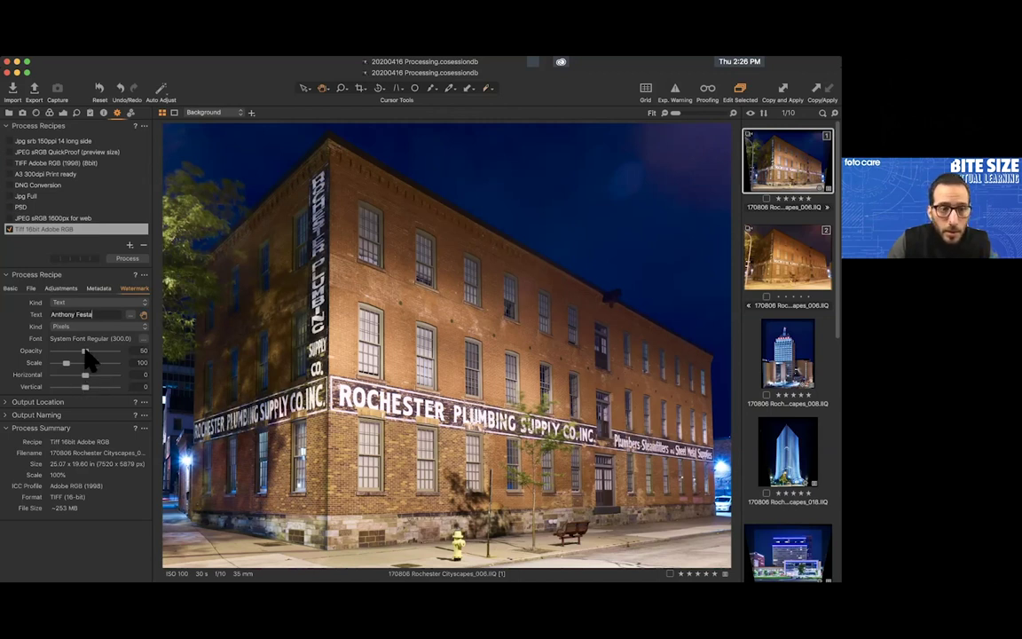
- Set the text watermark's scale to 102 and review its size unit and font choices, keeping Pixels and the current font
mouse_move(67, 363)
left_mouse_down()
mouse_move(93, 371)
mouse_move(71, 371)
left_mouse_up()
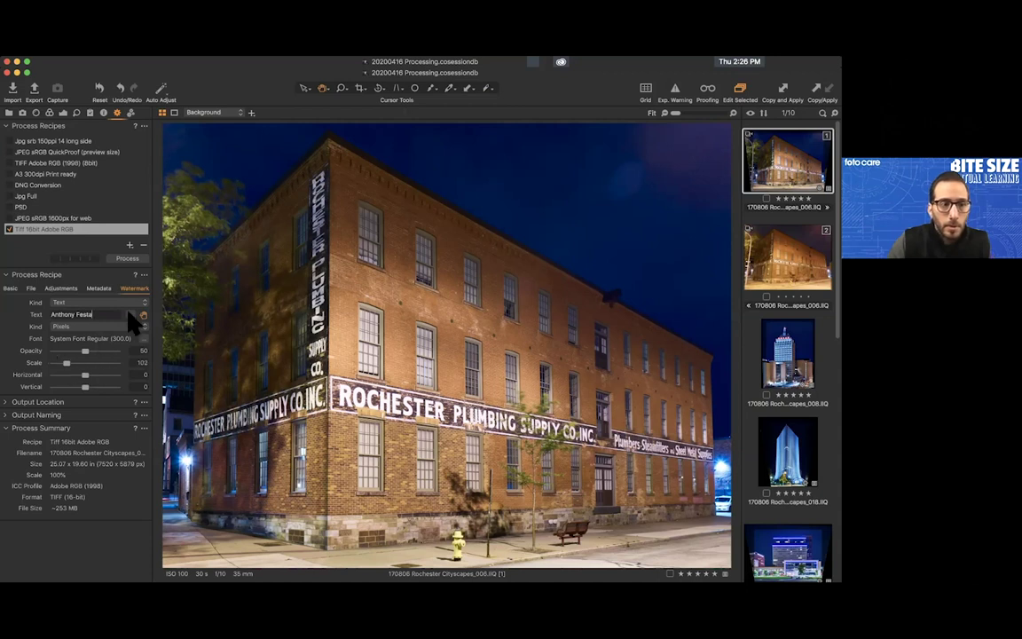
left_click(114, 326)
left_click(114, 335)
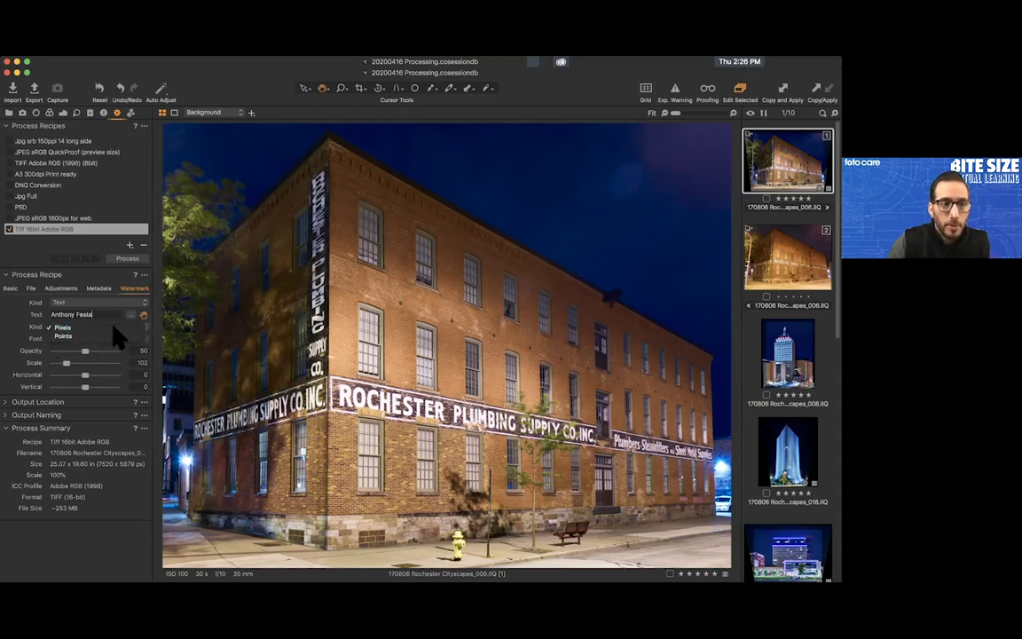
left_click(143, 340)
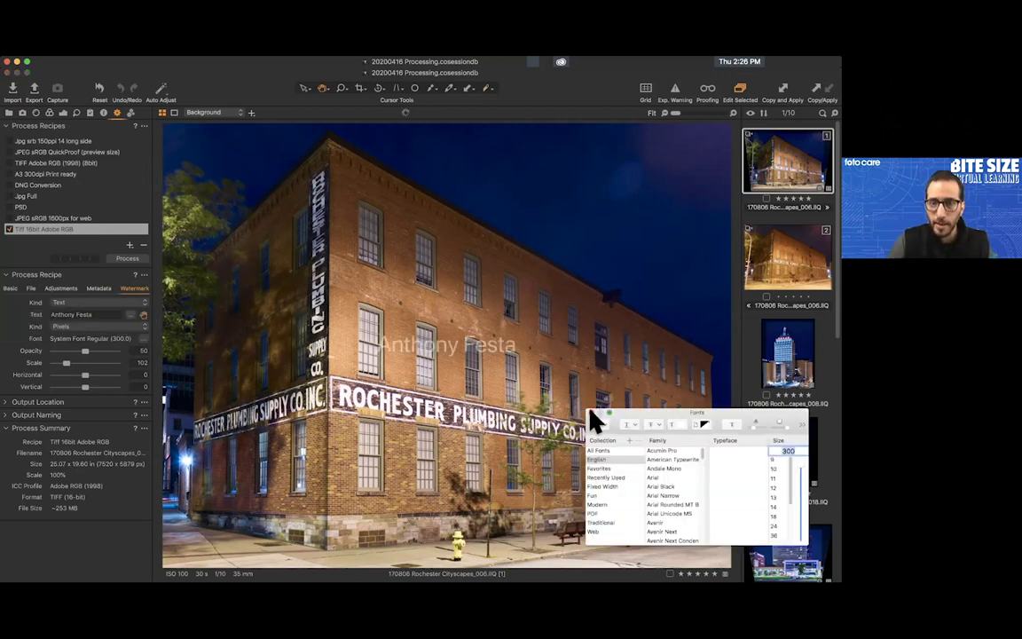
left_click(591, 414)
- Try the text watermark in several corners of the image and finish near the centre, at about -0.7 horizontal and 1.9 vertical
left_click_drag(468, 343, 214, 574)
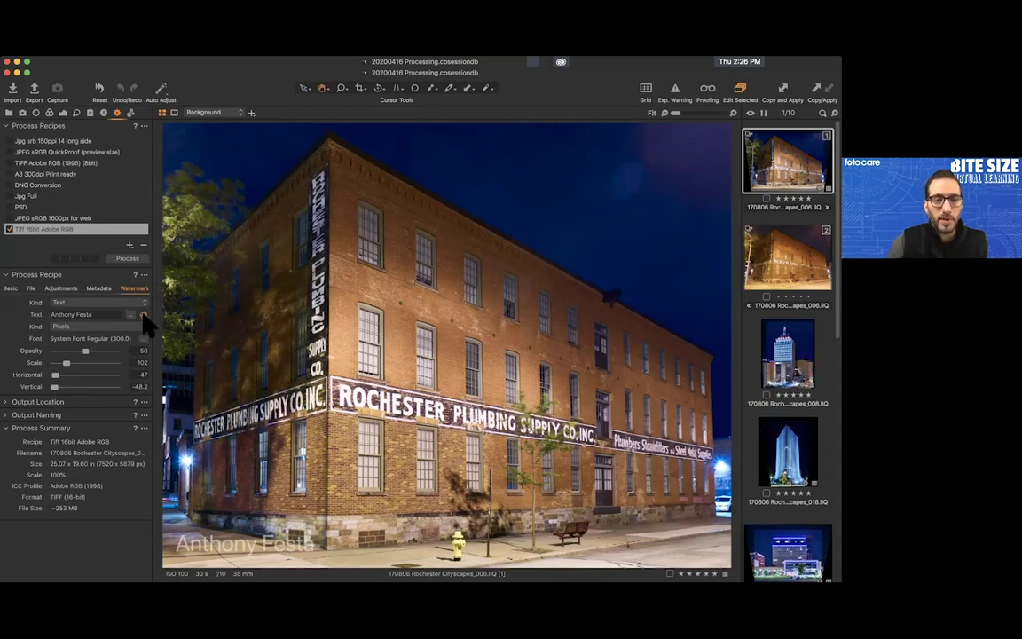
left_click_drag(188, 488, 654, 160)
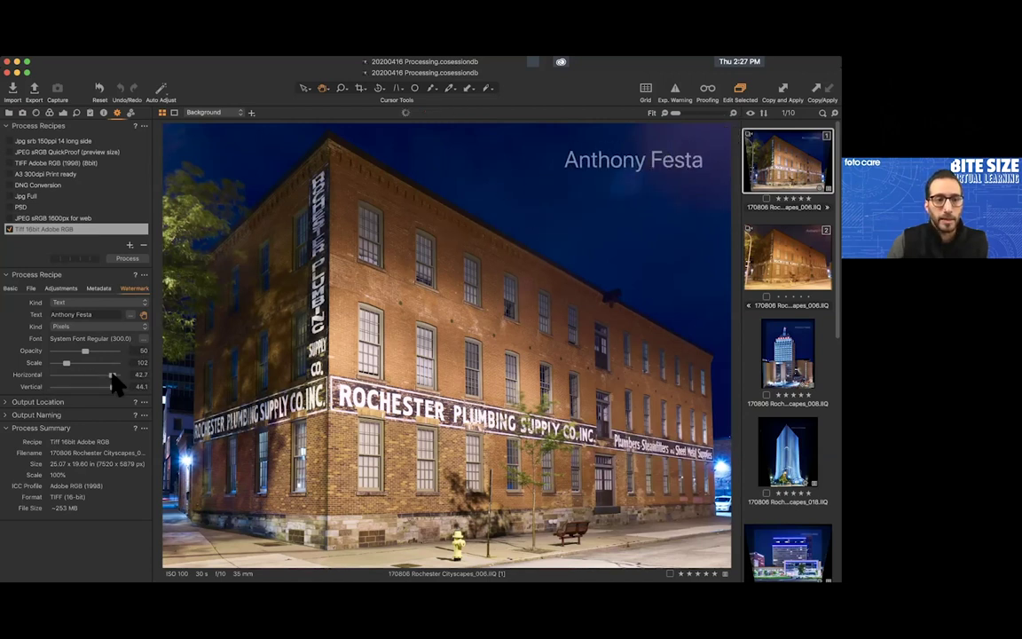
left_click_drag(108, 374, 51, 373)
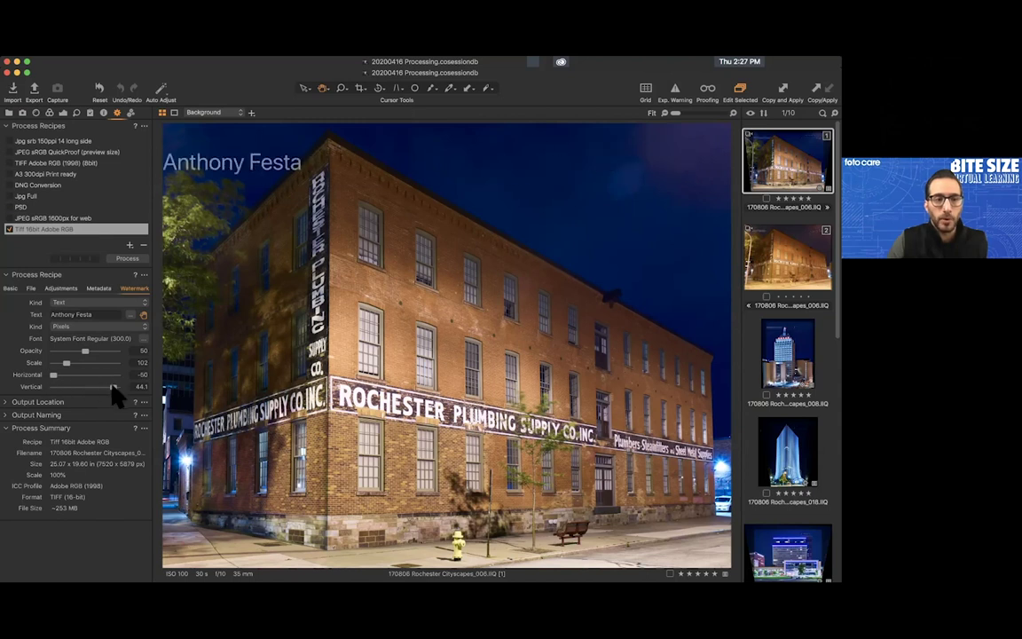
left_click_drag(113, 386, 42, 397)
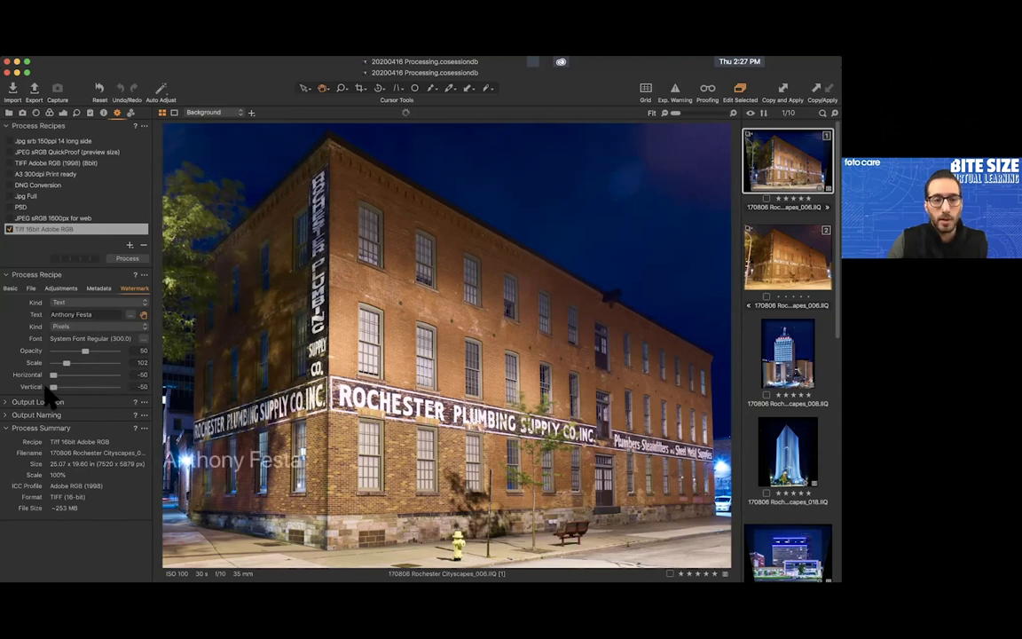
left_click_drag(228, 461, 439, 339)
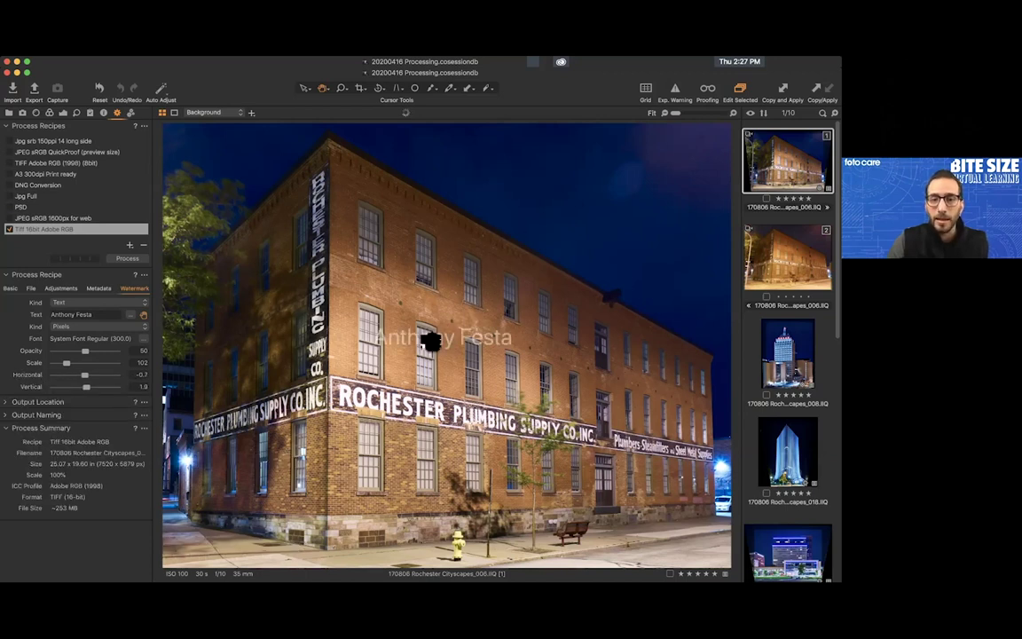
- Change the recipe's watermark kind from text to Image
left_click(133, 301)
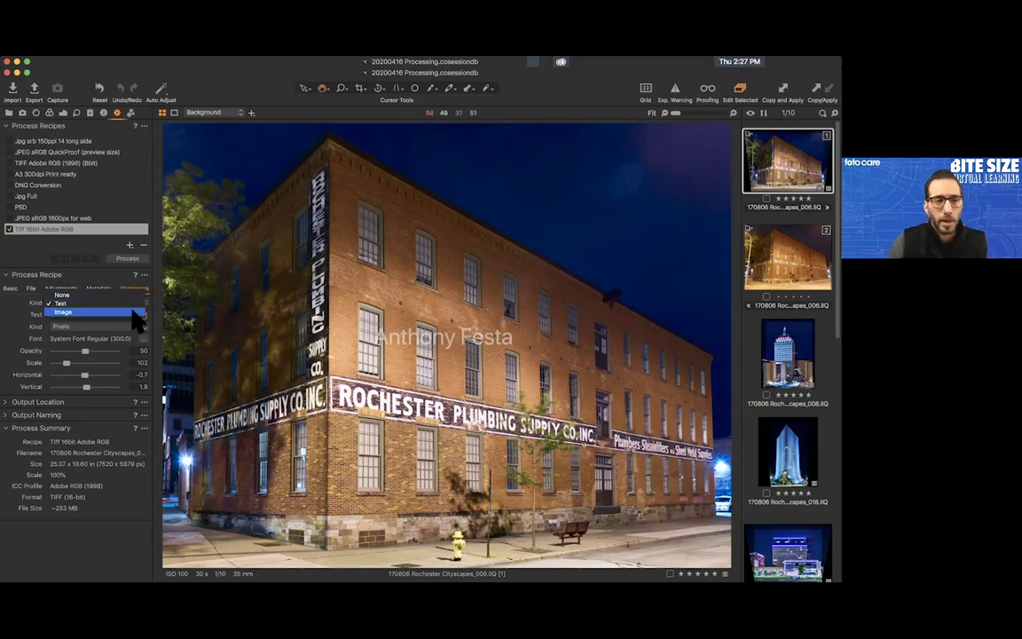
left_click(133, 312)
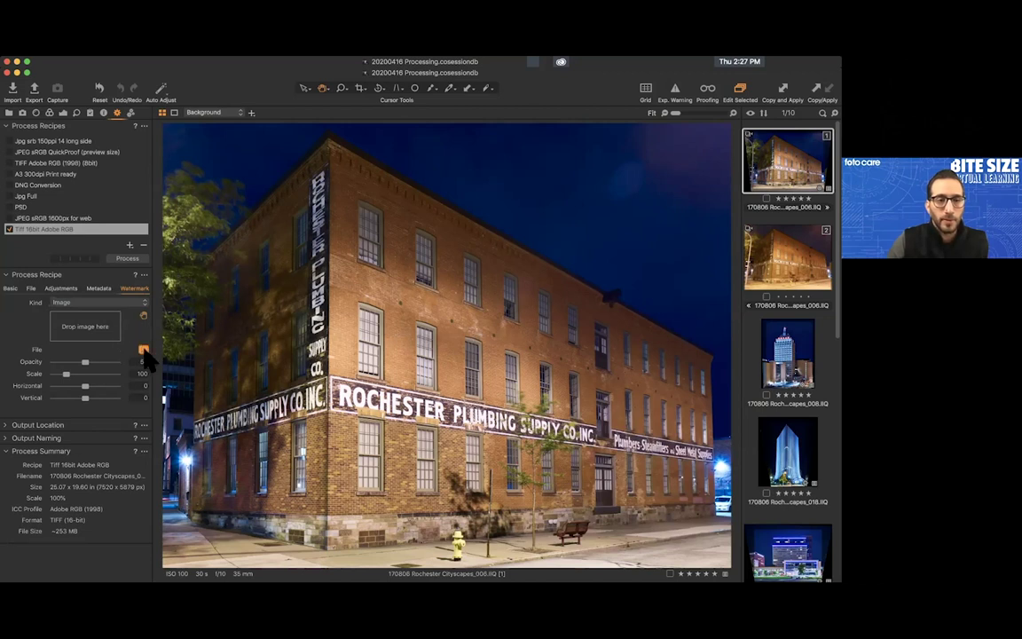
- Load the file © APF web.png from the xAF folder in Documents as the recipe's image watermark
left_click(143, 351)
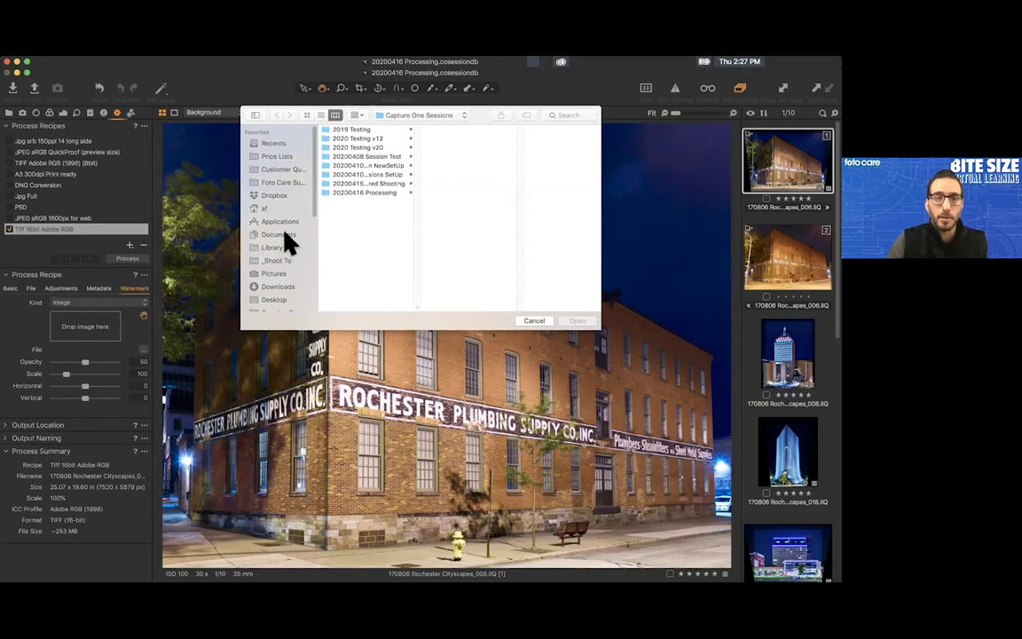
left_click(275, 286)
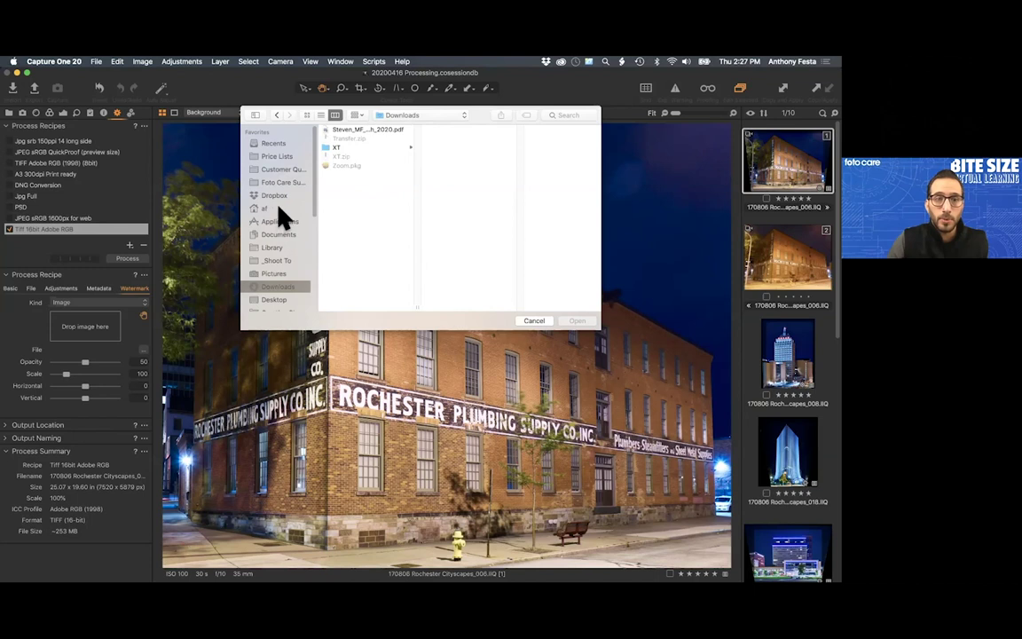
left_click(278, 236)
scroll(359, 248, "down", 5)
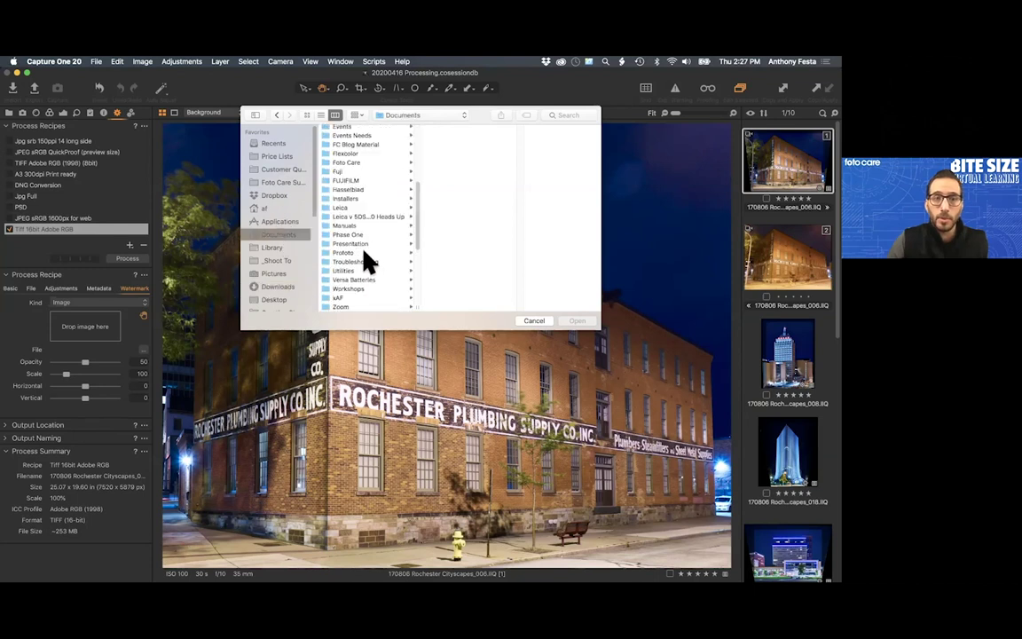
left_click(363, 297)
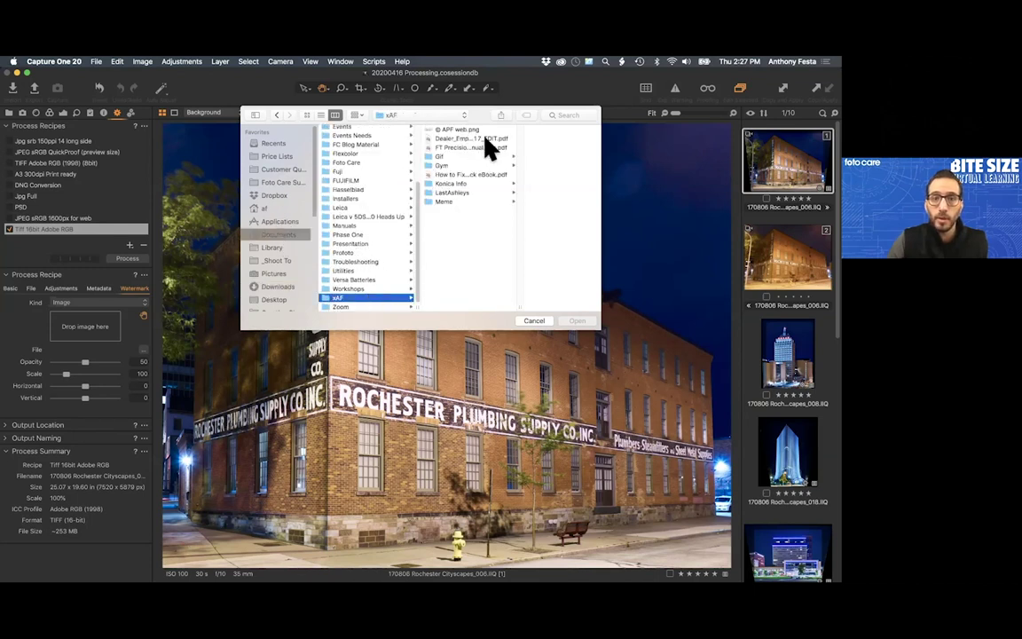
left_click(464, 130)
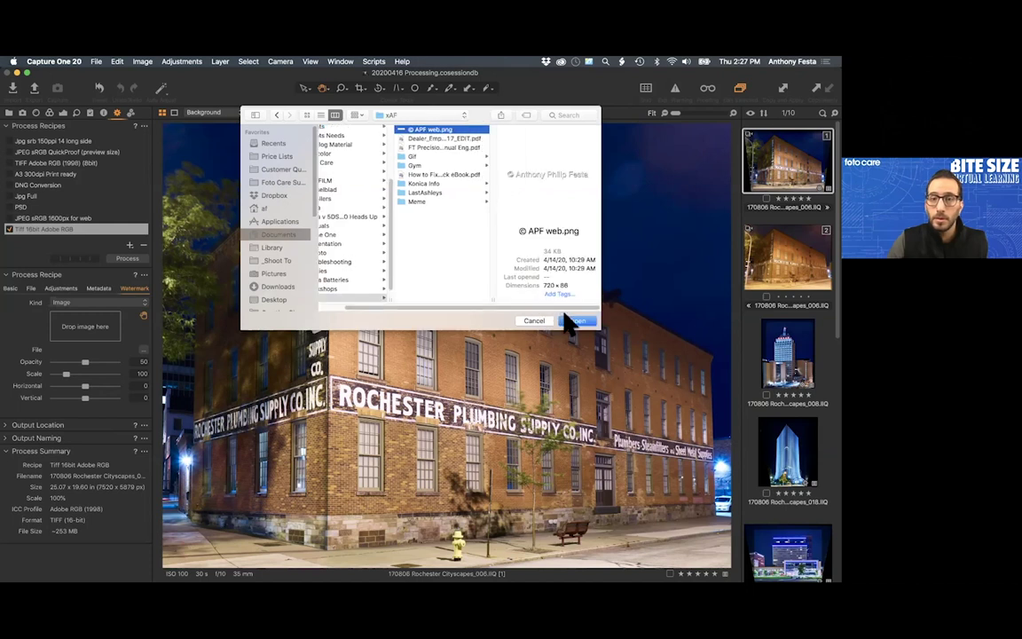
left_click(575, 321)
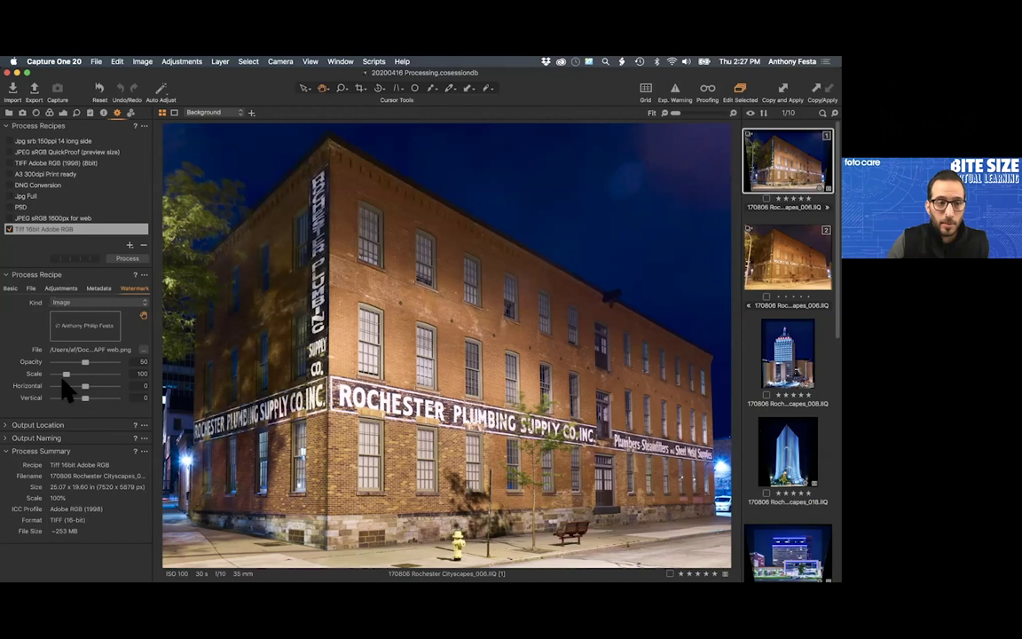
- Scale the image watermark to 376, move it to the photo's lower-left corner at about -50.5 horizontal and -48.2 vertical, and set opacity to 97
left_click_drag(71, 379, 113, 384)
left_click_drag(384, 322, 267, 542)
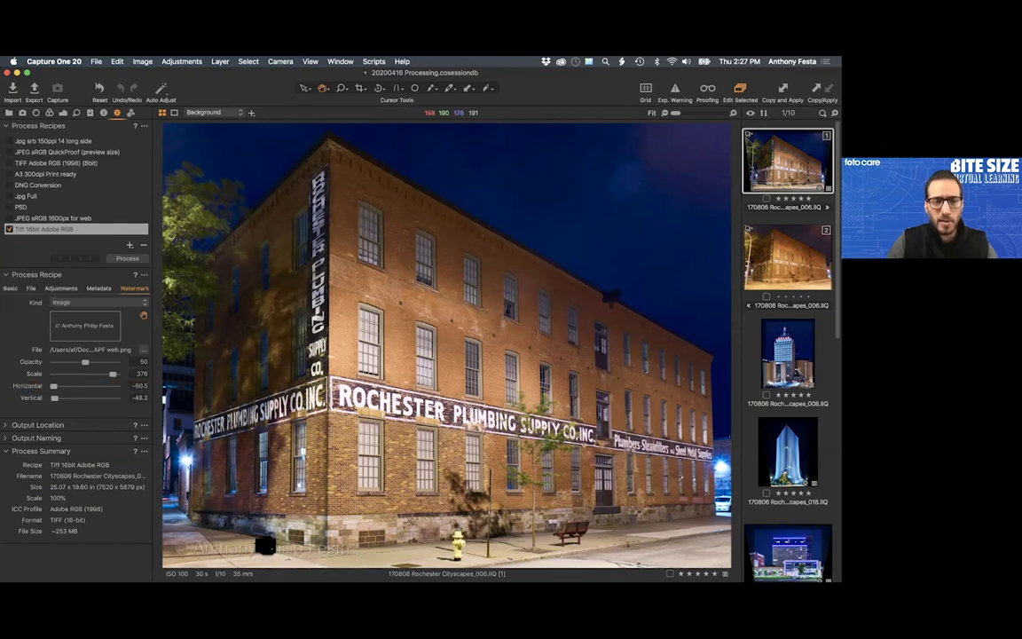
left_click_drag(85, 362, 114, 363)
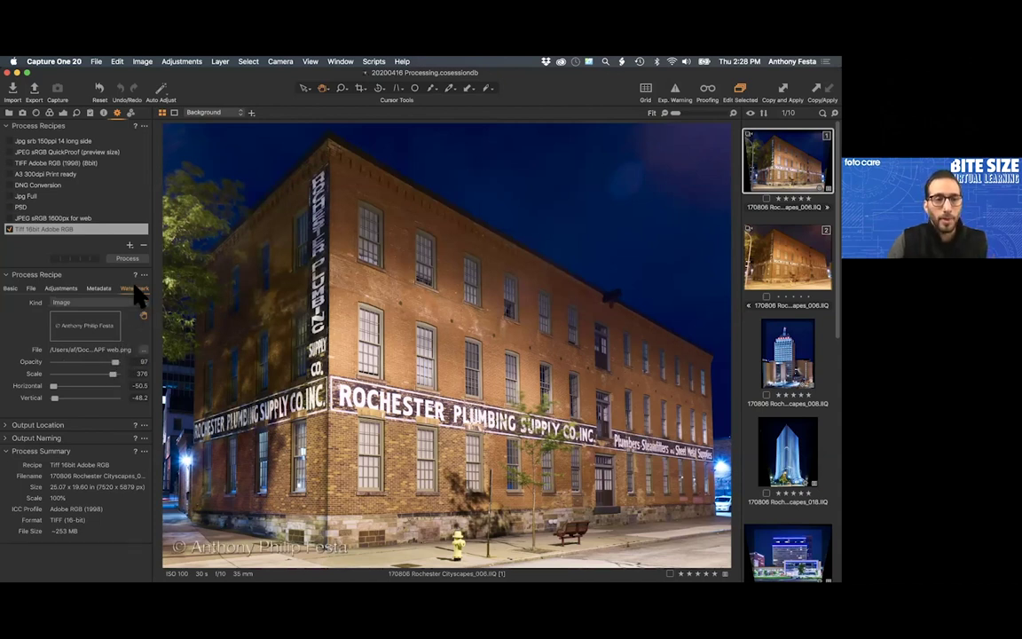
- Check the TIFF recipe's basic output settings and set its watermark kind to None
left_click(135, 302)
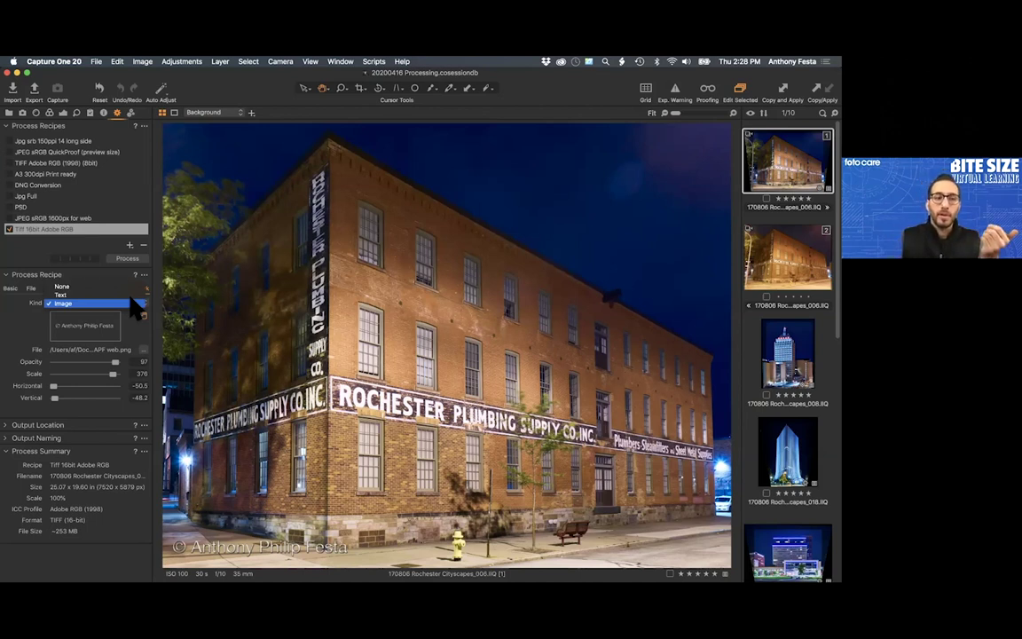
left_click(132, 302)
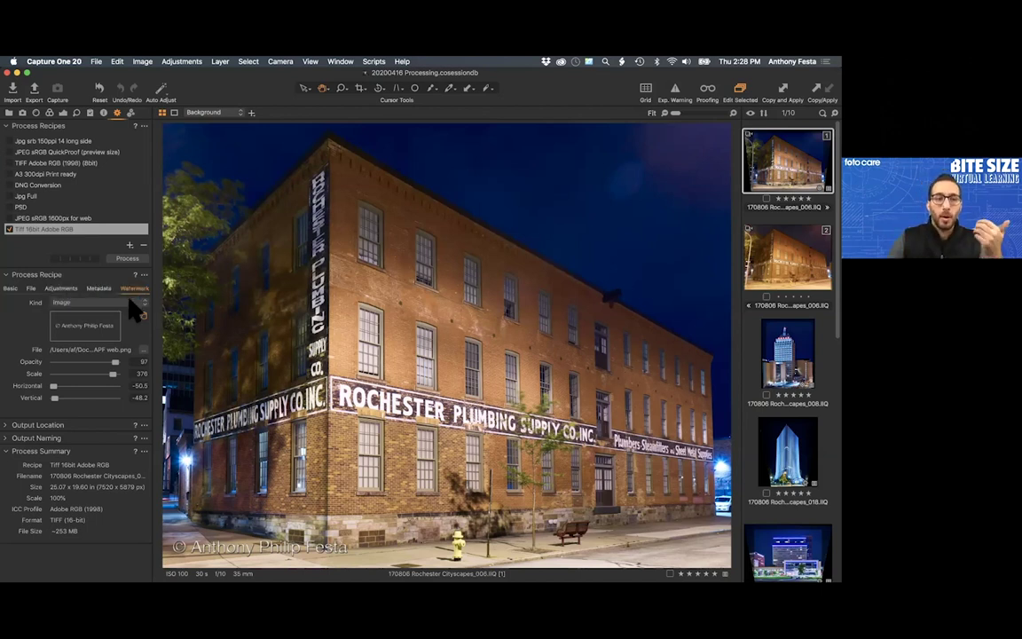
left_click(11, 288)
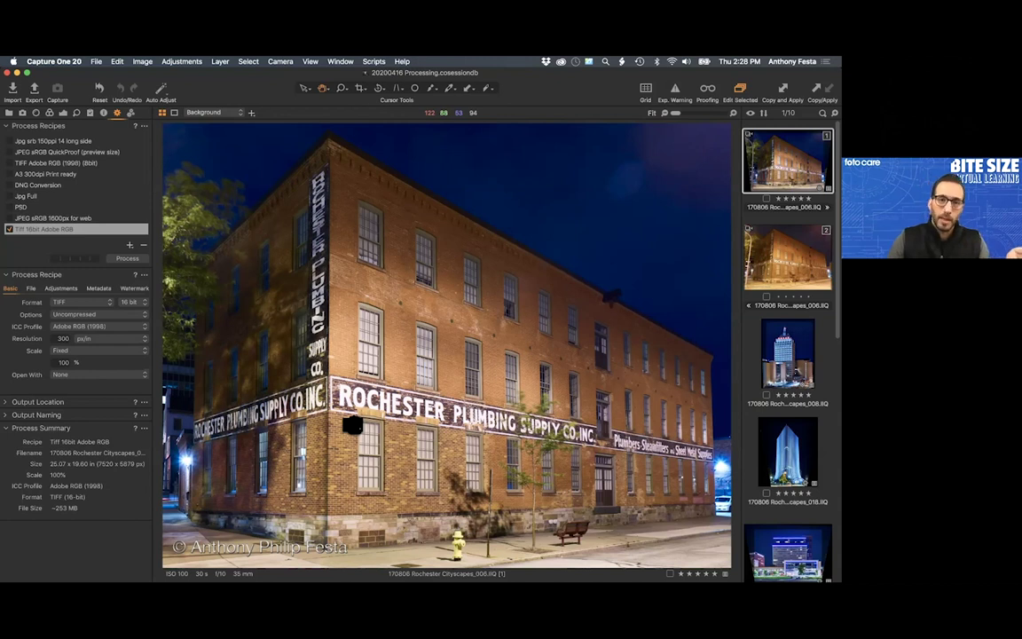
left_click(140, 288)
left_click(118, 302)
left_click(118, 287)
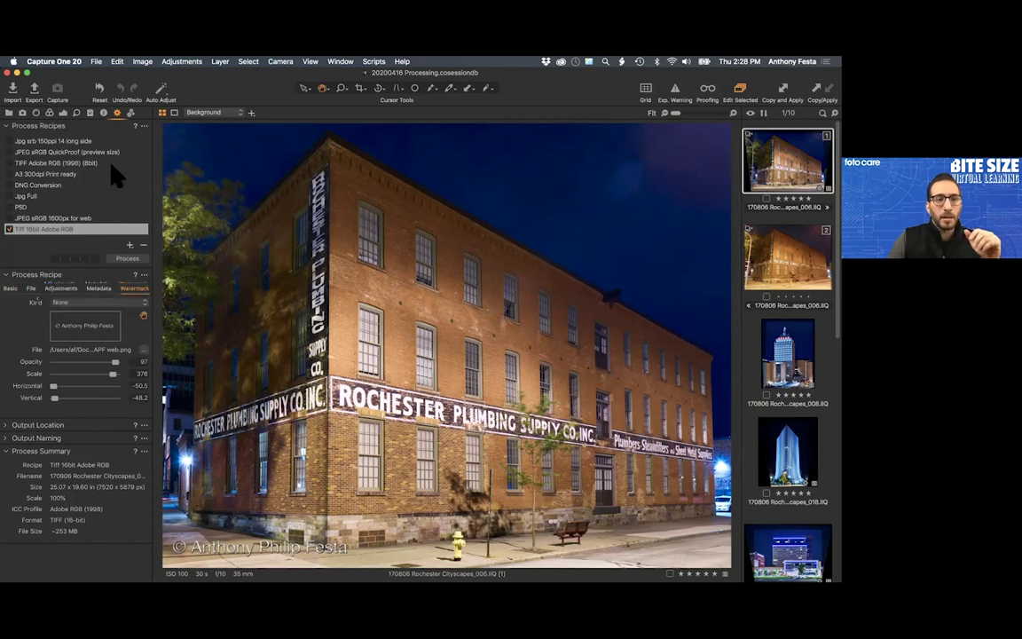
- Enable the JPEG sRGB 1600px for web recipe alongside the TIFF one and show its basic output settings
left_click(87, 219)
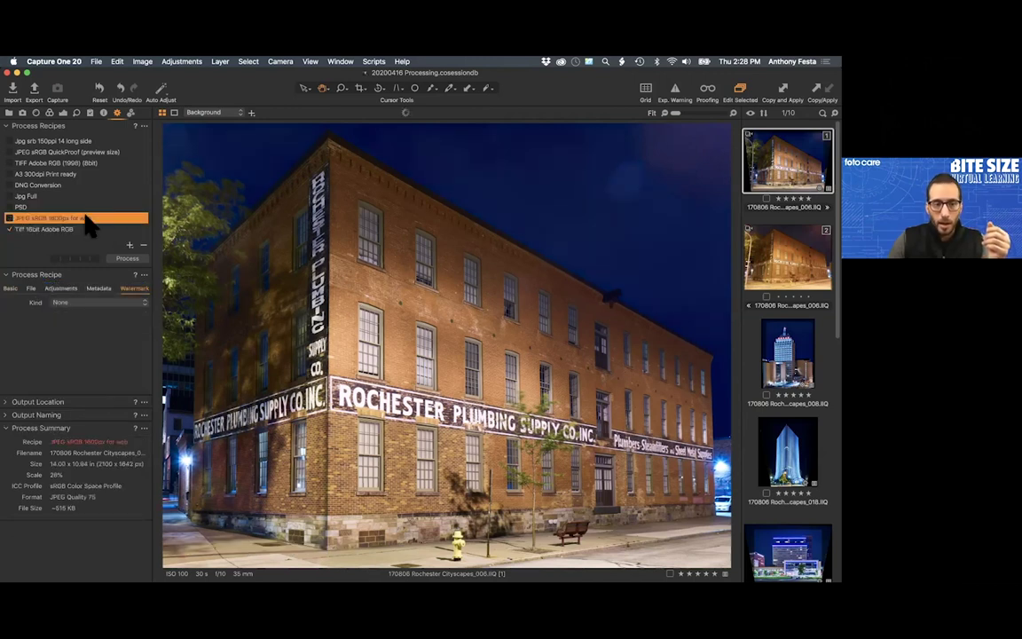
left_click(9, 218)
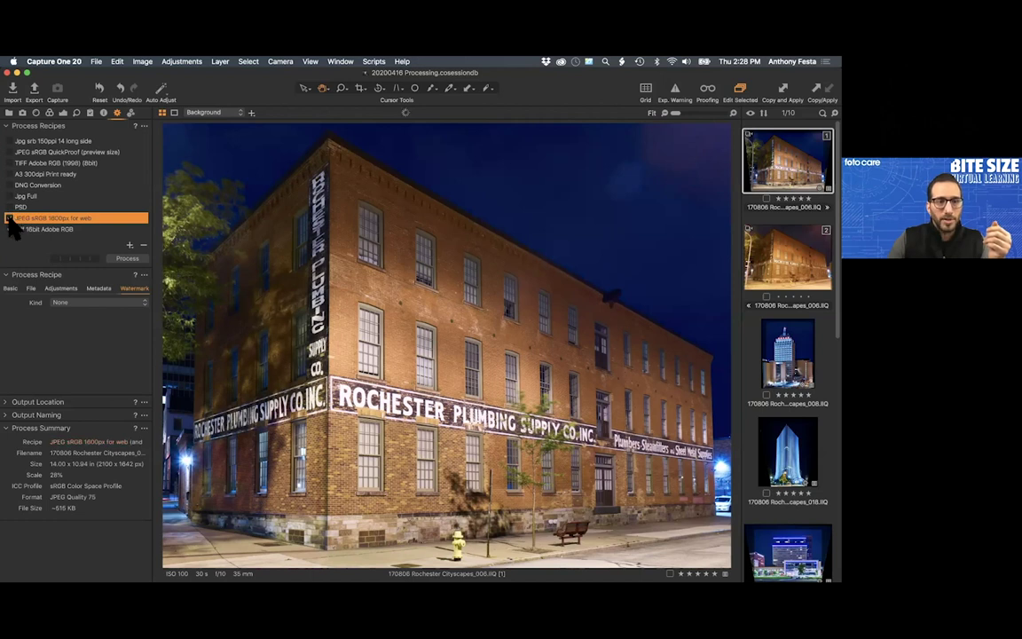
left_click(62, 303)
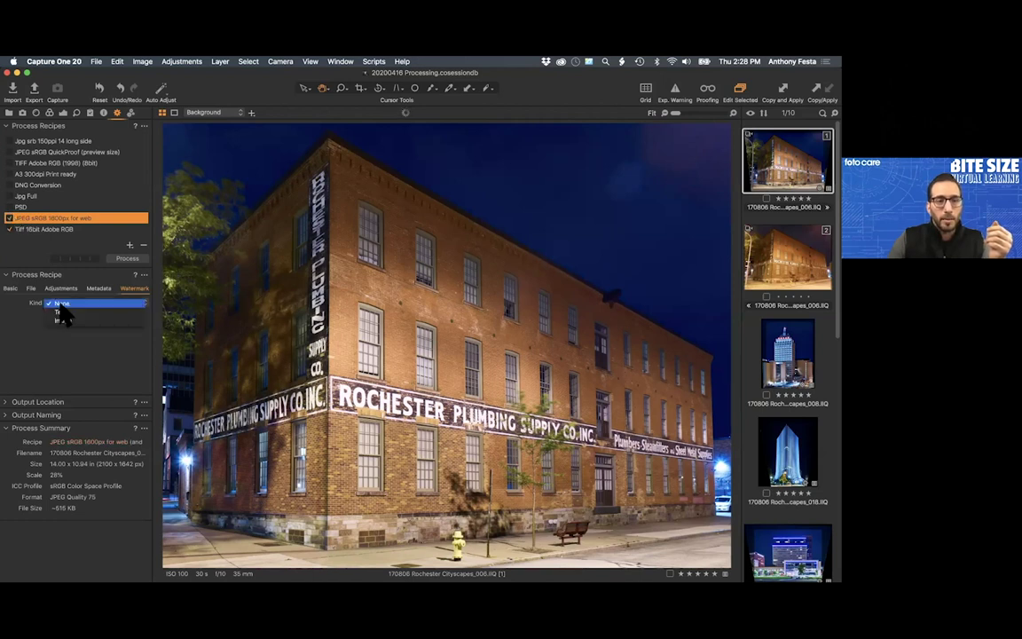
left_click(11, 288)
left_click(11, 289)
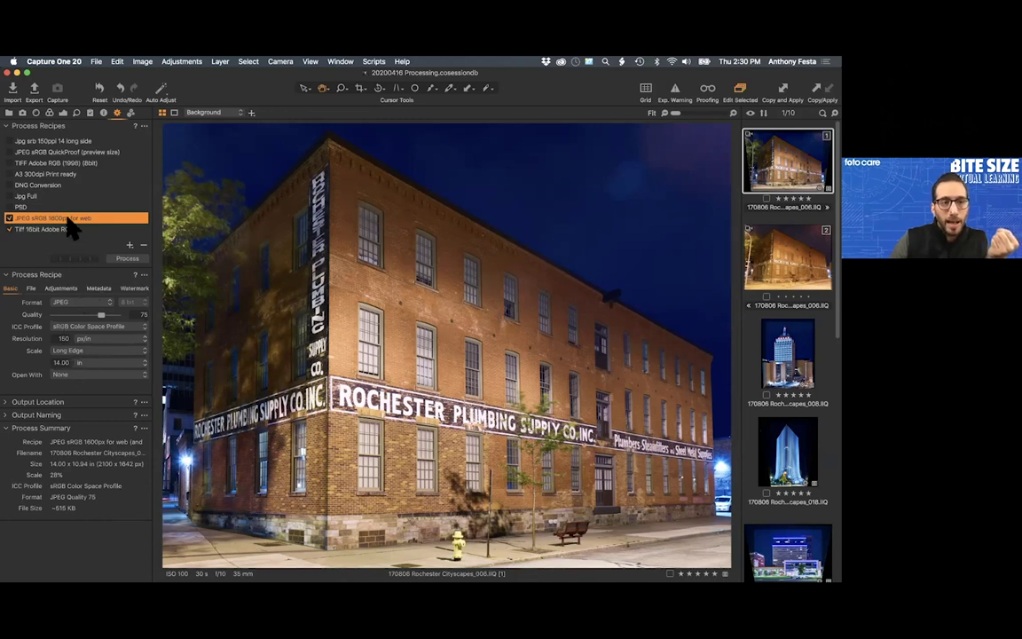
- Switch the web JPEG recipe's Long Edge scale unit to pixels and set it to 1600 px
left_click(96, 364)
left_click(84, 358)
left_click(59, 364)
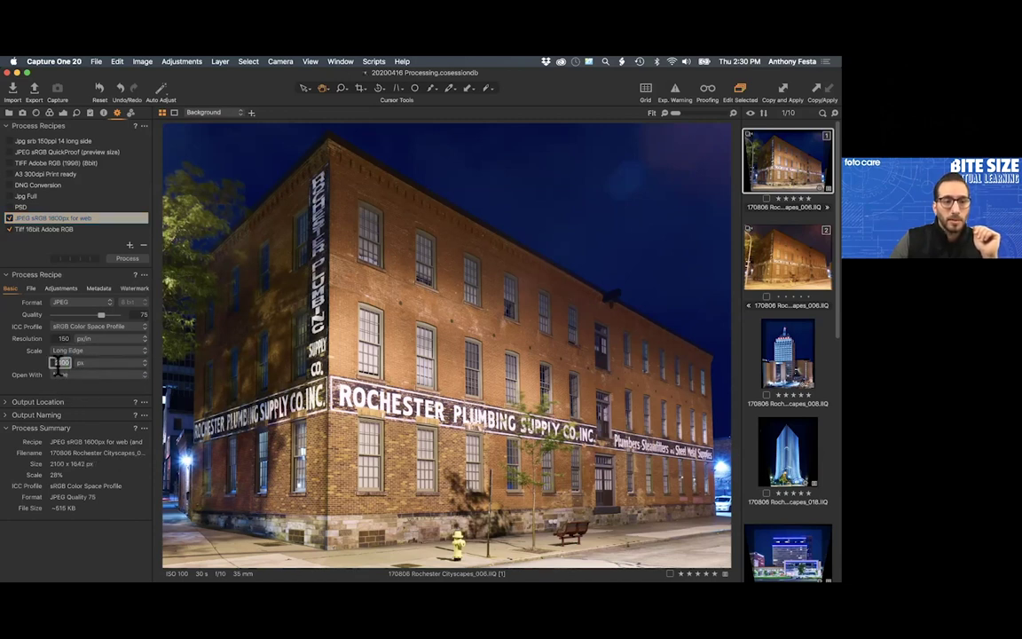
type("1600")
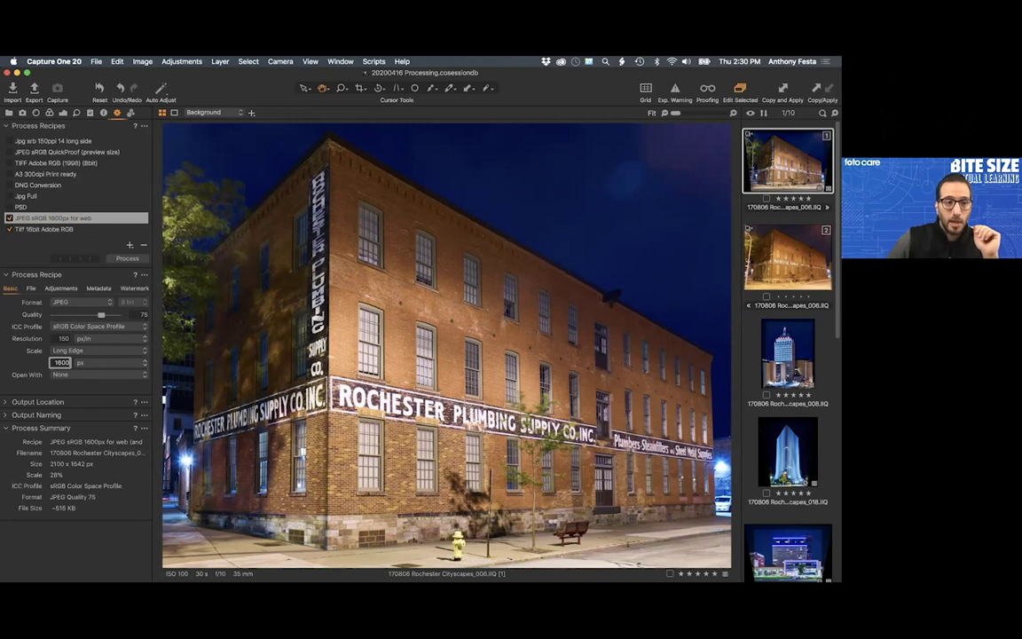
left_click(84, 220)
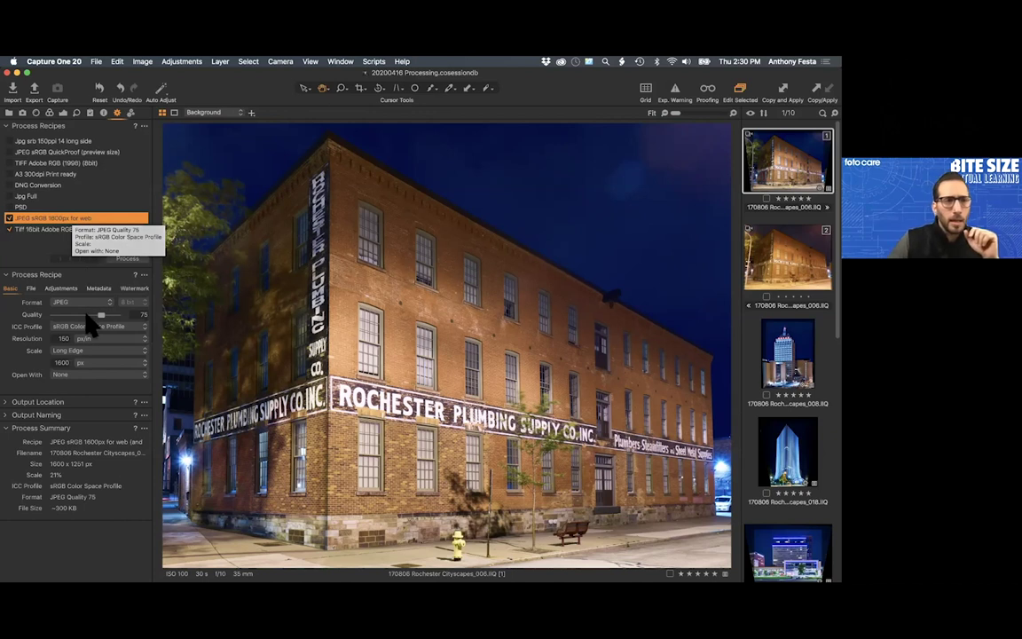
- Review the web recipe's root folder and subfolder tokens in a wider tool column, and check the session's folders in the Library
left_click(29, 288)
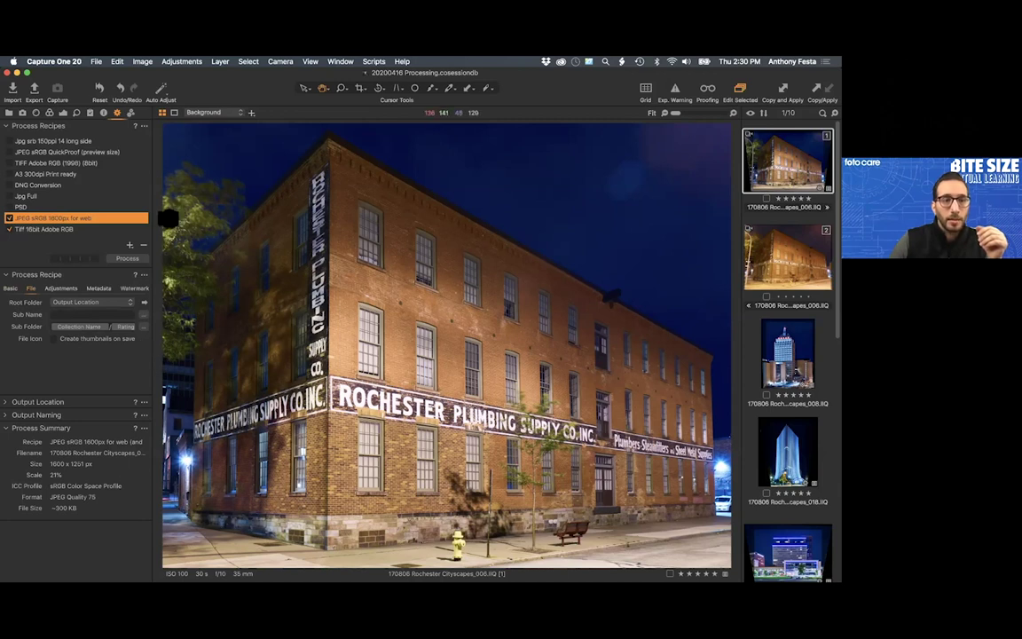
mouse_move(168, 127)
left_mouse_down()
mouse_move(200, 129)
mouse_move(176, 126)
left_mouse_up()
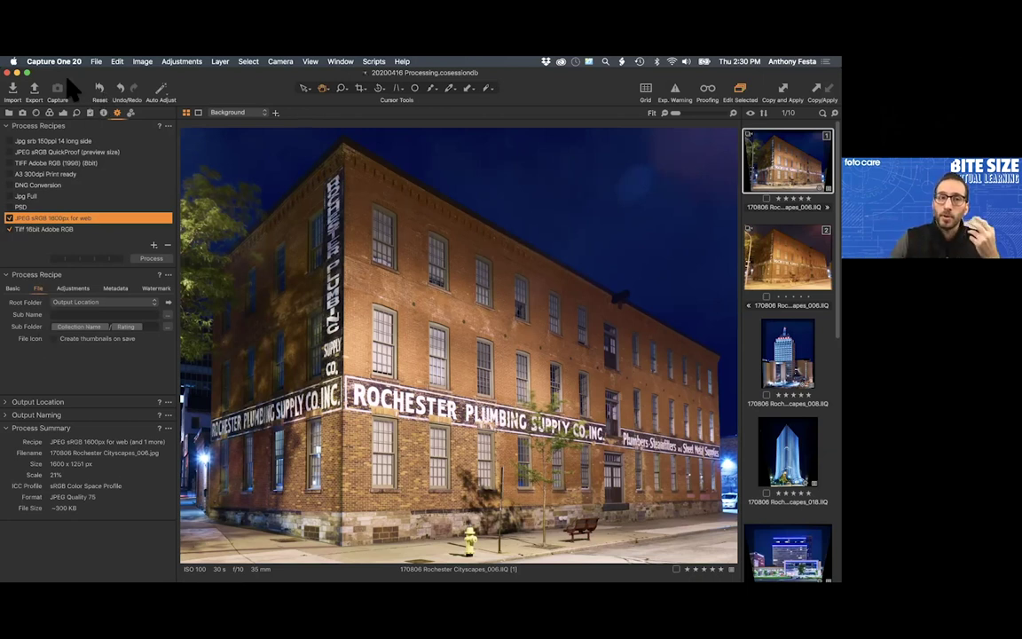
left_click(9, 112)
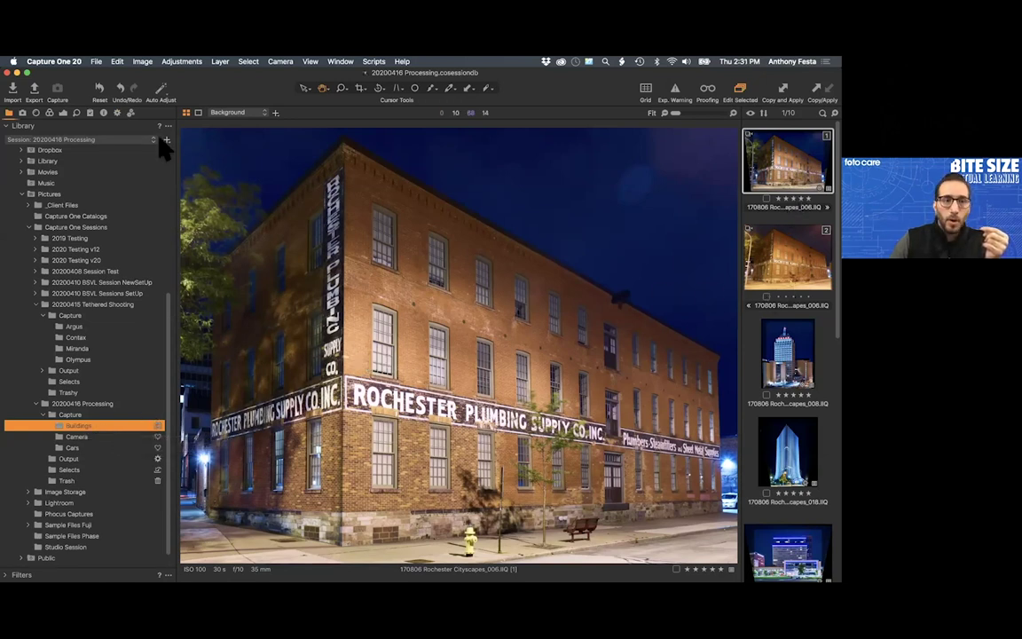
left_click(116, 113)
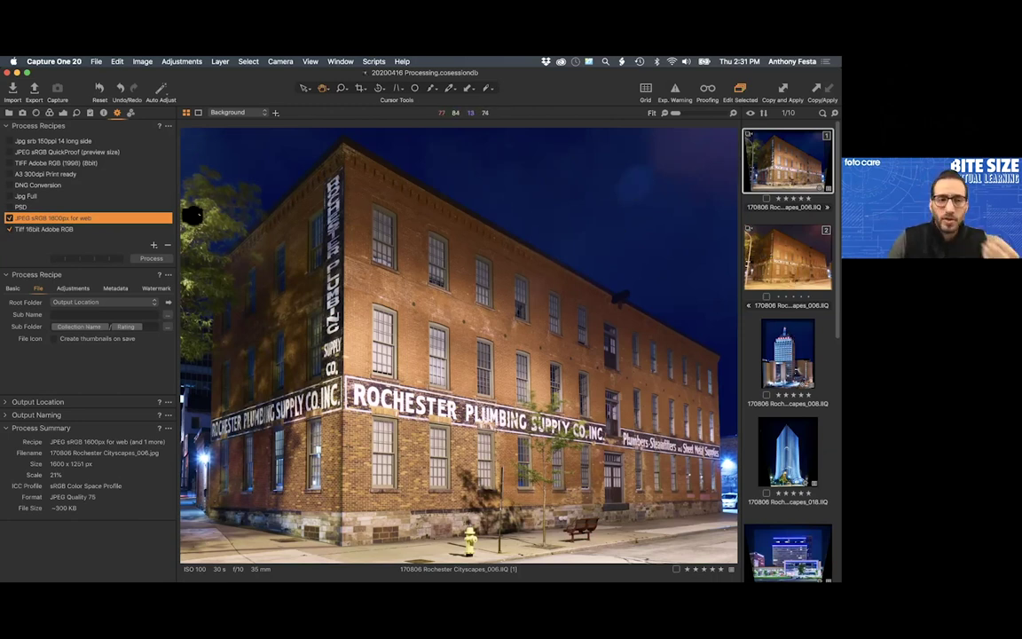
- Review the web recipe's crop and sharpening settings and view the photo's crop frame with the Crop tool
left_click(78, 289)
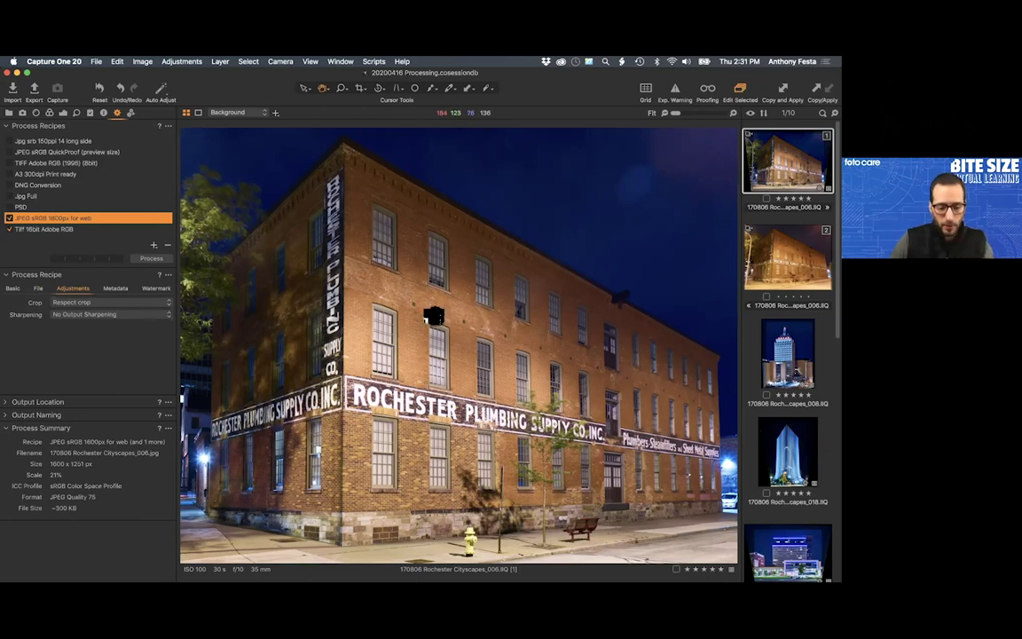
key("c")
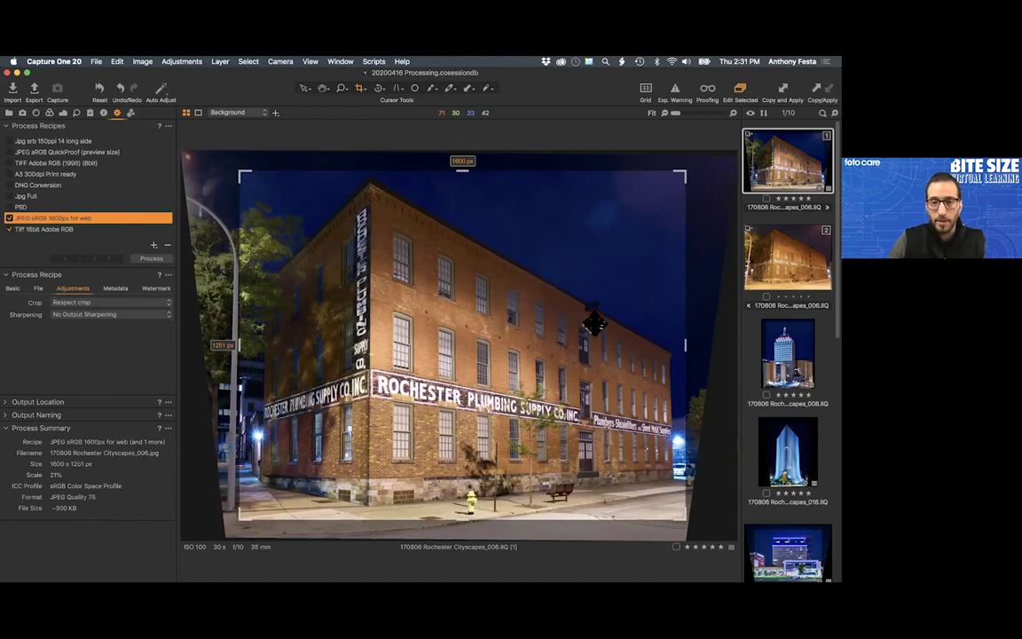
key("h")
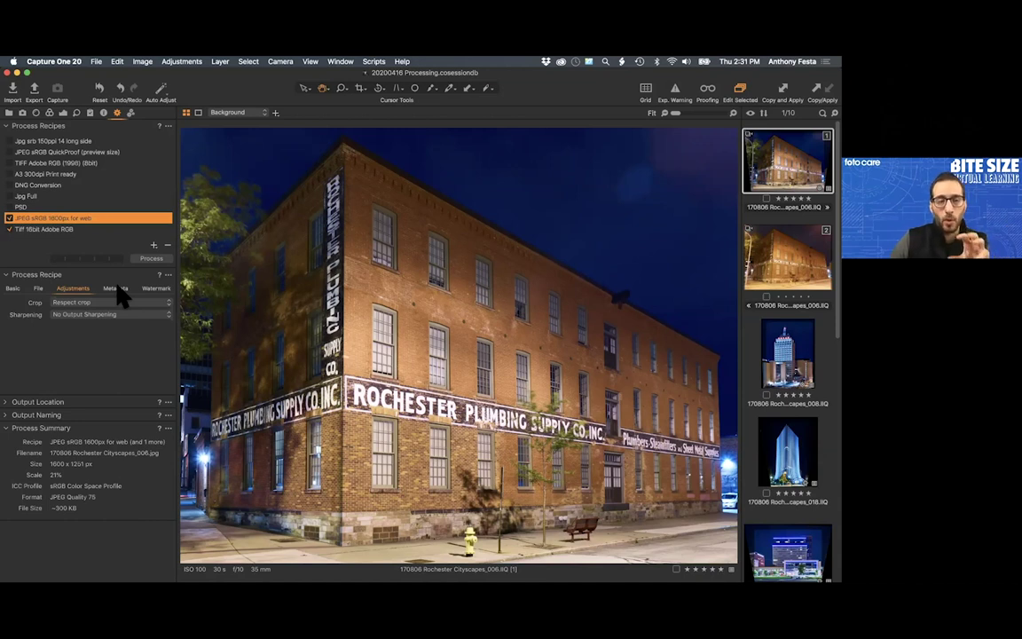
- Include Camera Metadata and All Other Metadata in the web JPEG recipe's output
left_click(116, 288)
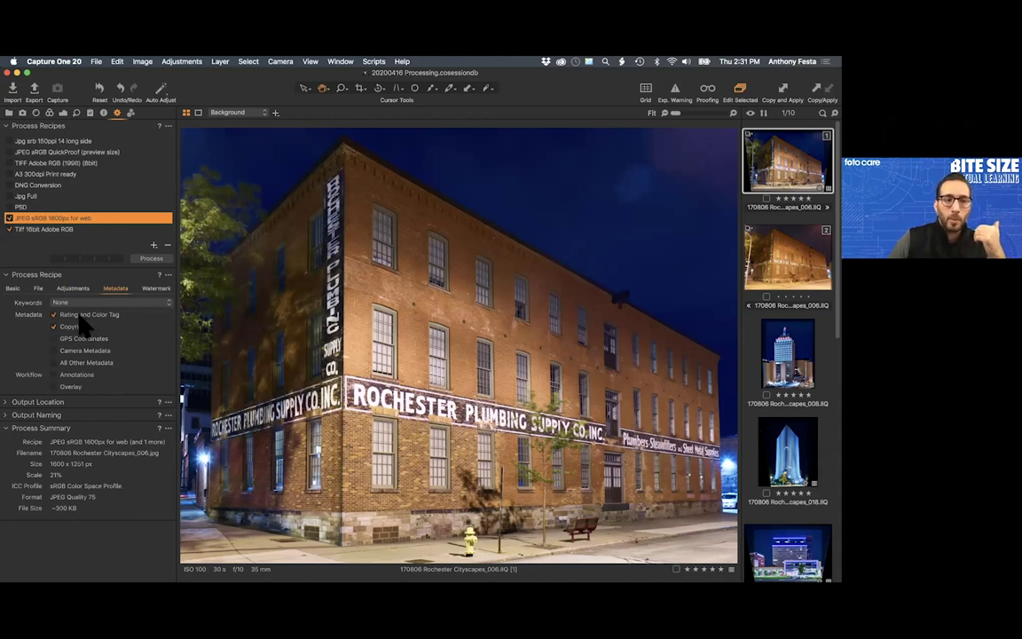
left_click(89, 350)
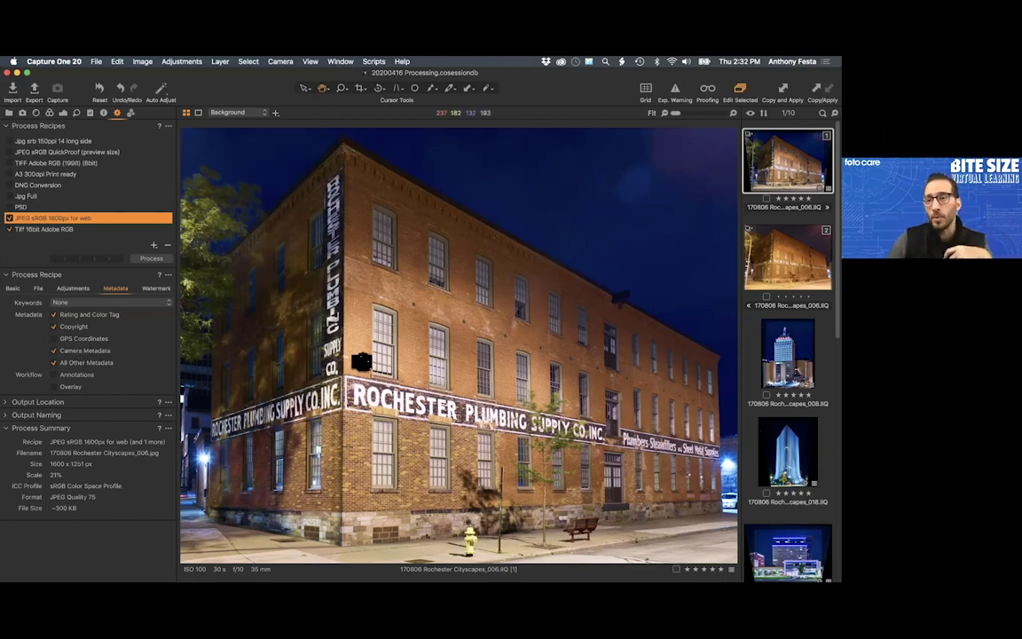
- Set the web JPEG recipe's watermark kind to Image
left_click(158, 288)
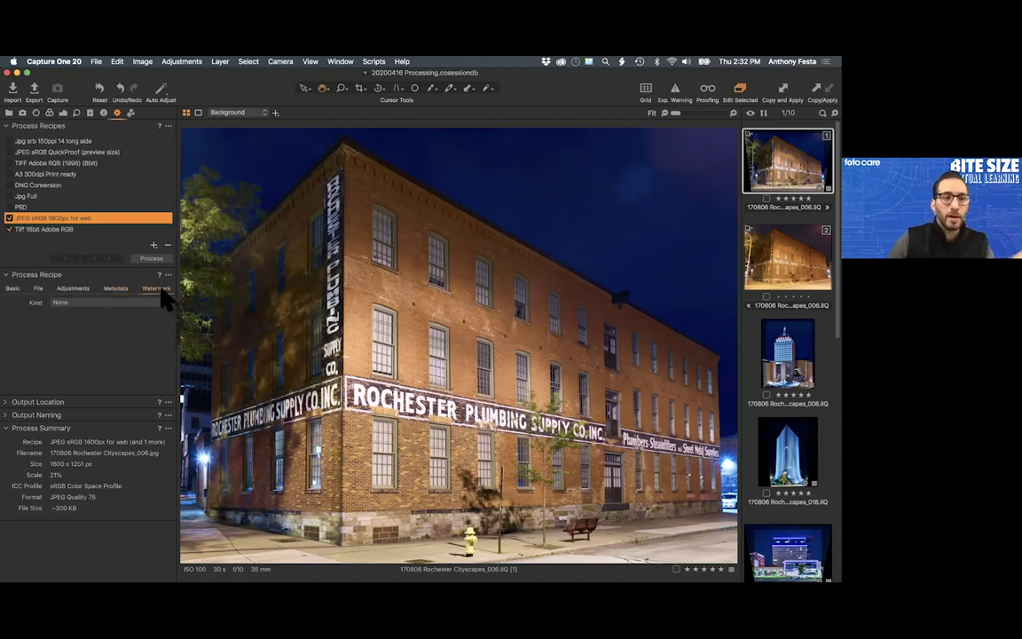
left_click(160, 301)
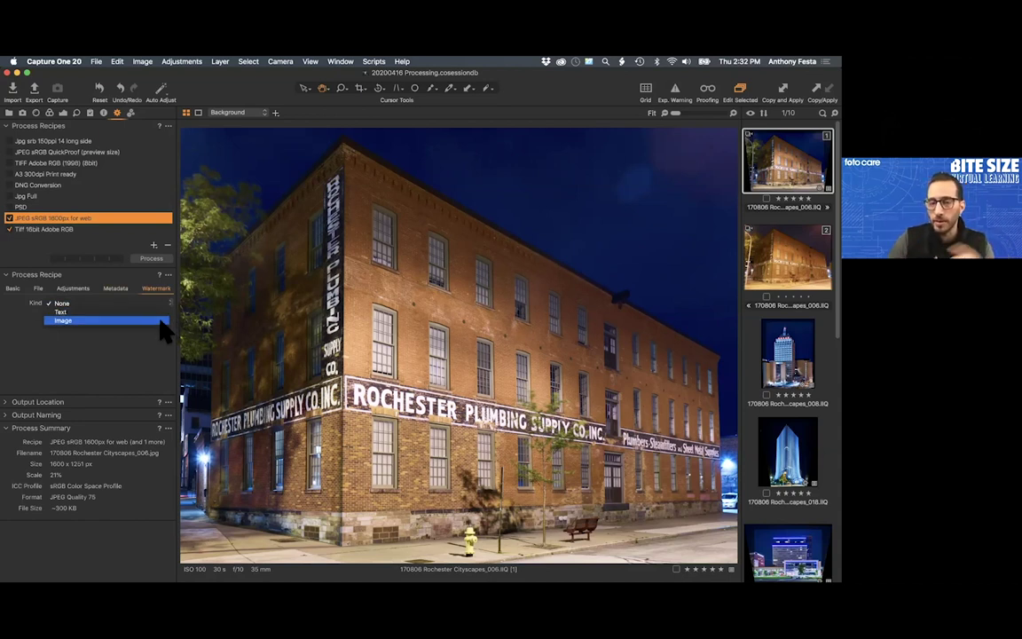
left_click(161, 322)
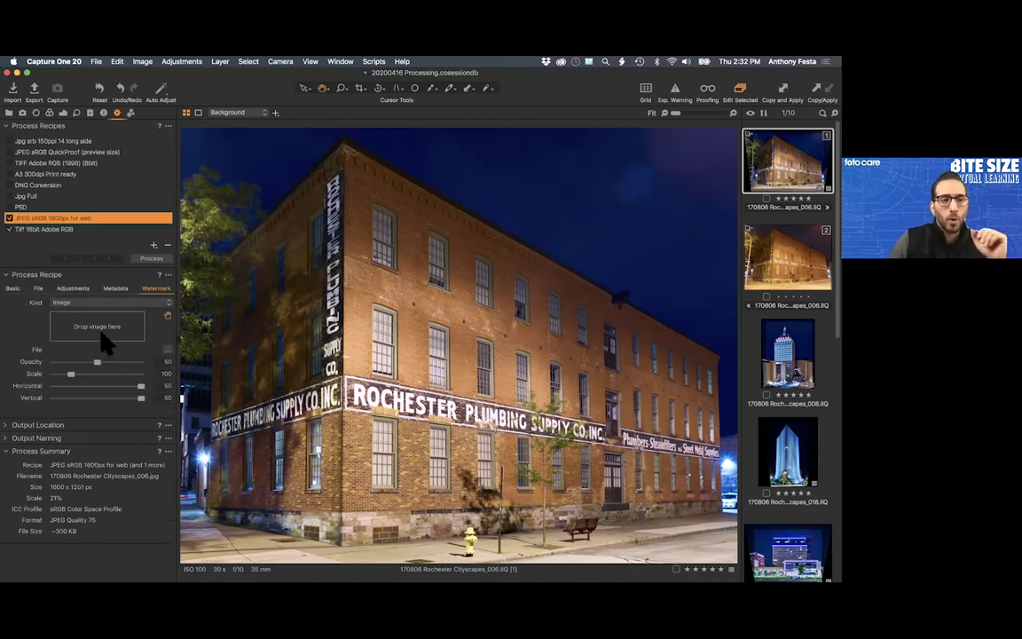
left_click(169, 352)
left_click(368, 130)
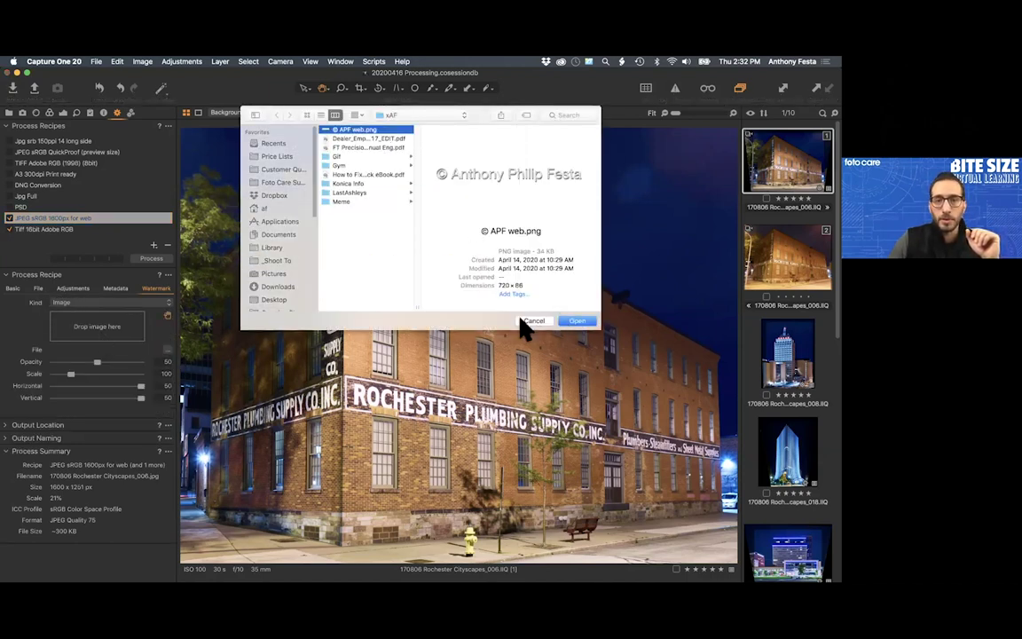
left_click(528, 321)
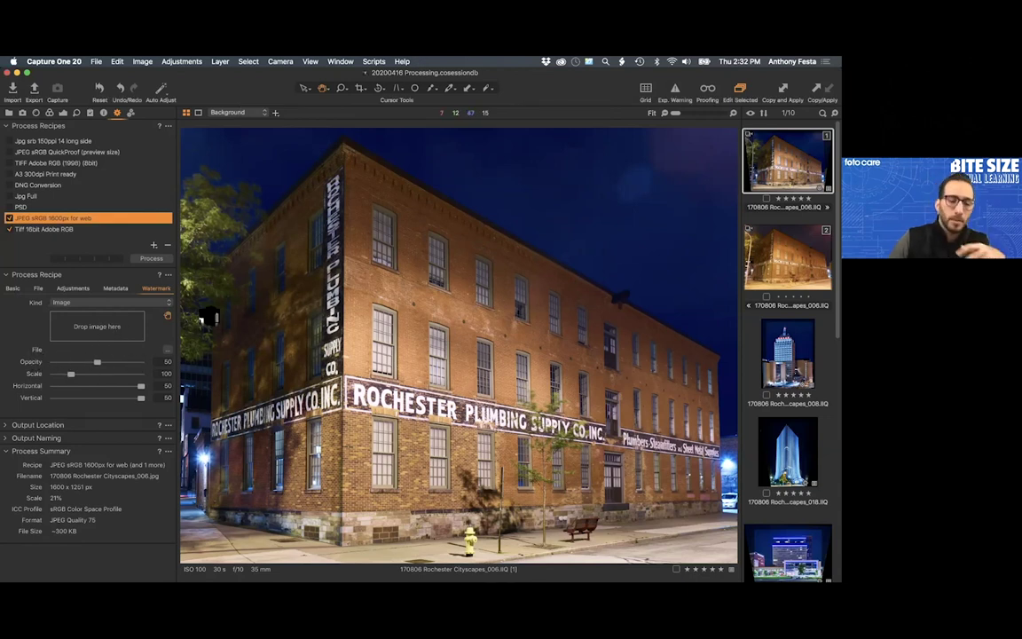
- Switch to Finder and close the window showing the 20200416 Processing session folder
key("super+Tab")
key("super+Tab")
key("super+Tab")
key("super+Tab")
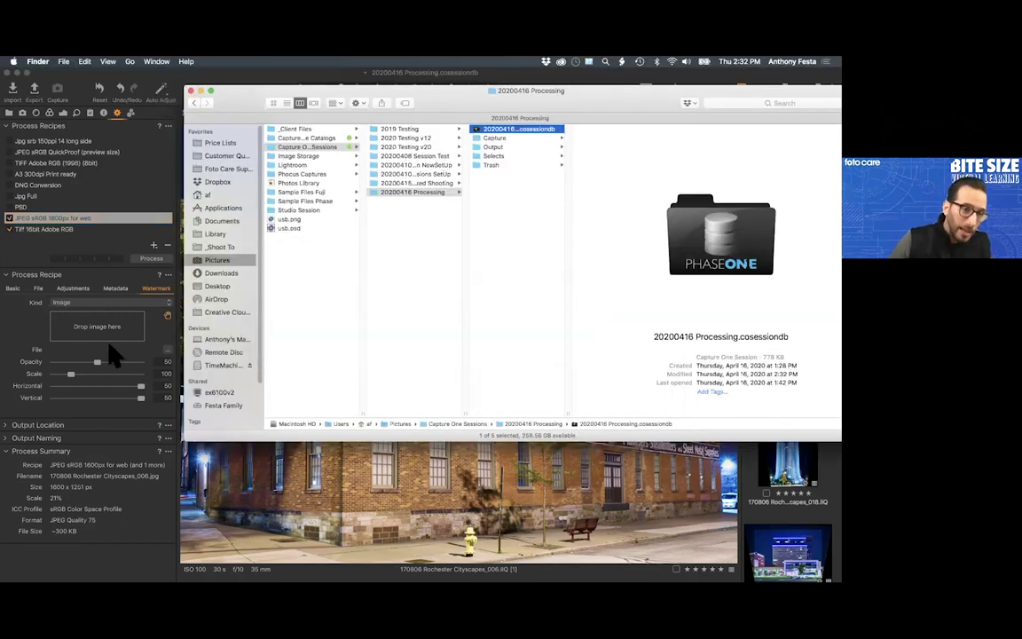
left_click(189, 90)
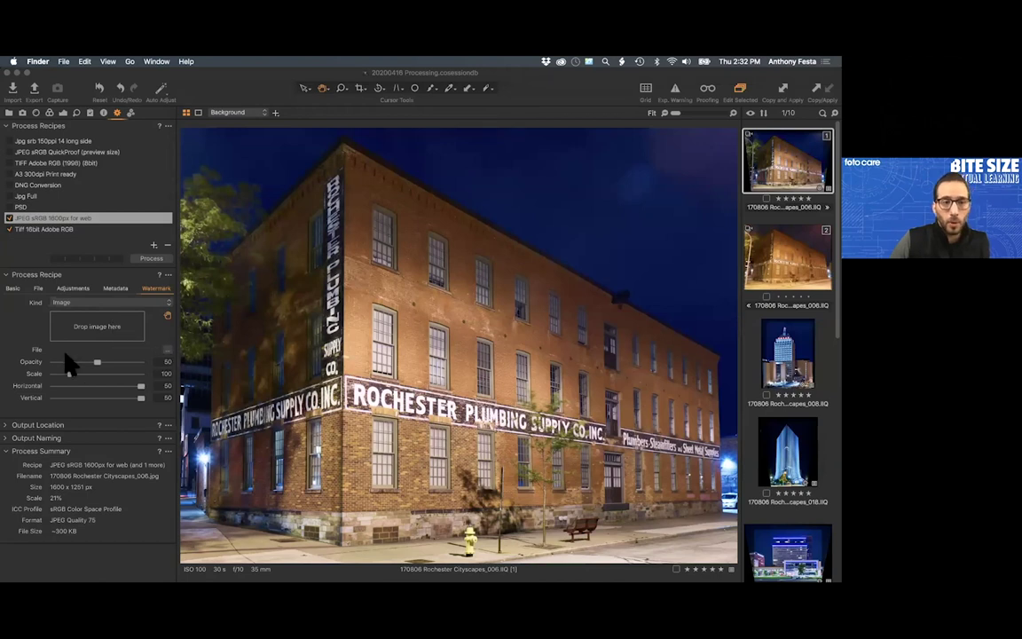
- Load the © APF web.png file as the web JPEG recipe's watermark image
left_click(167, 349)
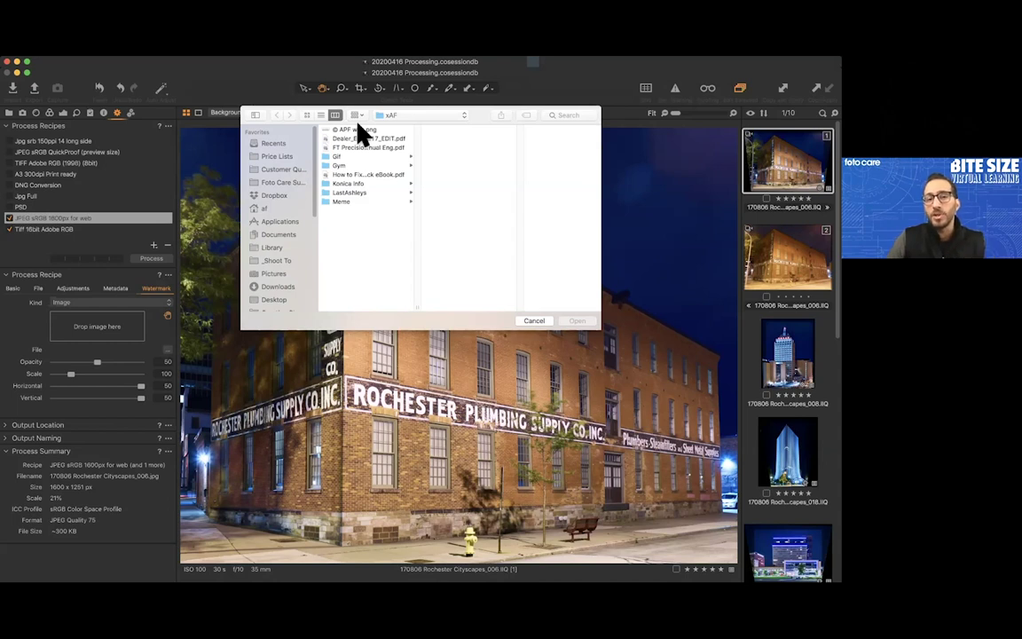
left_click(358, 129)
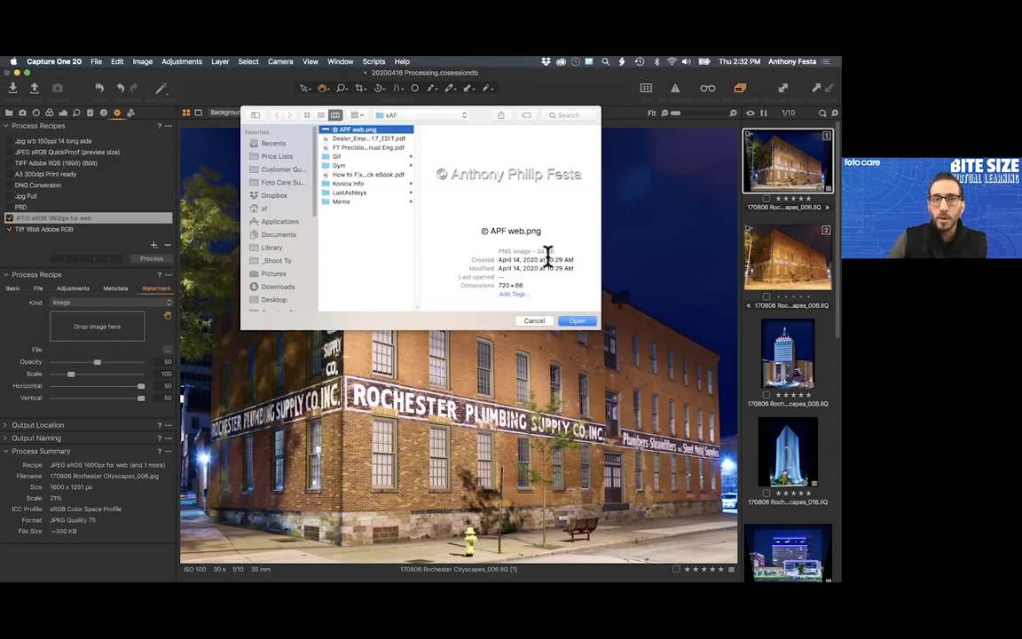
left_click(573, 323)
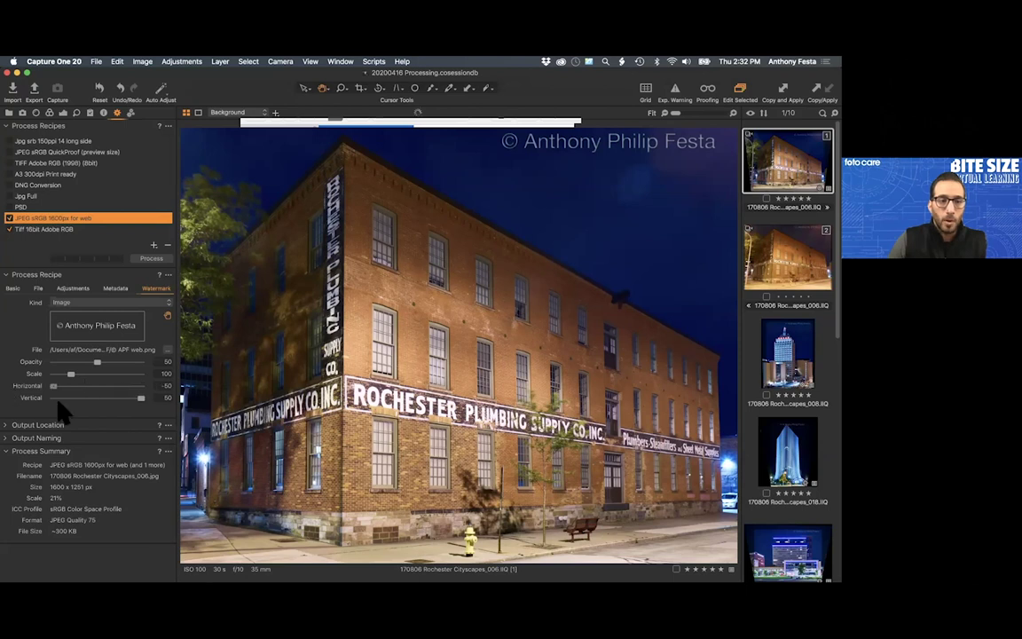
- Place the watermark in the photo's lower-right corner at about horizontal 55, vertical -49.8, with opacity 32 and scale 126
mouse_move(139, 386)
left_mouse_down()
mouse_move(53, 387)
mouse_move(31, 401)
mouse_move(140, 399)
left_mouse_up()
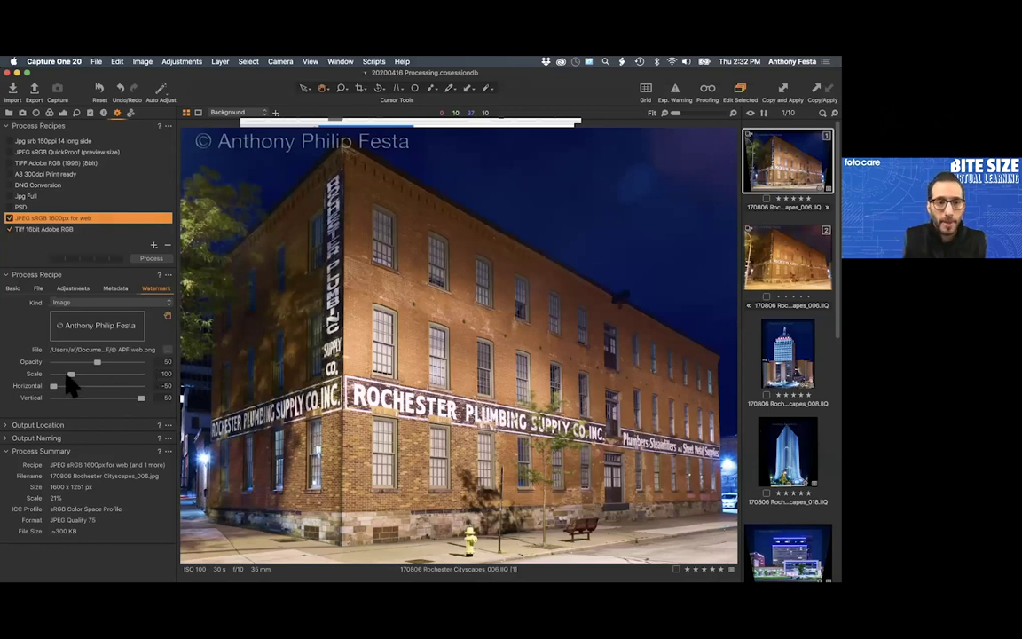
left_click_drag(50, 384, 27, 374)
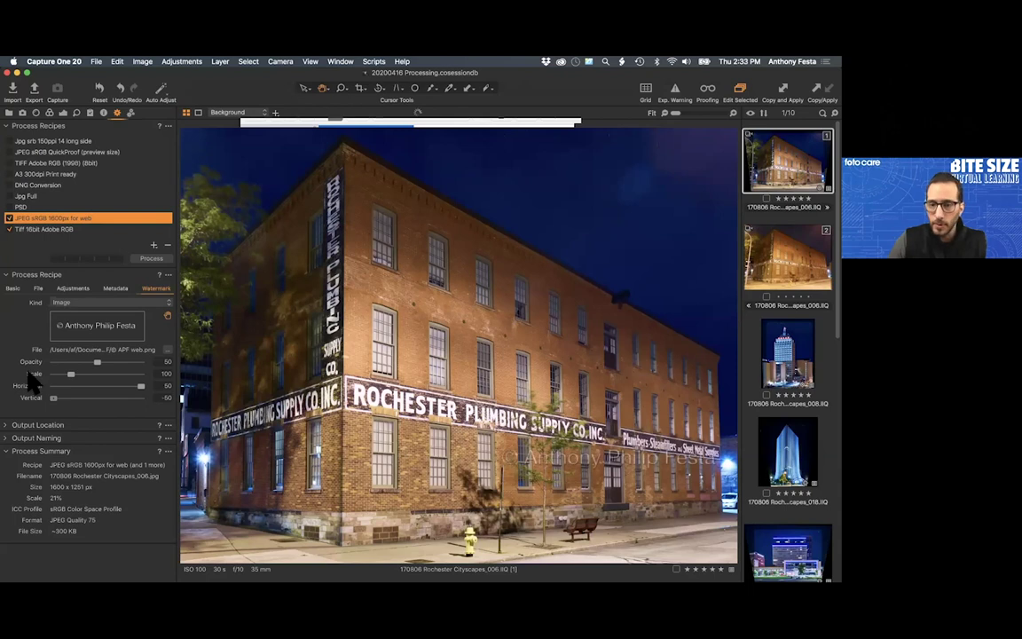
left_click_drag(592, 476, 675, 547)
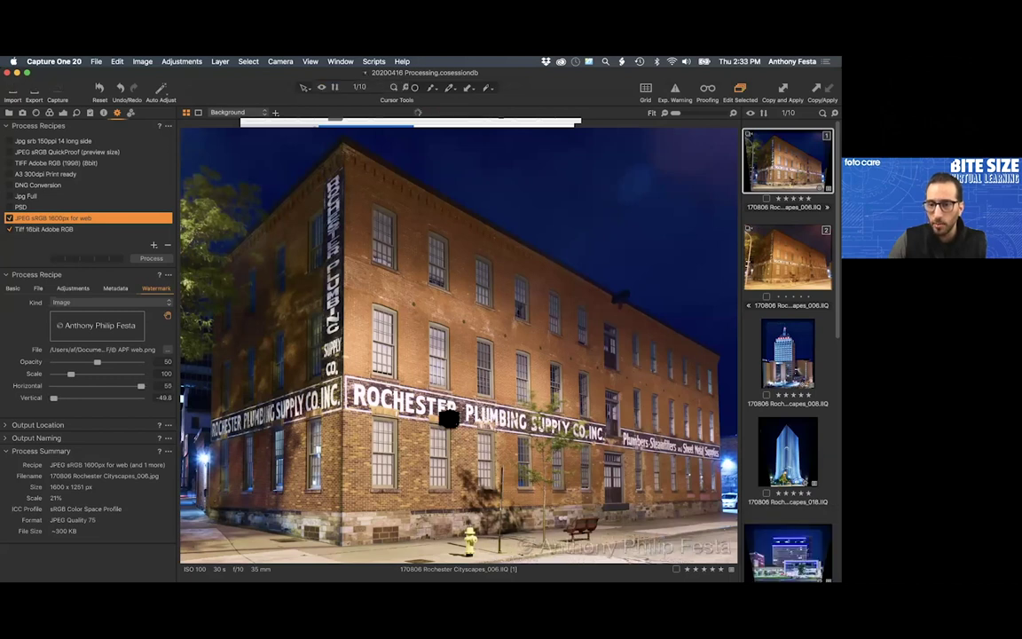
left_click_drag(98, 362, 76, 376)
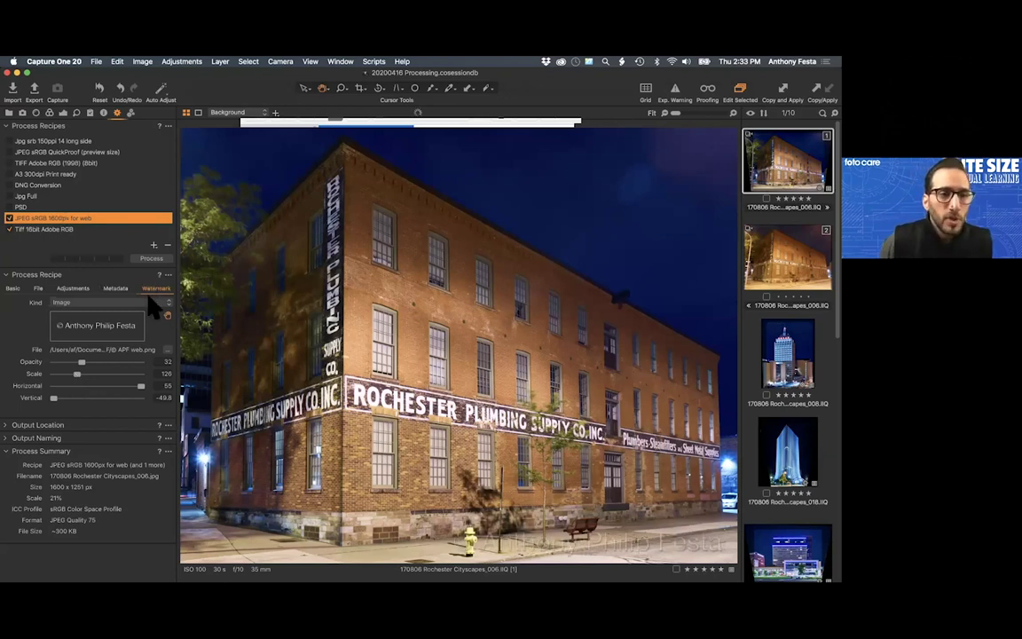
- Delete the existing PSD process recipe
left_click(14, 289)
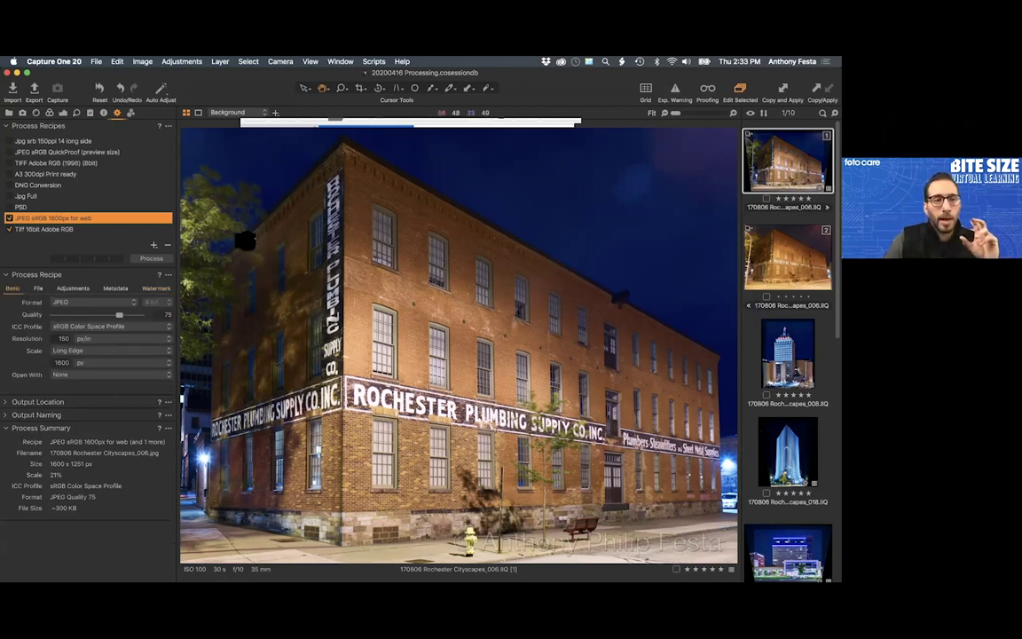
right_click(103, 211)
key("Escape")
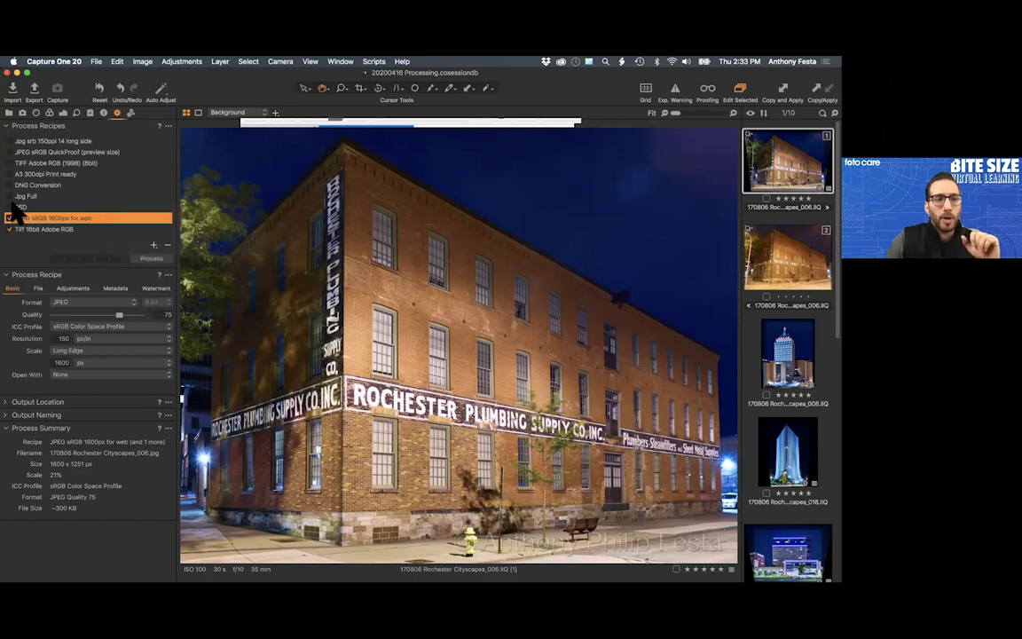
left_click(22, 205)
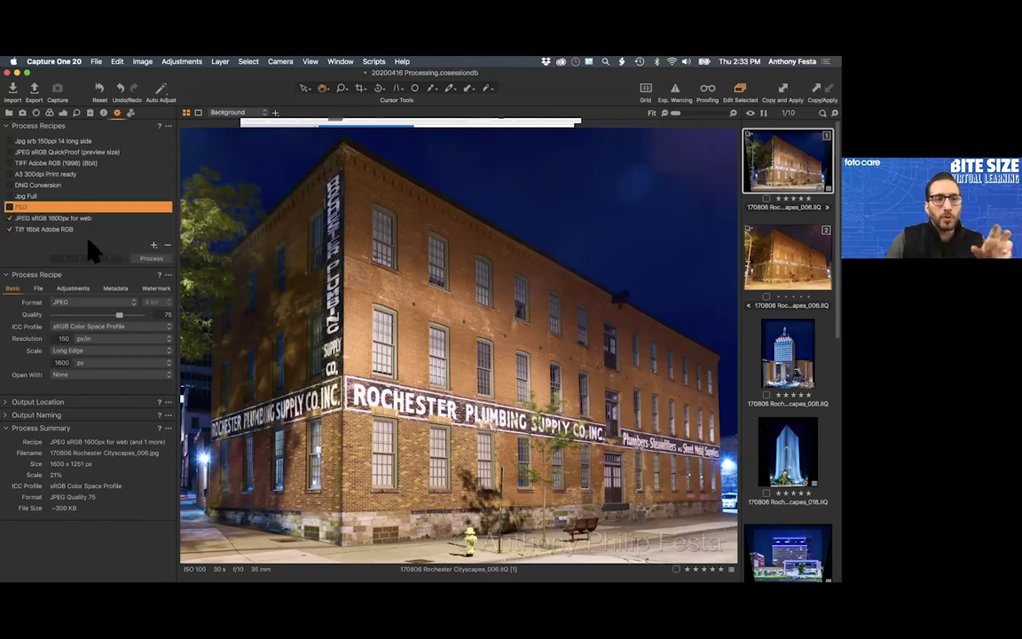
left_click(167, 245)
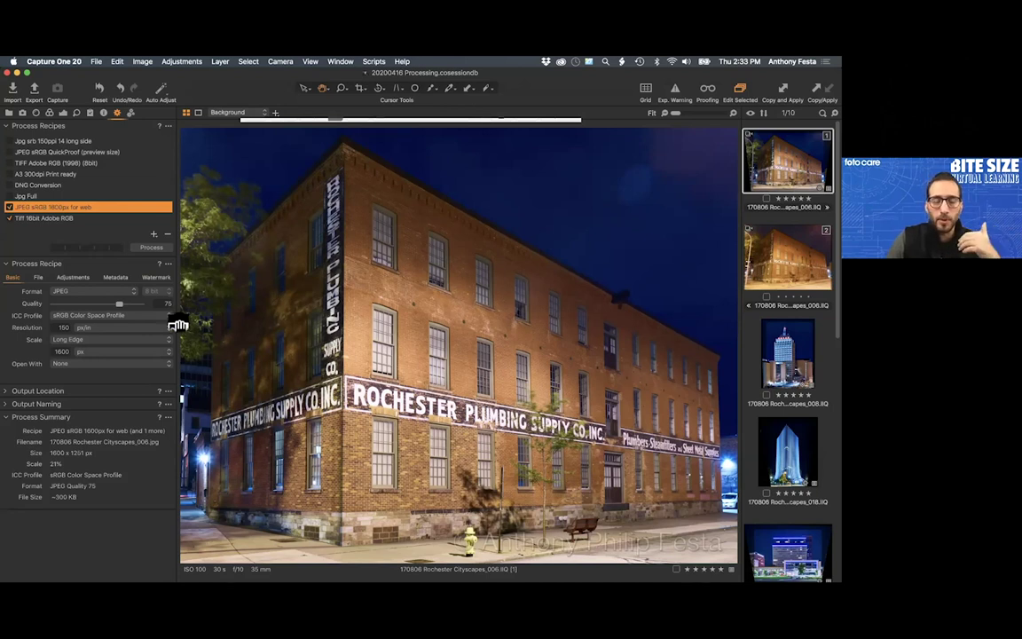
- Create a new process recipe named PSD and set its output format to PSD
left_click(153, 235)
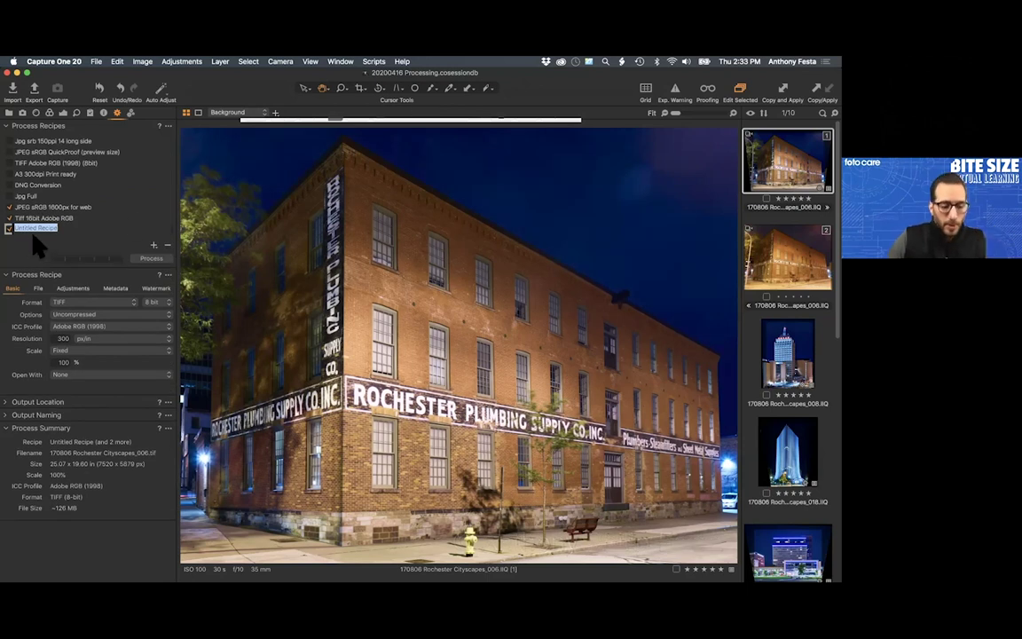
type("PSD")
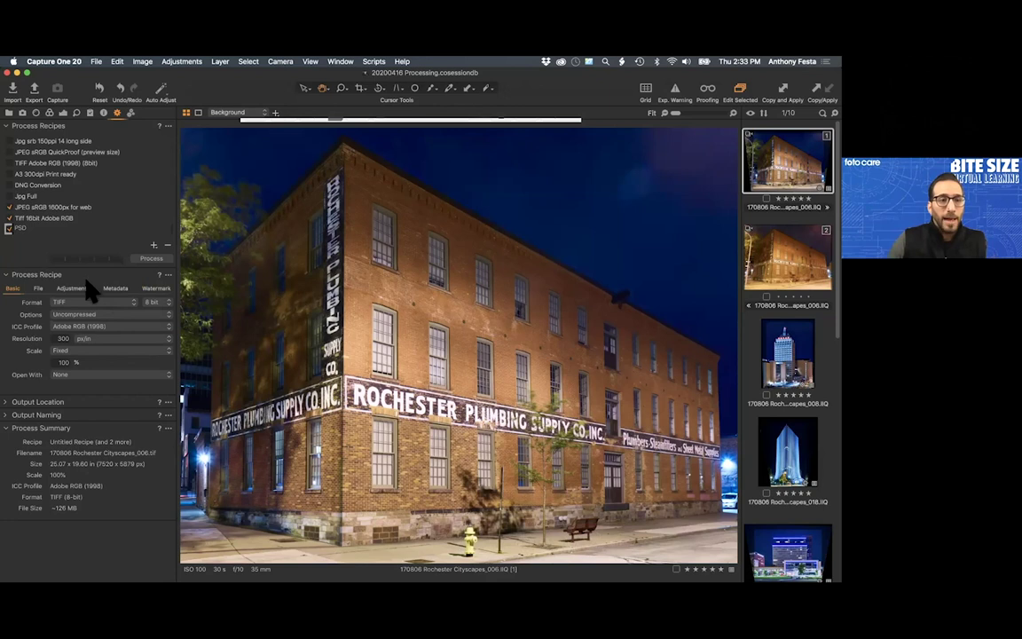
key("Return")
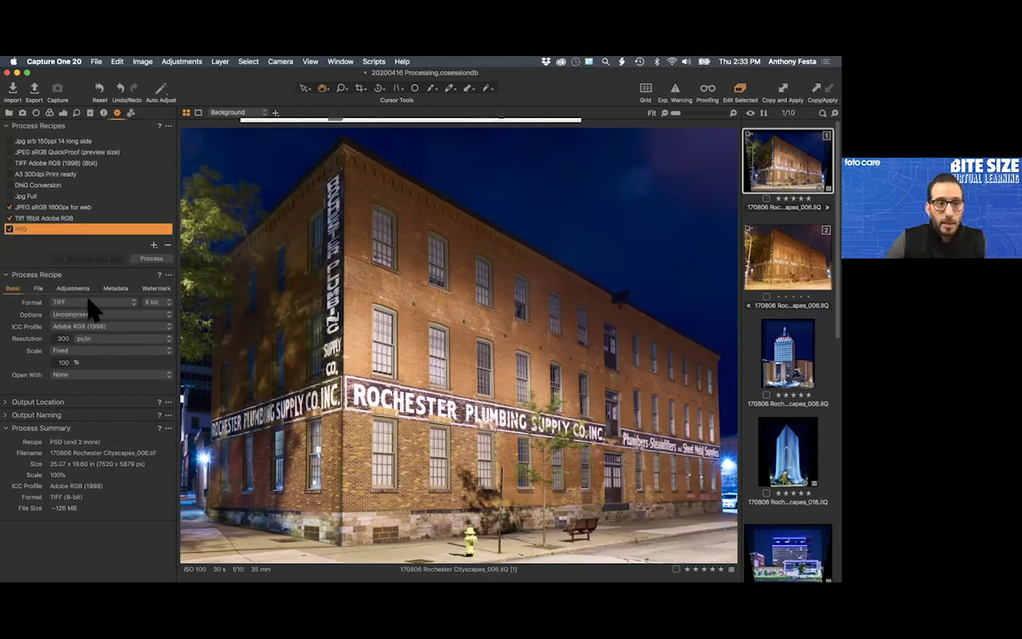
left_click(93, 303)
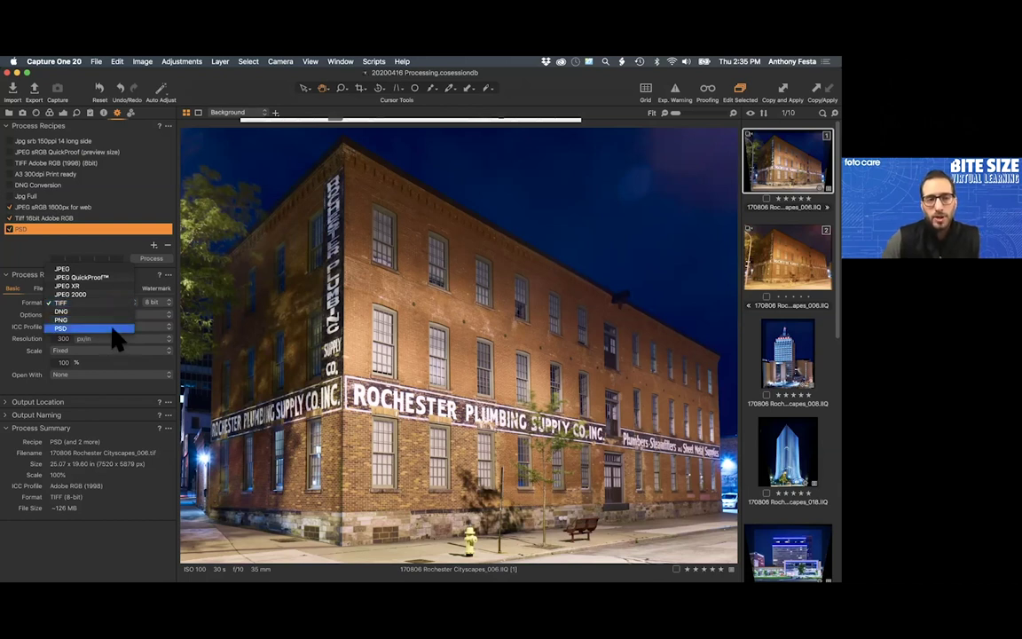
left_click(113, 330)
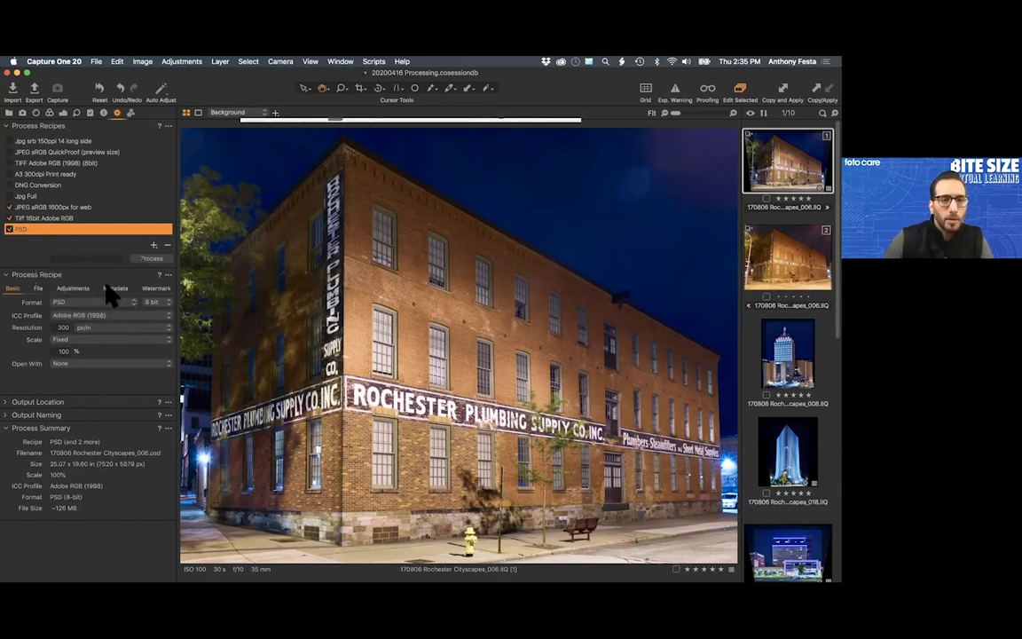
- Choose 8 bit depth and the Adobe RGB (1998) ICC profile for the PSD recipe
left_click(158, 304)
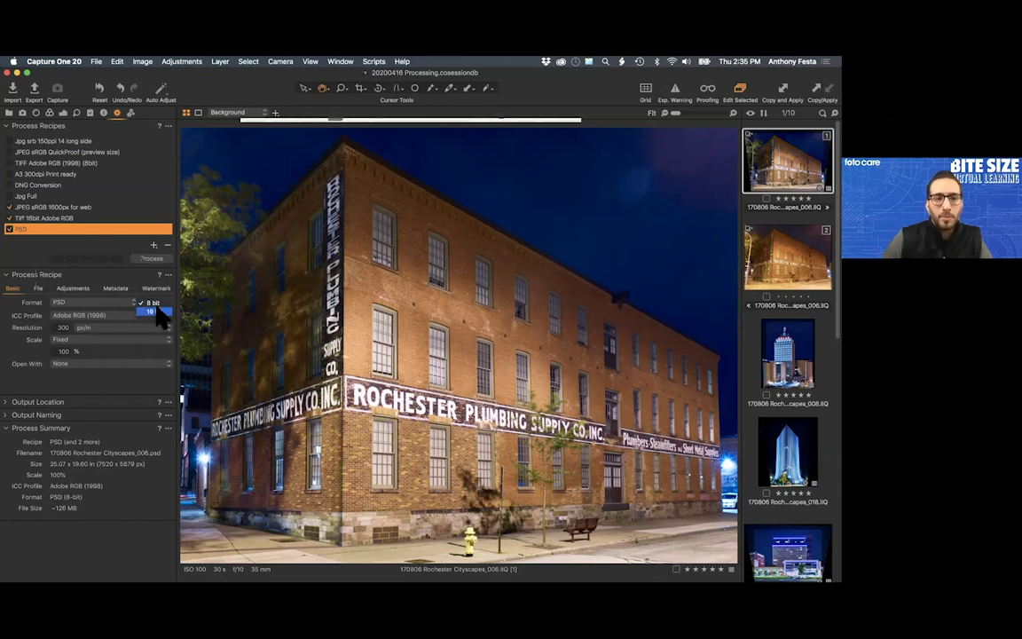
left_click(100, 315)
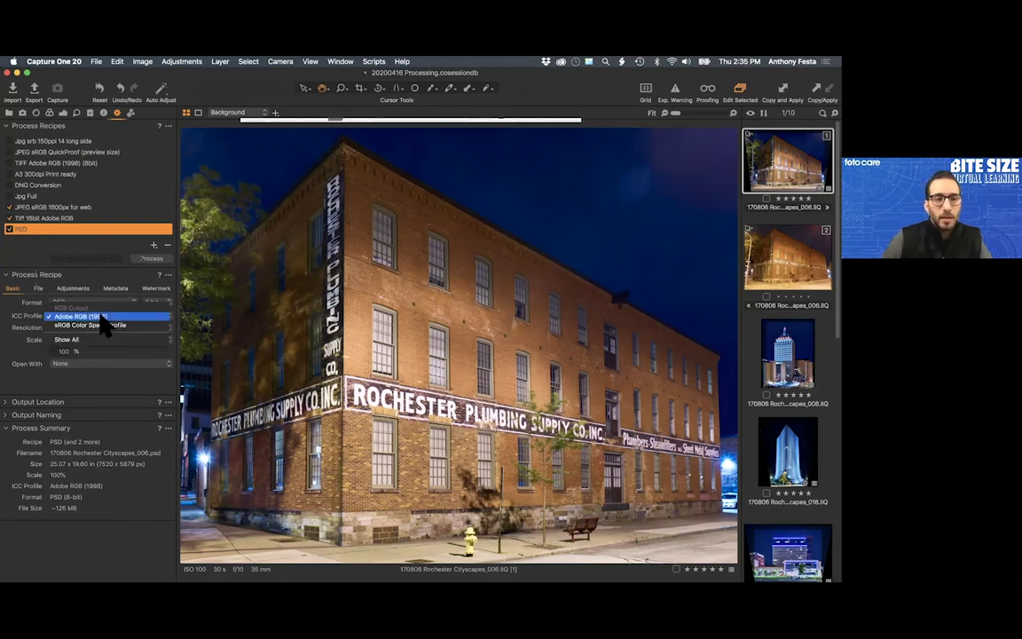
left_click(100, 317)
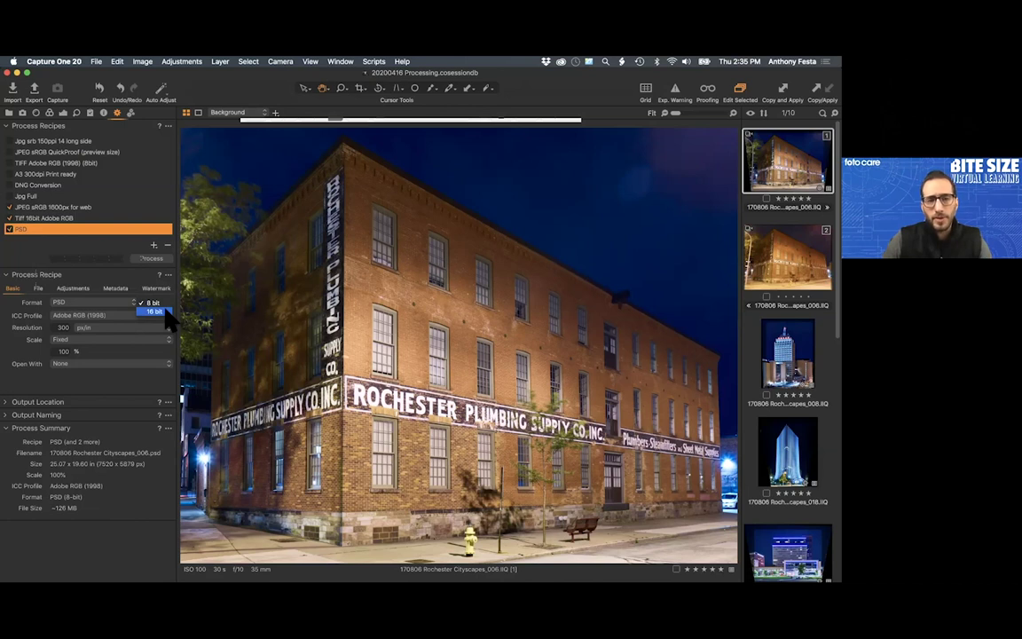
left_click(153, 302)
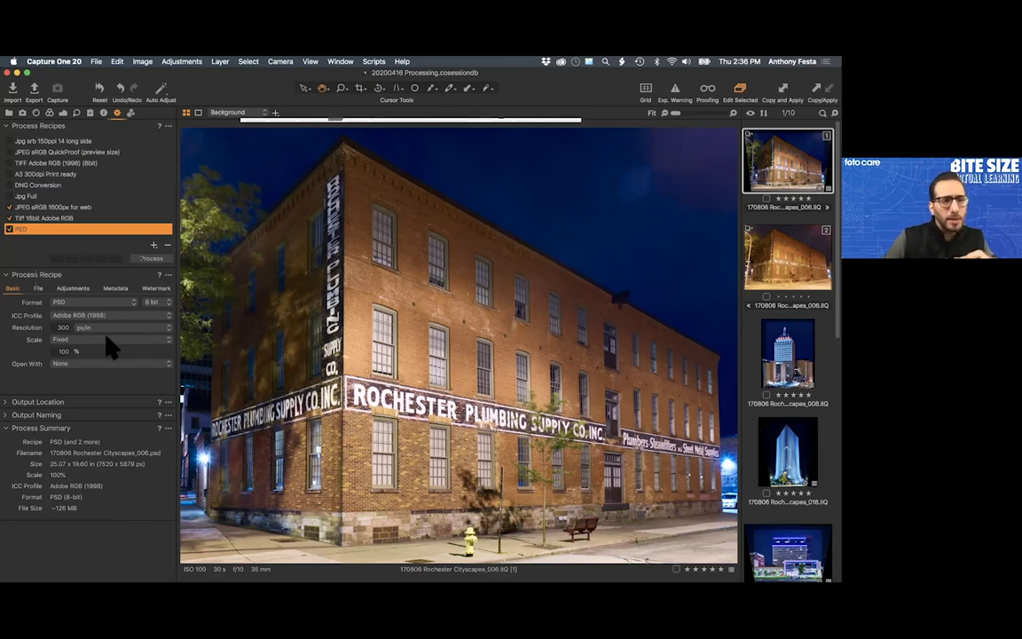
- Enter PSD/ as the PSD recipe's output sub folder
left_click(38, 288)
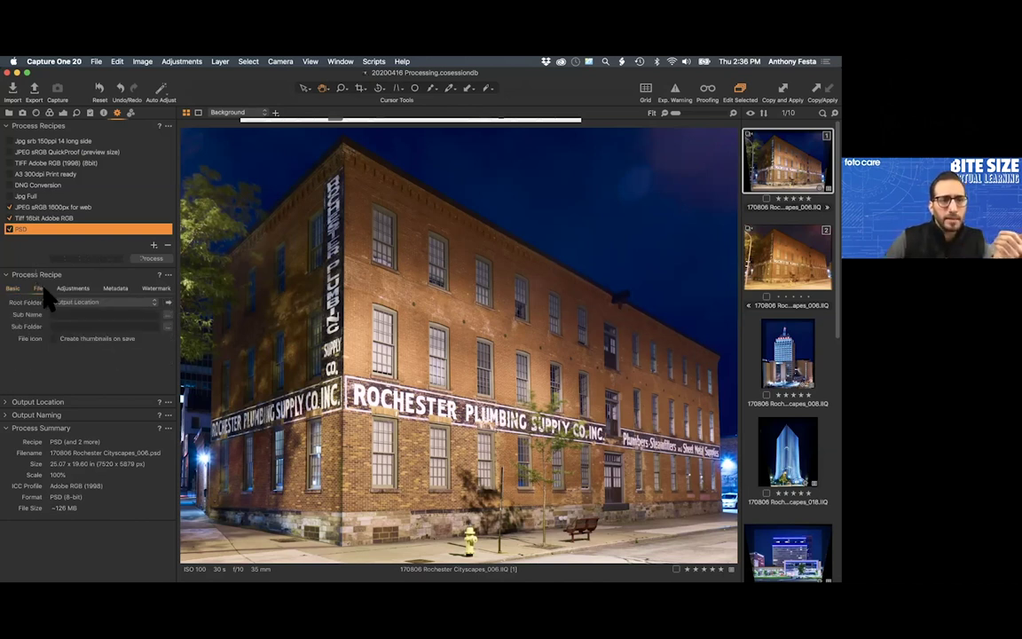
left_click(61, 327)
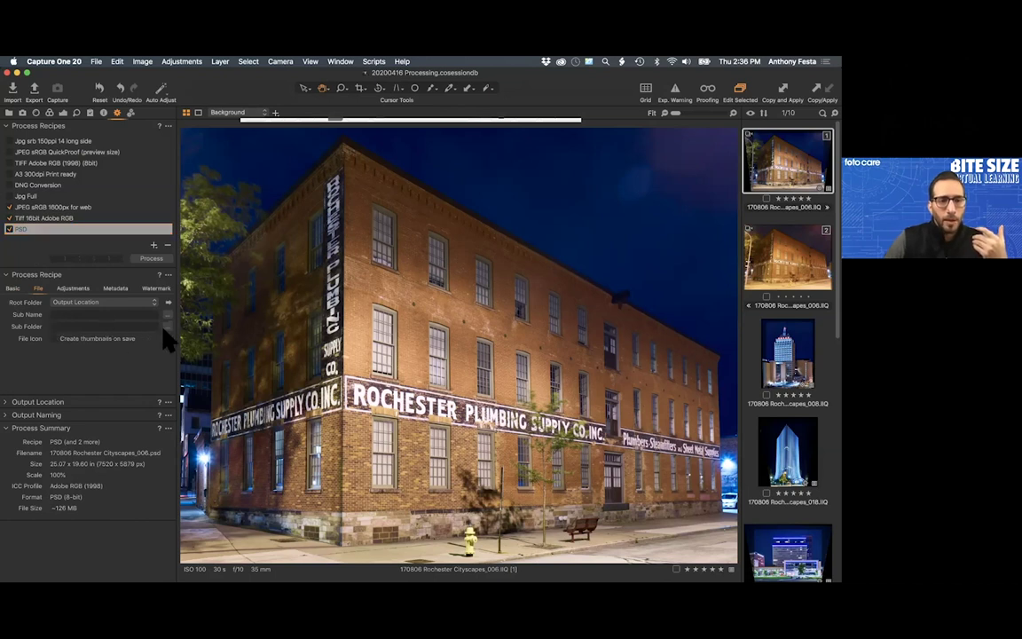
type("PSD")
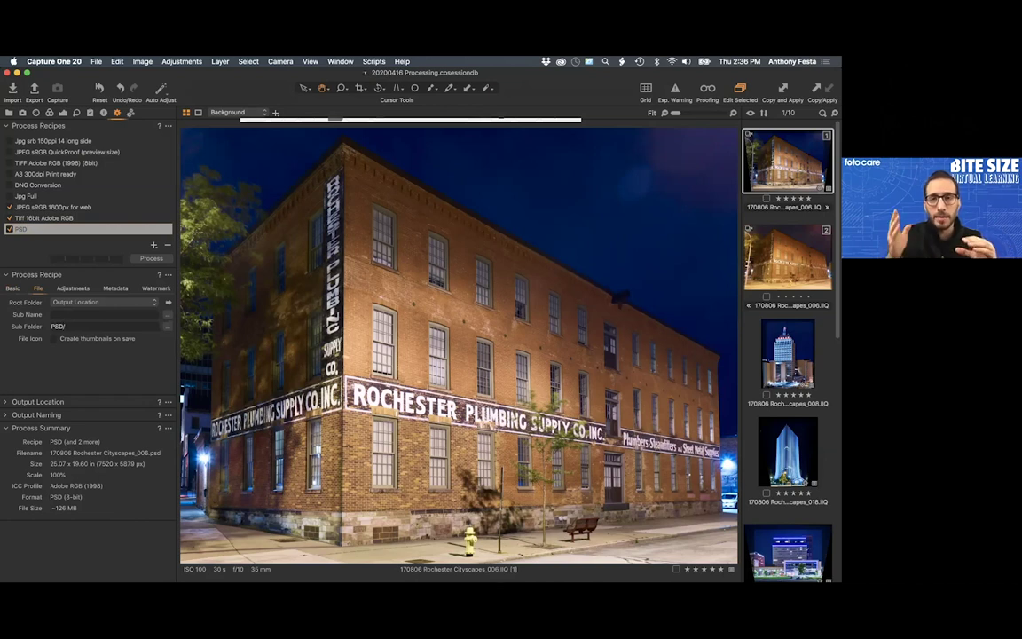
- Extend the PSD recipe's sub folder path with the Collection Name and Rating tokens, separated by a slash
left_click(168, 326)
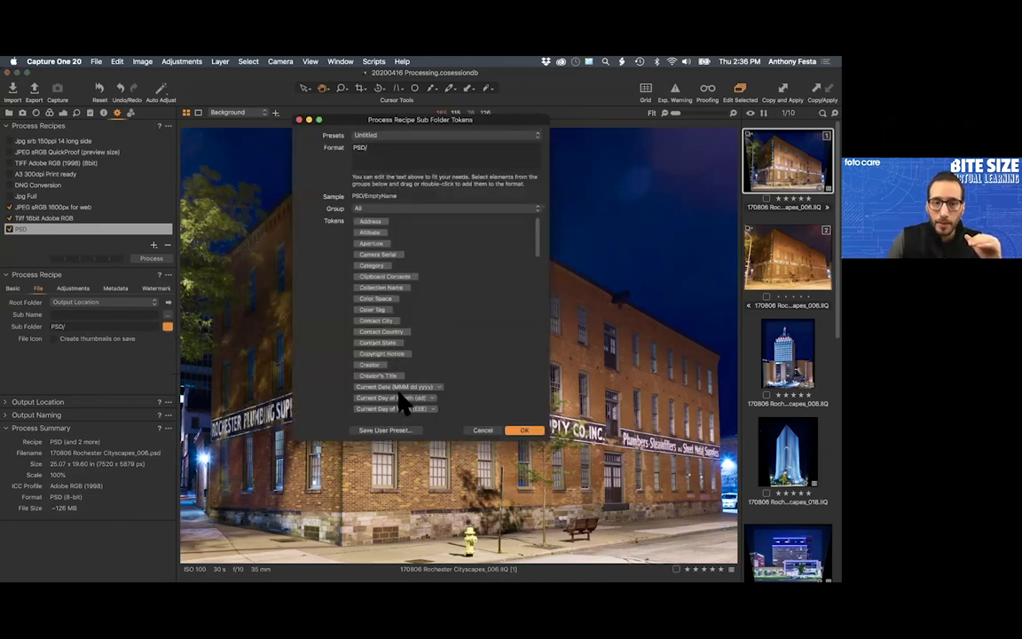
scroll(401, 399, "down", 2)
left_click_drag(381, 270, 404, 151)
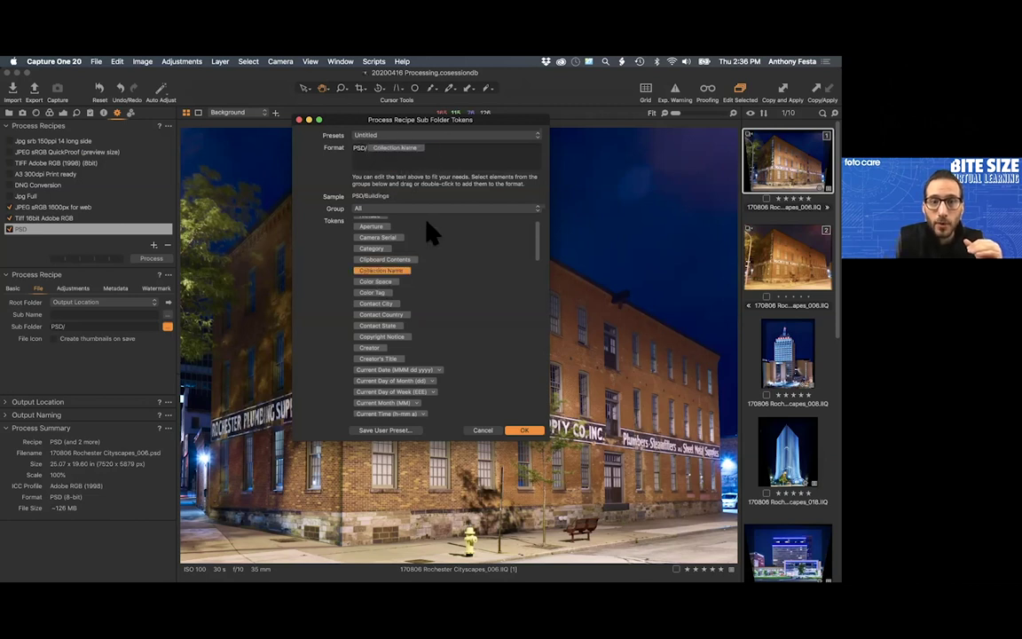
left_click(436, 148)
type("/")
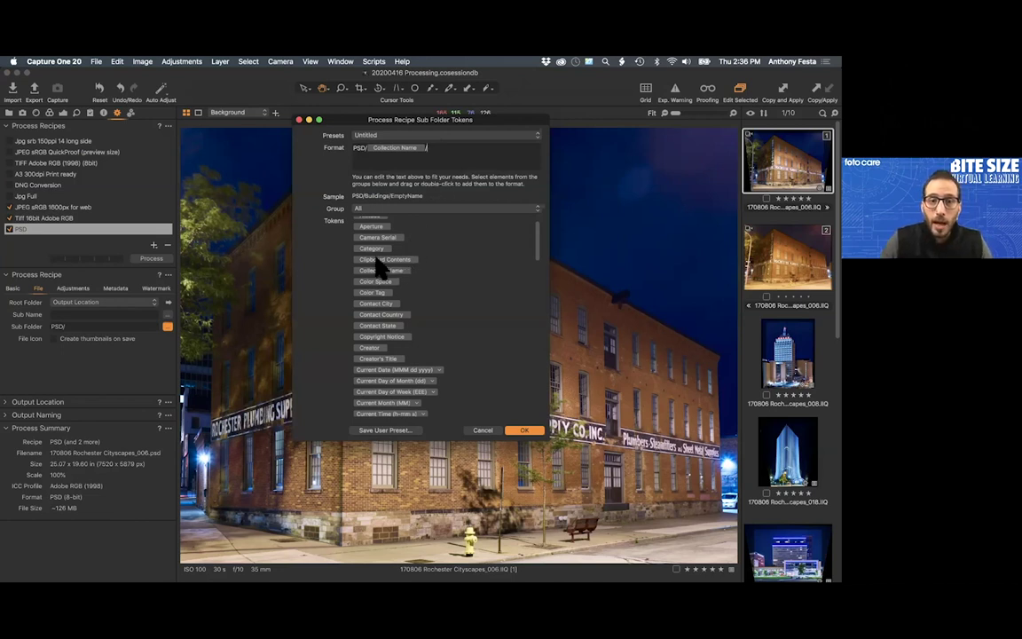
scroll(381, 323, "down", 3)
scroll(379, 312, "down", 5)
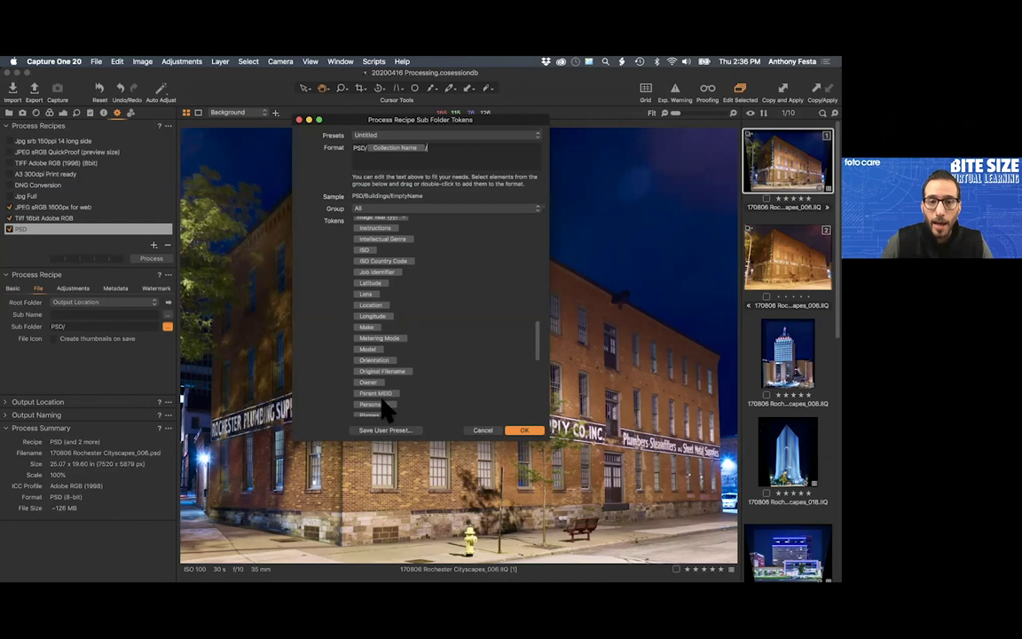
scroll(381, 399, "down", 3)
left_click_drag(375, 392, 441, 147)
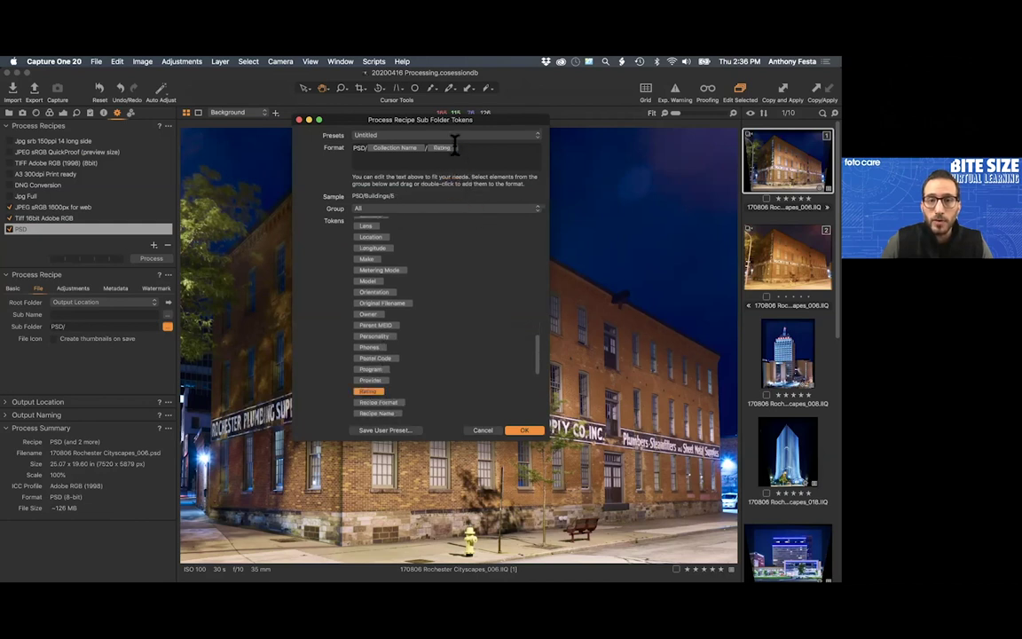
left_click(524, 430)
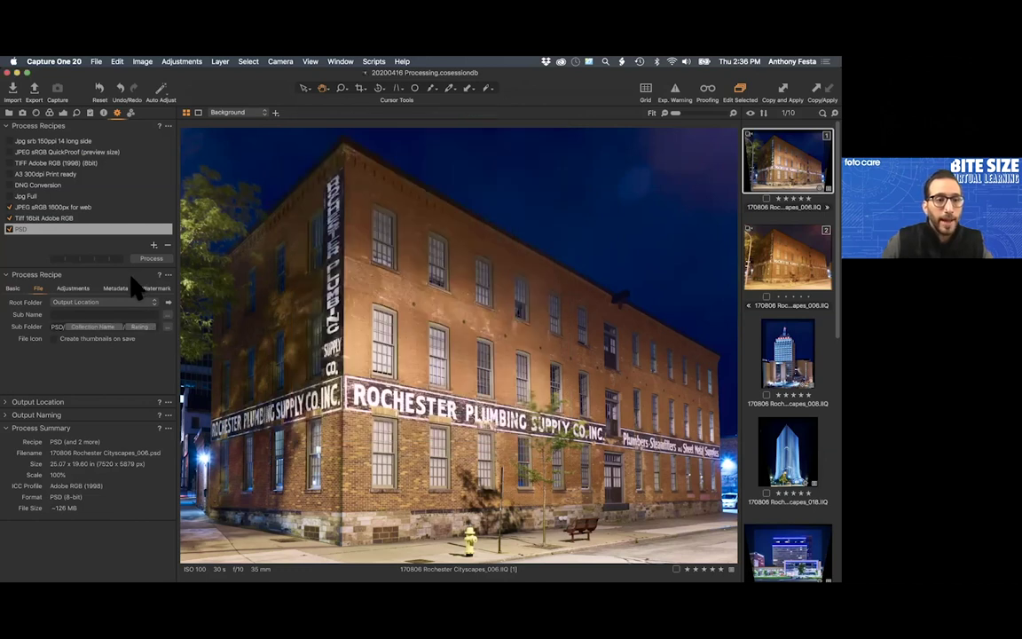
- Set the PSD recipe's crop option to Crop to path (PSD) and include Annotations (as a Layer) in its metadata output
left_click(67, 289)
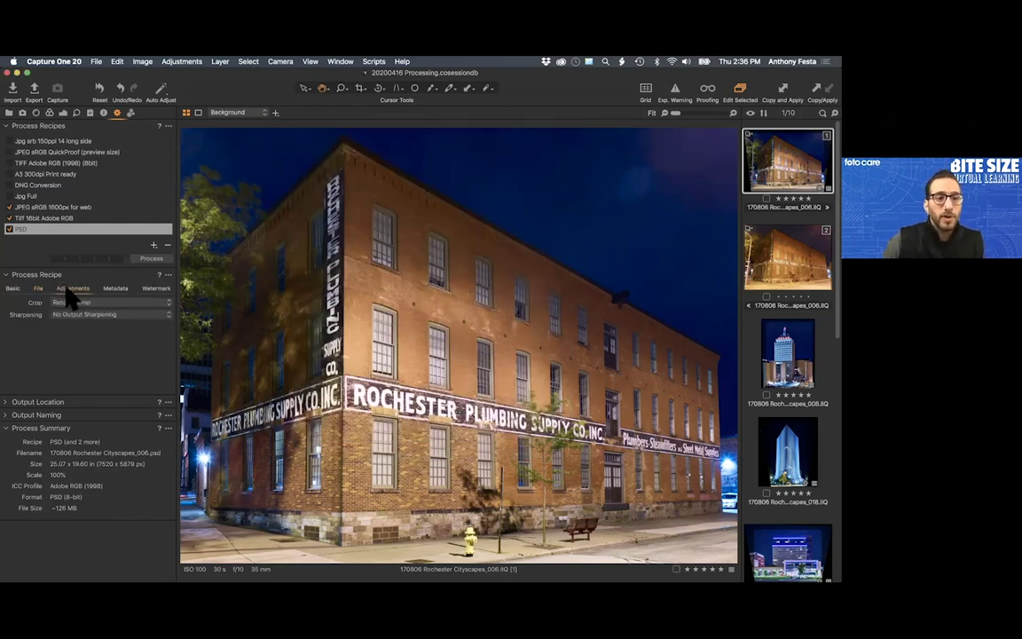
left_click(115, 288)
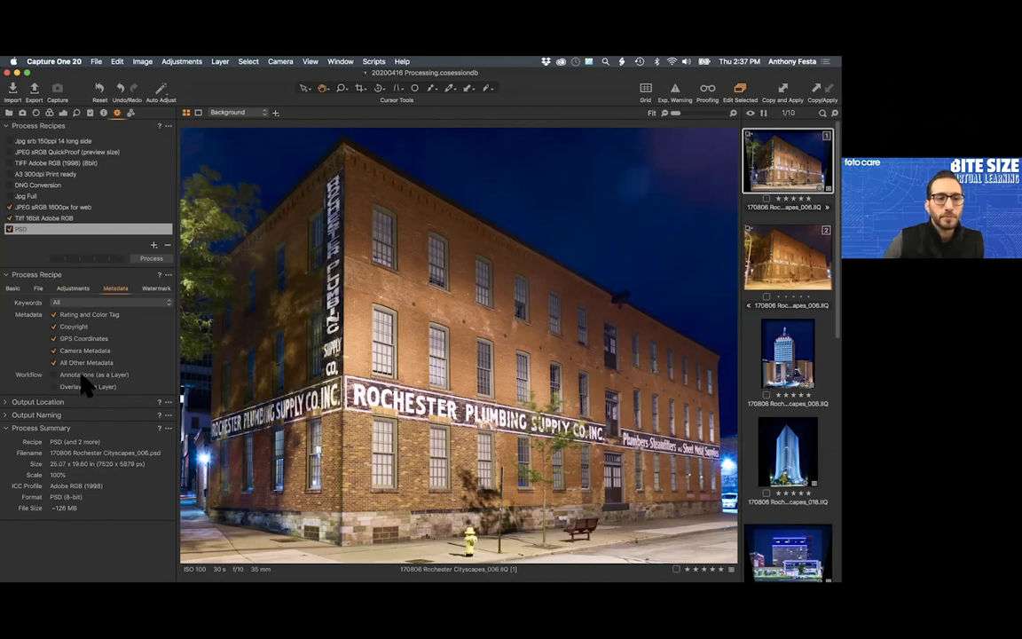
left_click(73, 288)
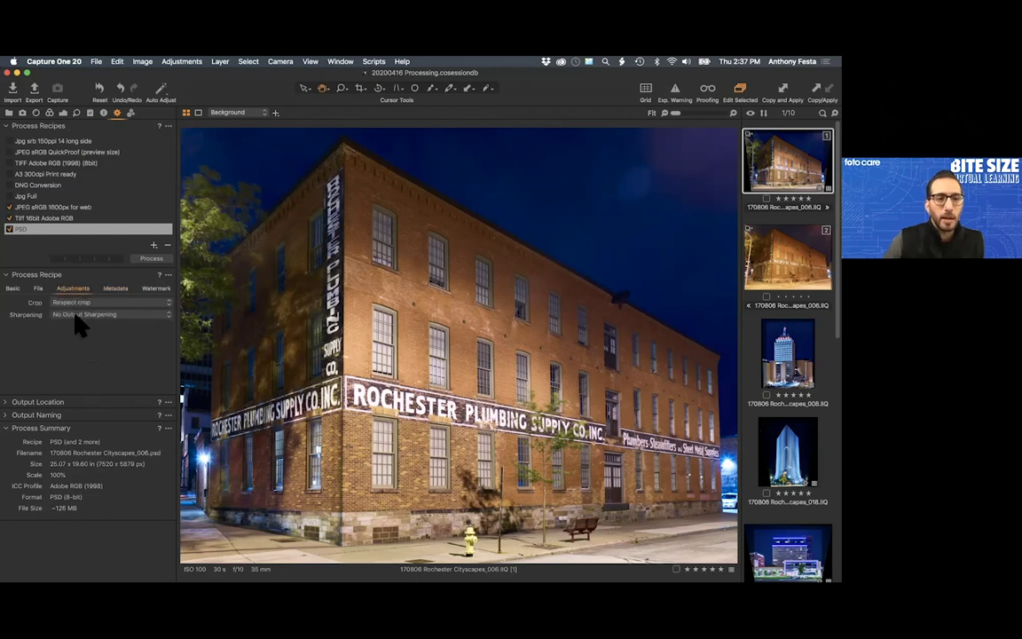
left_click(77, 302)
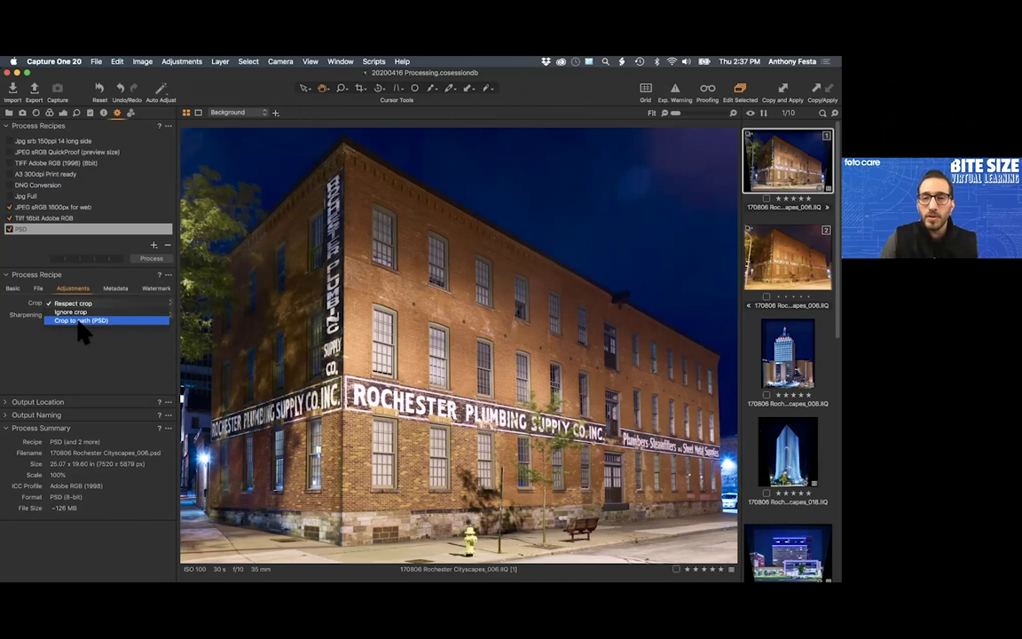
left_click(79, 322)
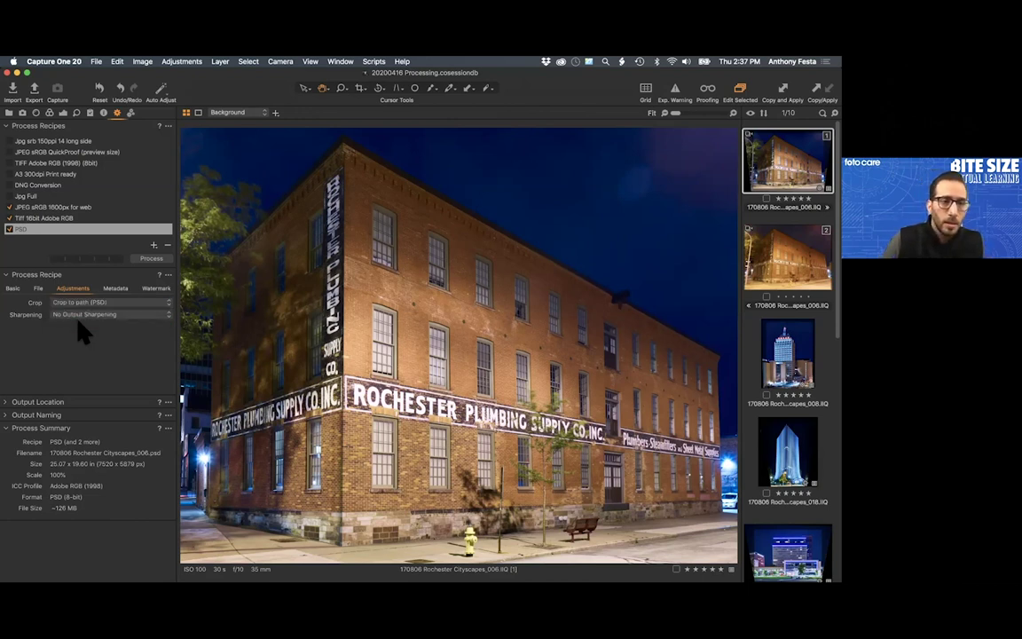
left_click(115, 289)
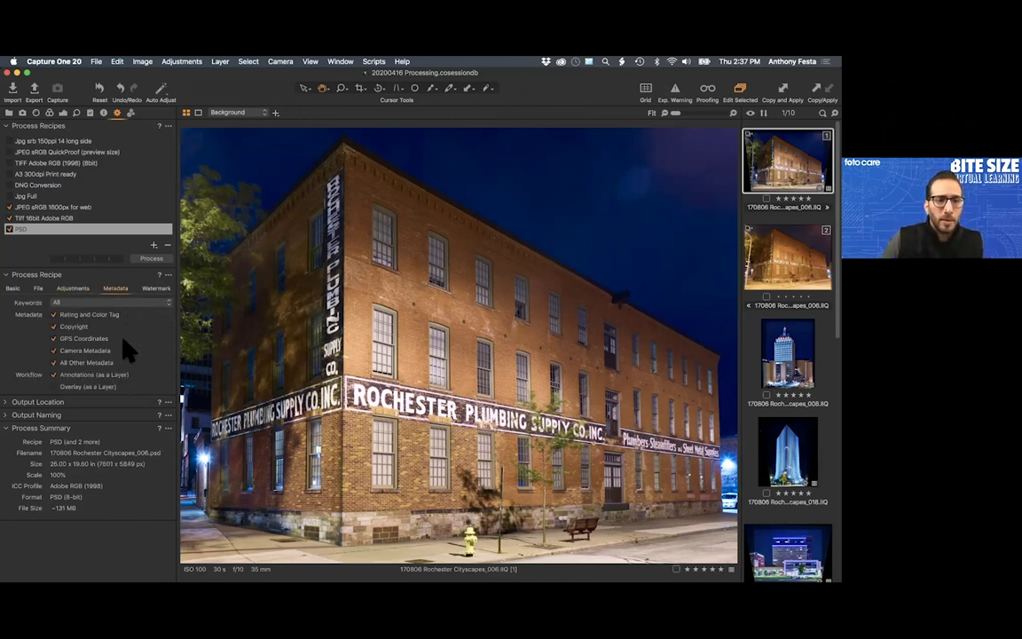
- Give the PSD recipe an Image (as a Layer) watermark using the file © APF web.png
left_click(156, 288)
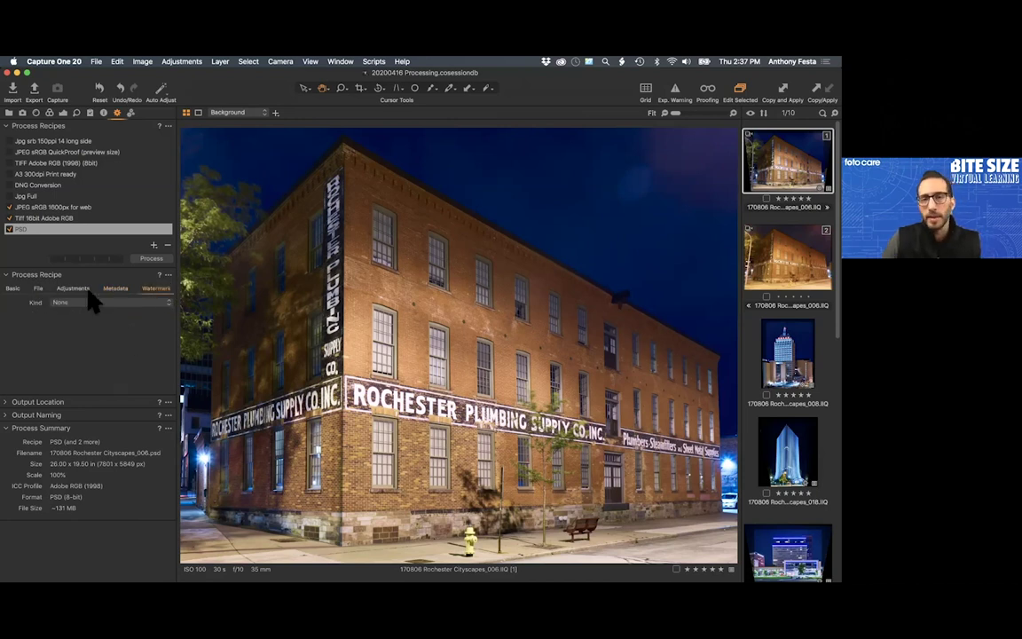
left_click(148, 302)
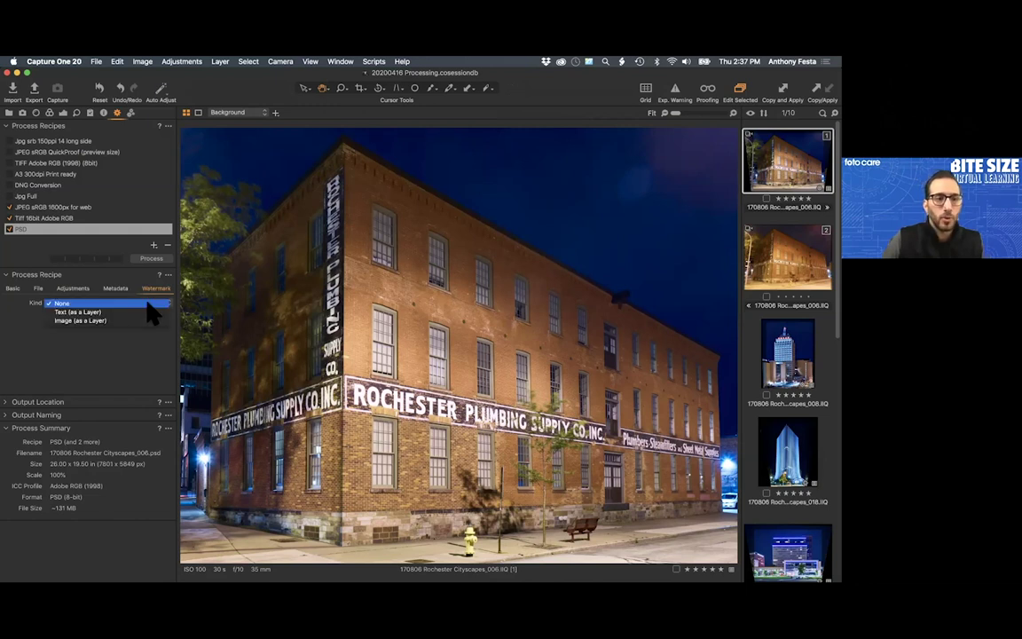
left_click(147, 320)
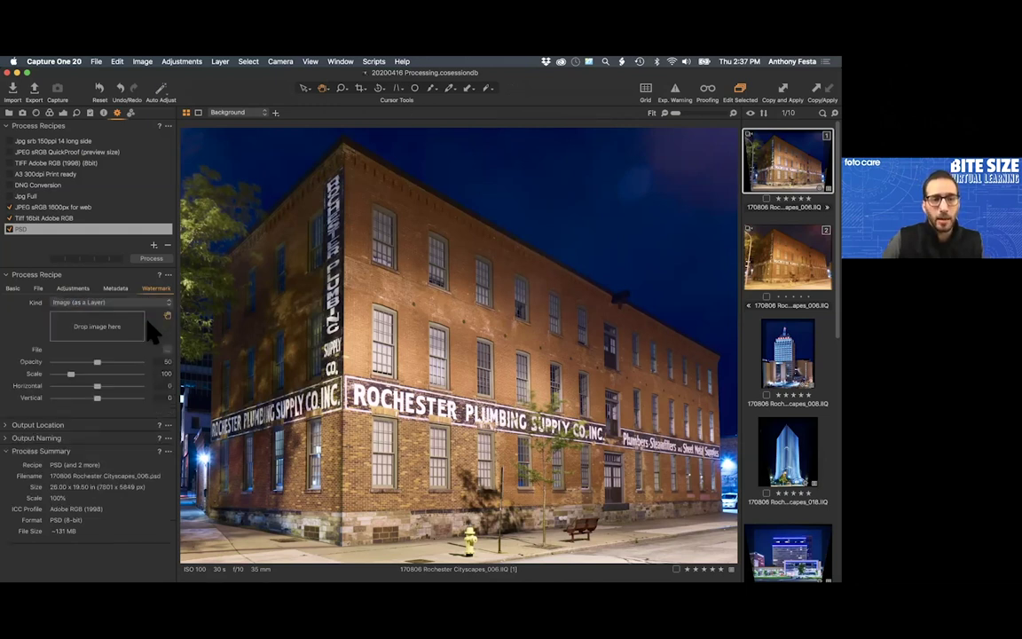
left_click(167, 348)
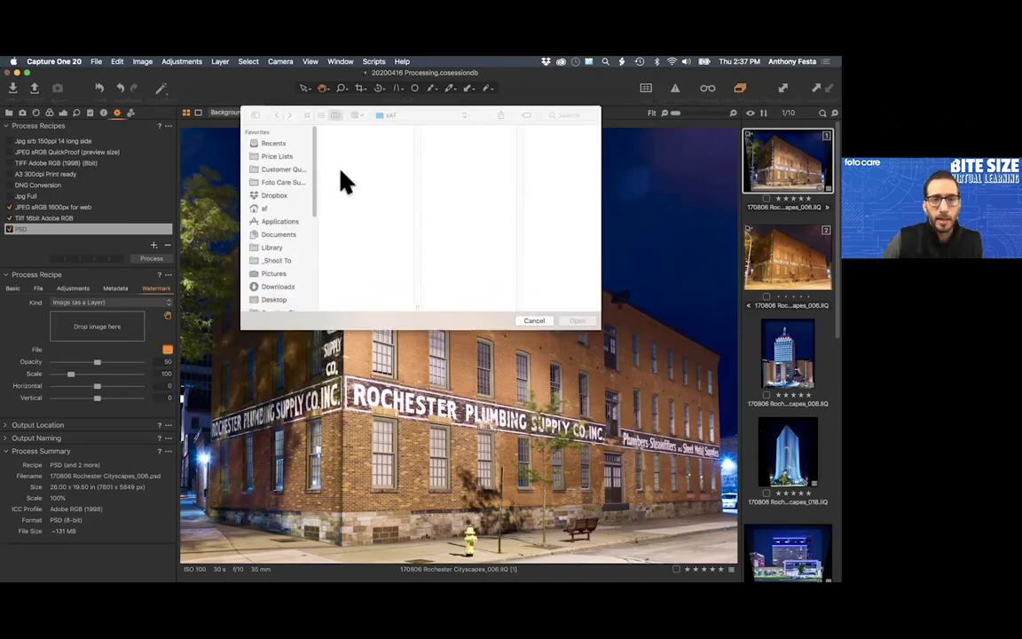
left_click(381, 129)
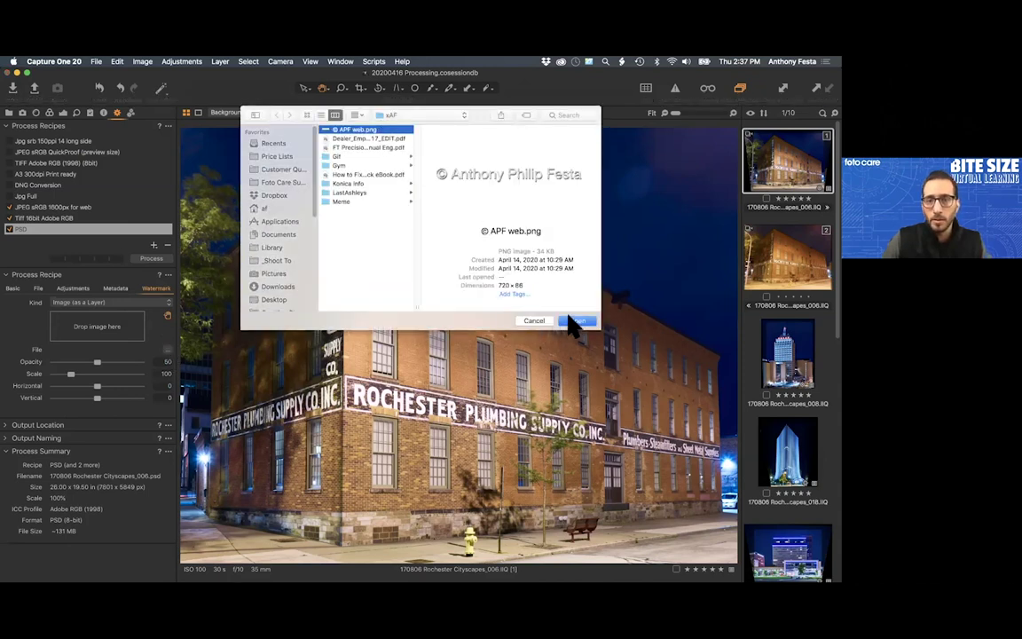
left_click(573, 321)
- Scale the PSD recipe's watermark to 190 and move it to the photo's lower right, at about 51.6 horizontal and -48.1 vertical
left_click_drag(98, 399, 140, 397)
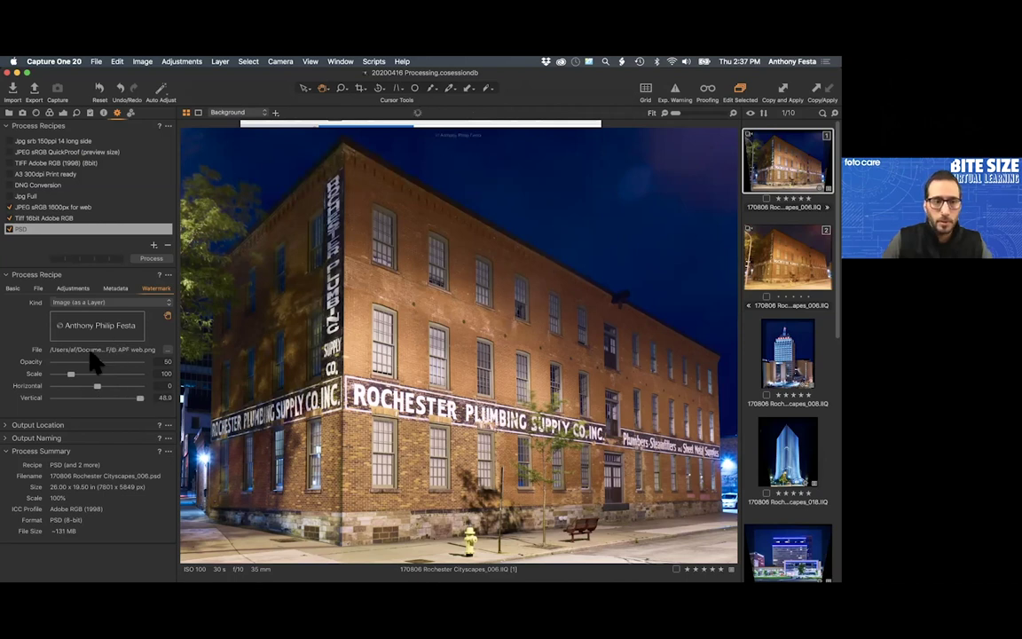
left_click_drag(76, 373, 92, 375)
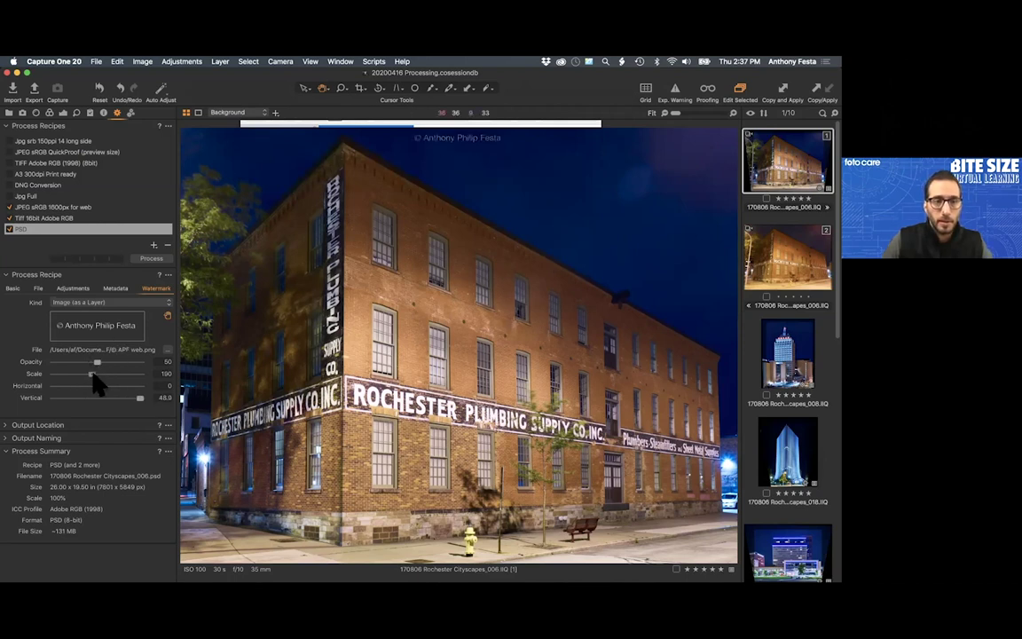
left_click_drag(441, 126, 463, 216)
left_click_drag(518, 264, 674, 502)
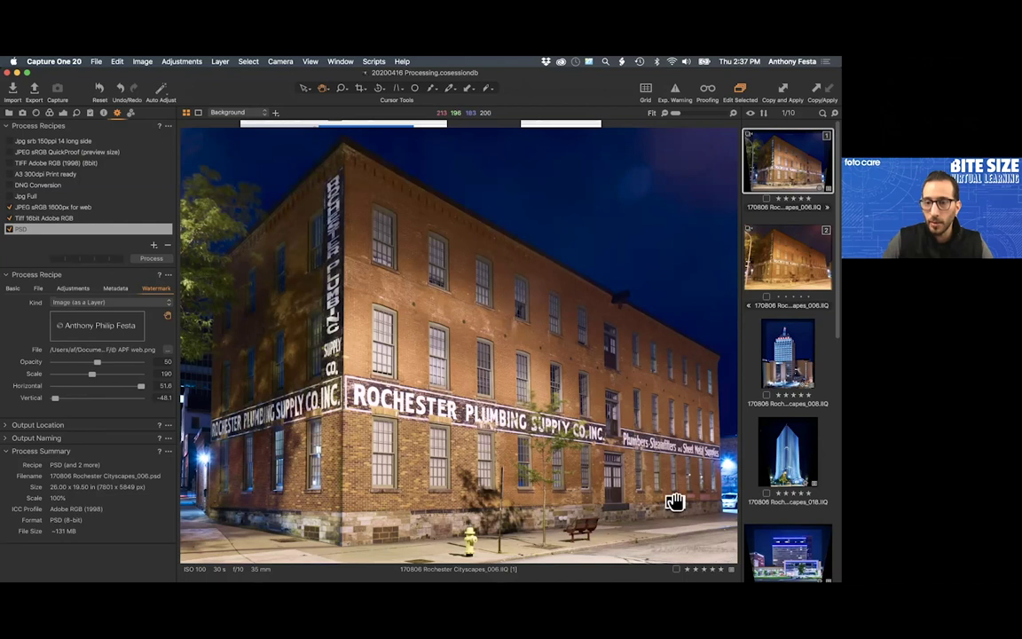
- Set the Tiff 16bit Adobe RGB recipe's output sub folder to Tiff/ plus the Collection Name token and a slash
left_click(15, 217)
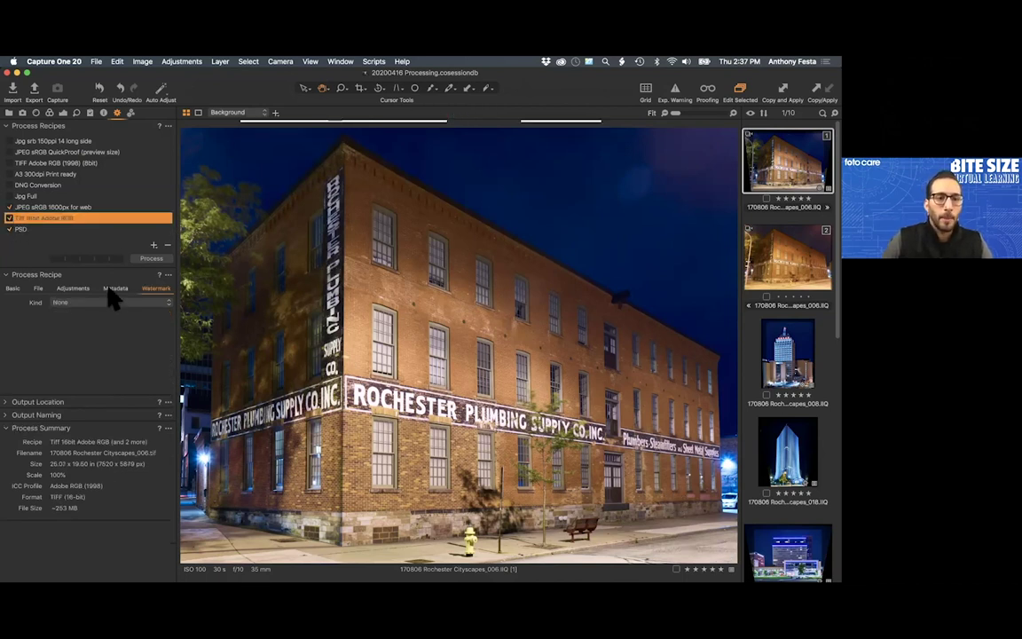
left_click(39, 288)
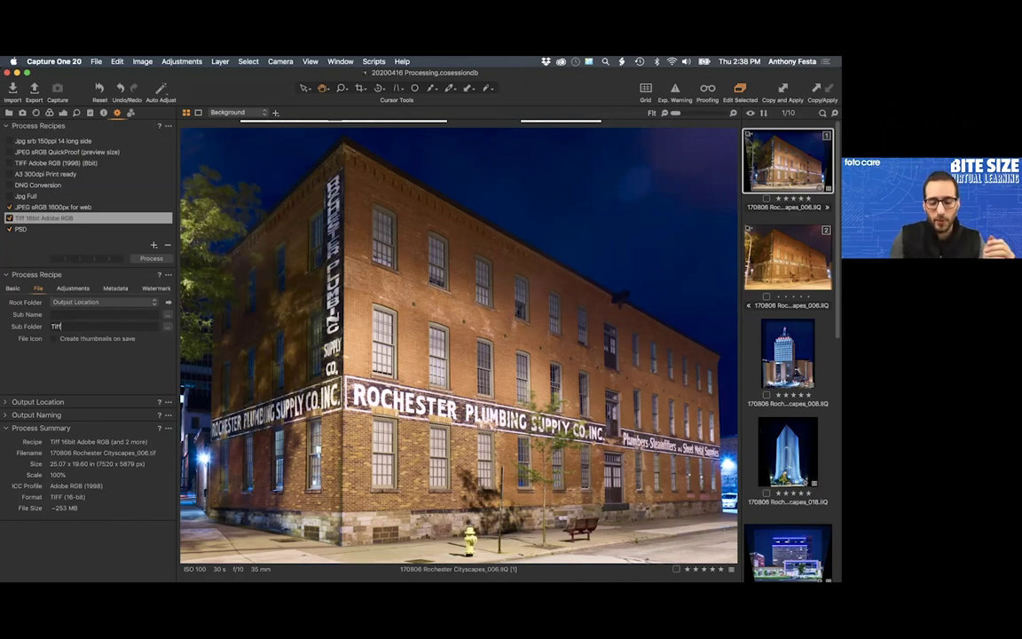
left_click(167, 327)
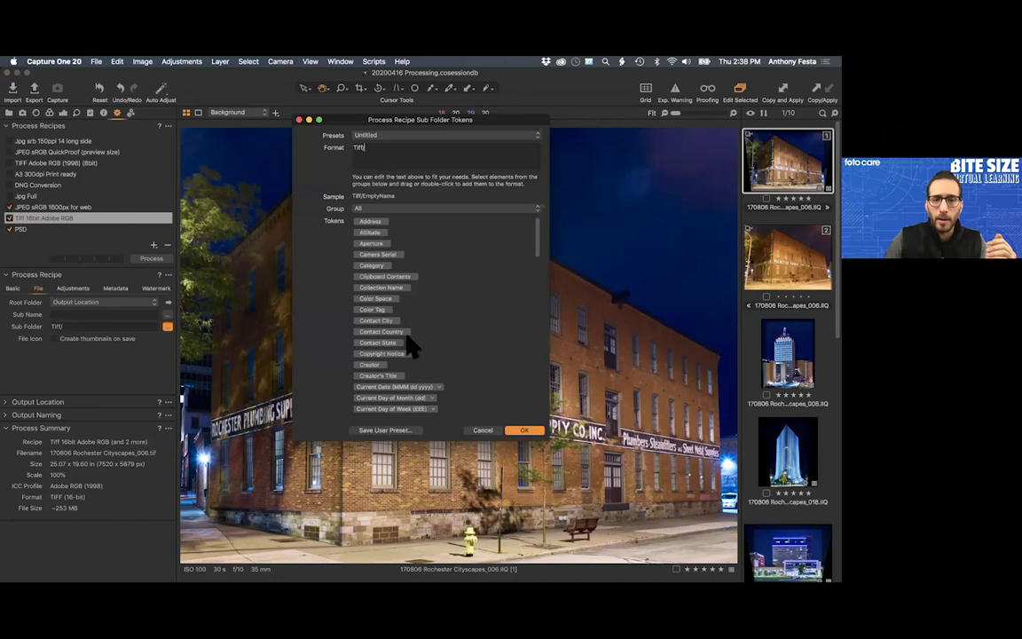
scroll(406, 338, "down", 5)
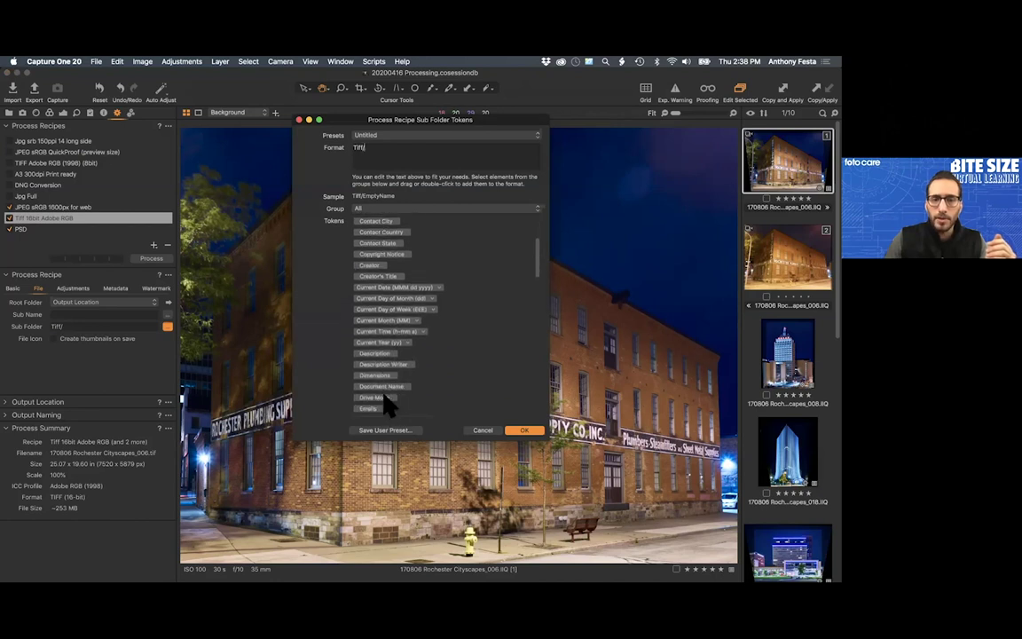
scroll(391, 401, "down", 2)
scroll(400, 404, "up", 6)
scroll(399, 403, "down", 1)
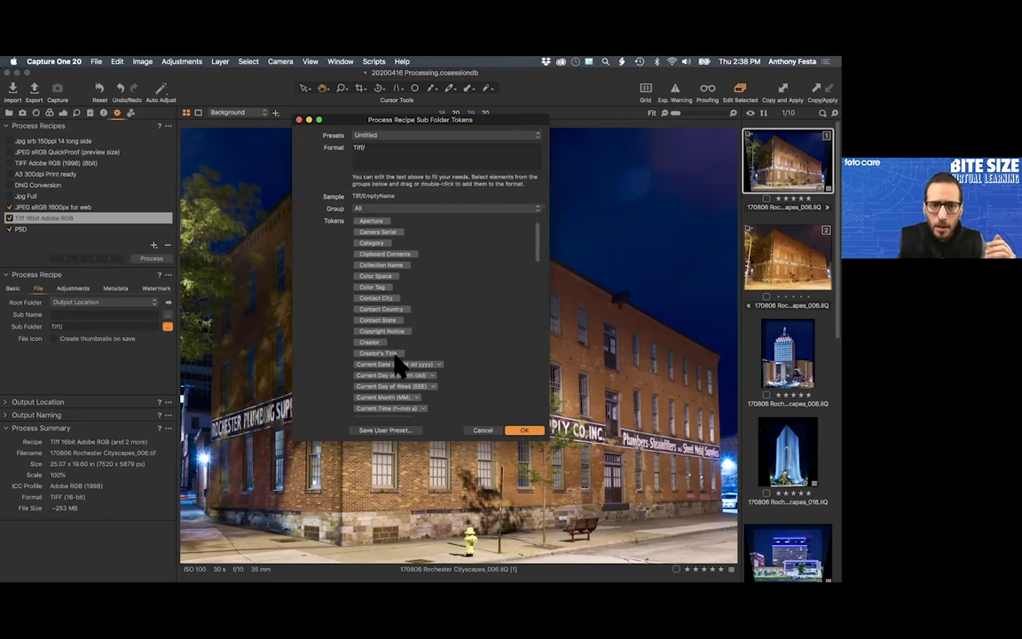
left_click_drag(386, 265, 441, 151)
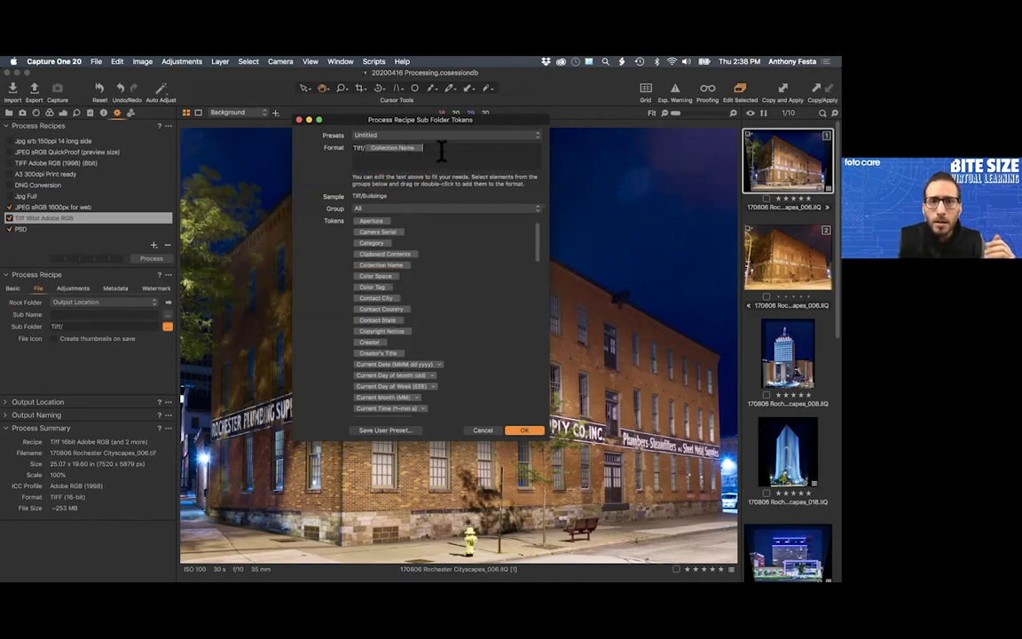
type("/")
- Append the Rating token to the Tiff recipe's sub folder path and accept the token format
scroll(458, 290, "down", 5)
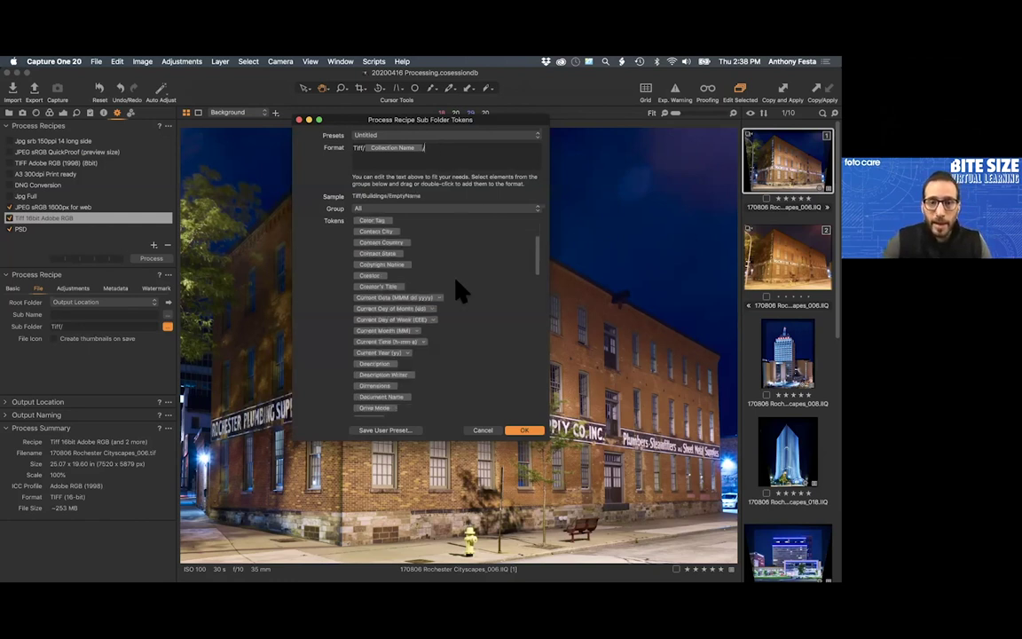
scroll(399, 373, "down", 4)
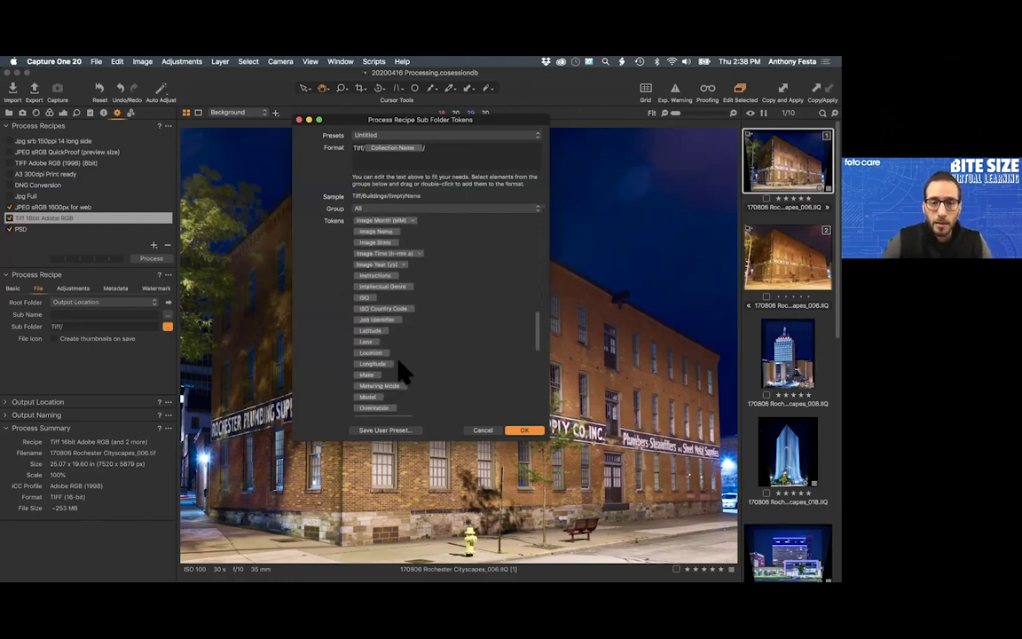
scroll(399, 381, "down", 2)
scroll(399, 381, "down", 3)
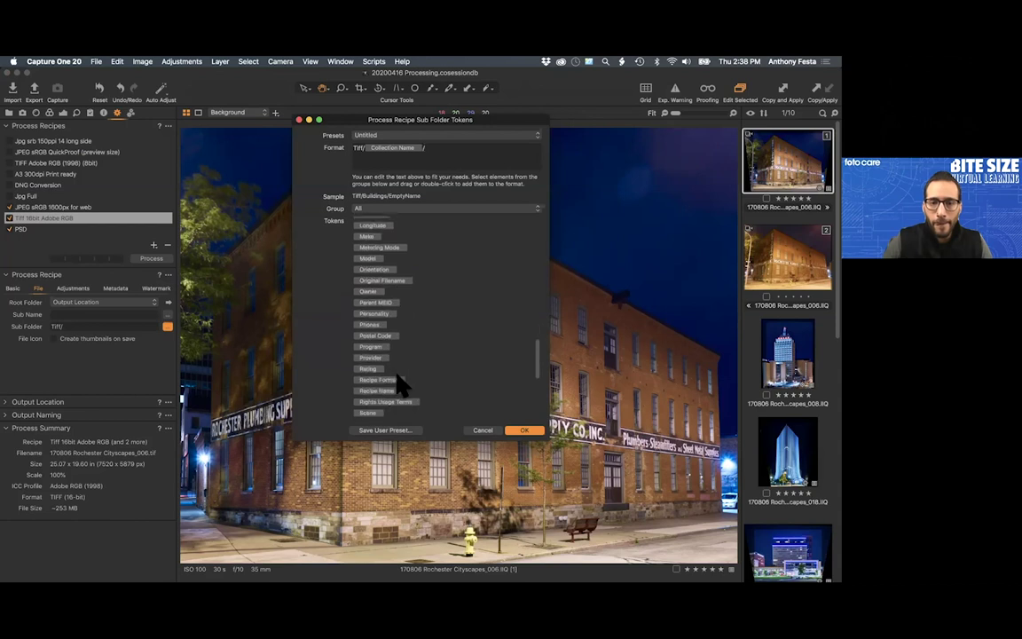
left_click_drag(373, 361, 426, 148)
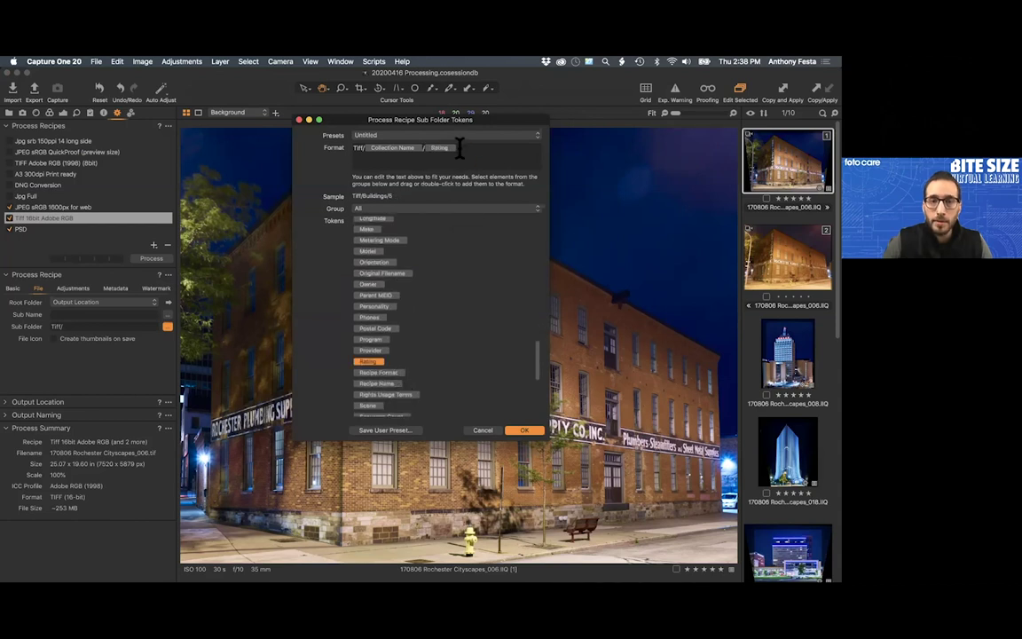
left_click(523, 430)
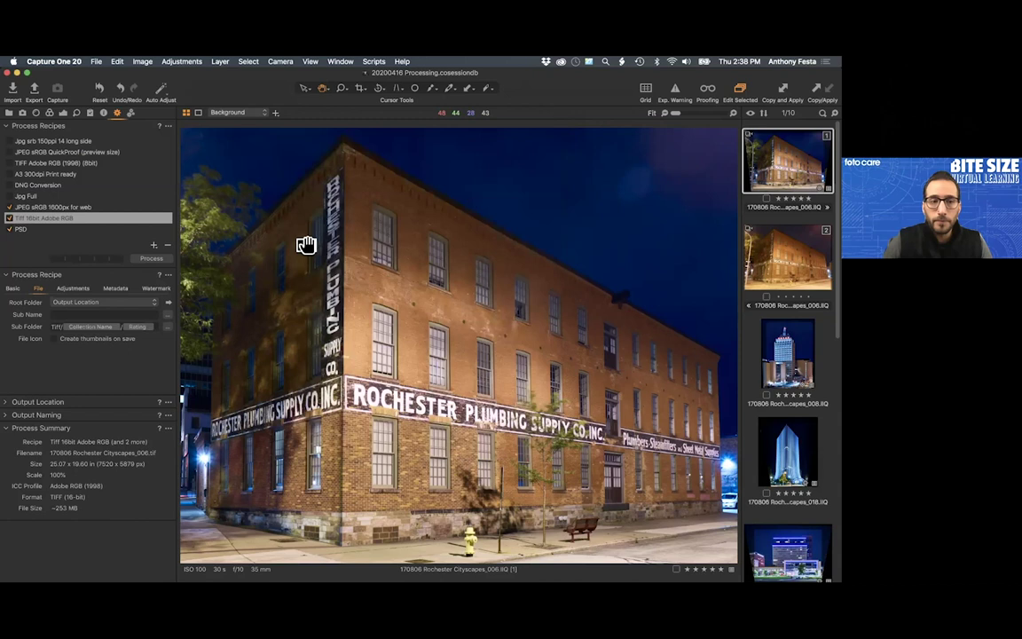
- Select the JPEG sRGB 1600px for web recipe and sort the browser images by Rating in reverse order
left_click(41, 207)
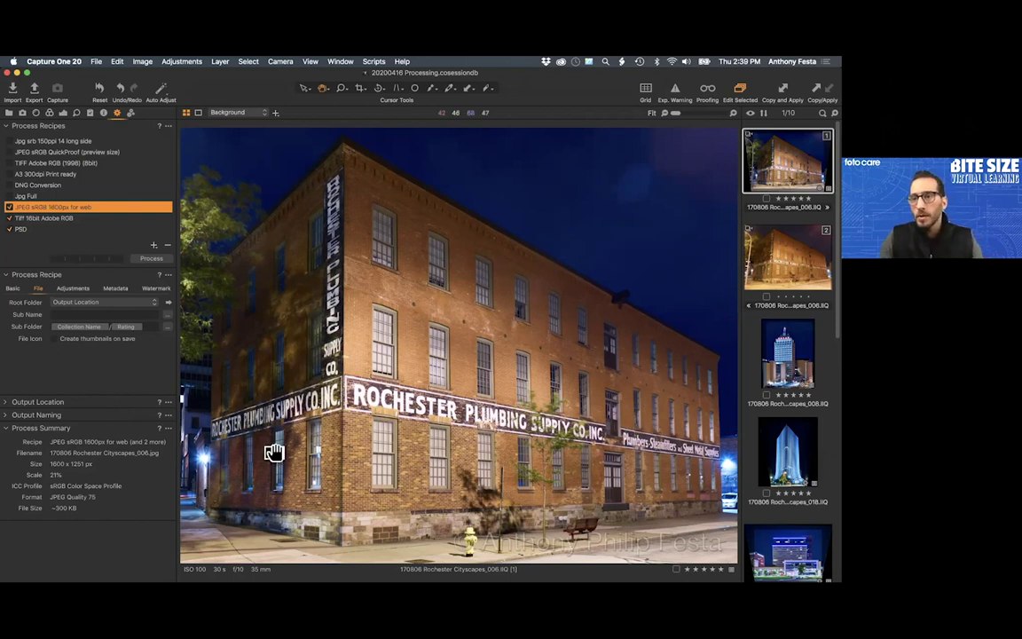
left_click(762, 113)
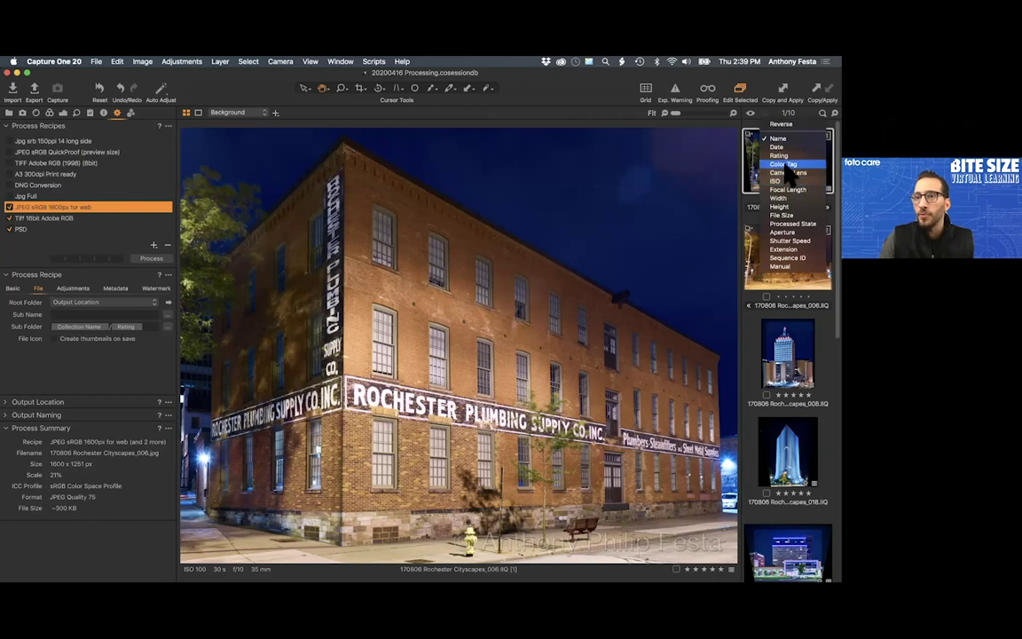
left_click(783, 157)
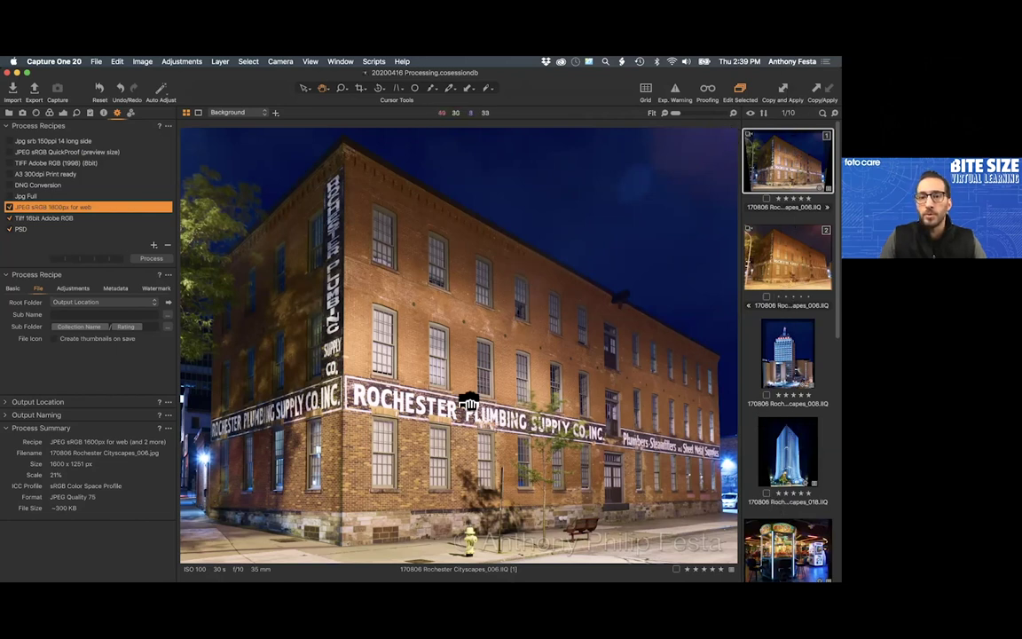
left_click(763, 113)
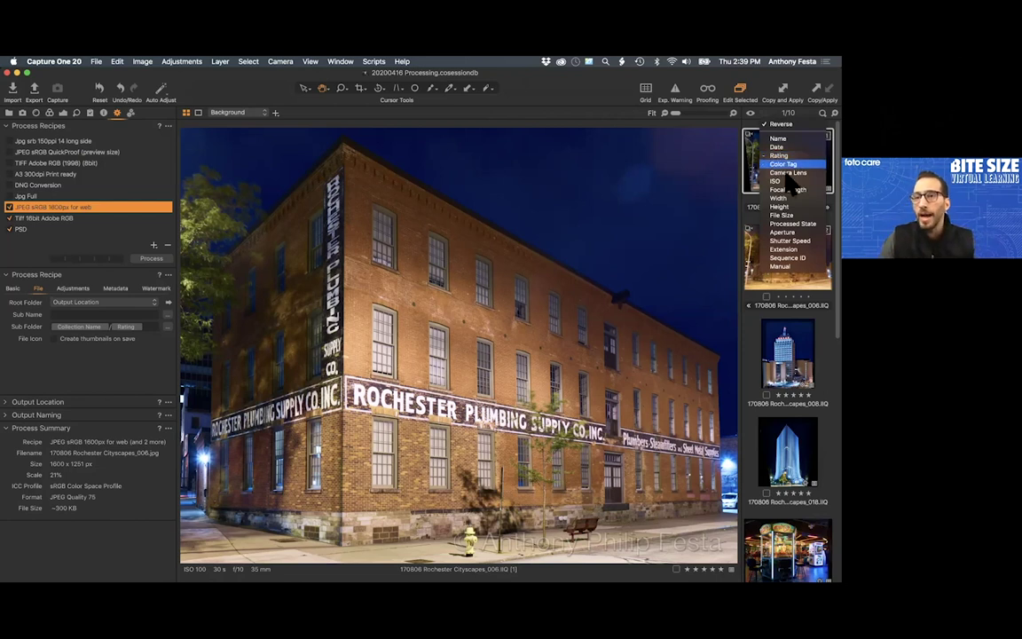
left_click(823, 306)
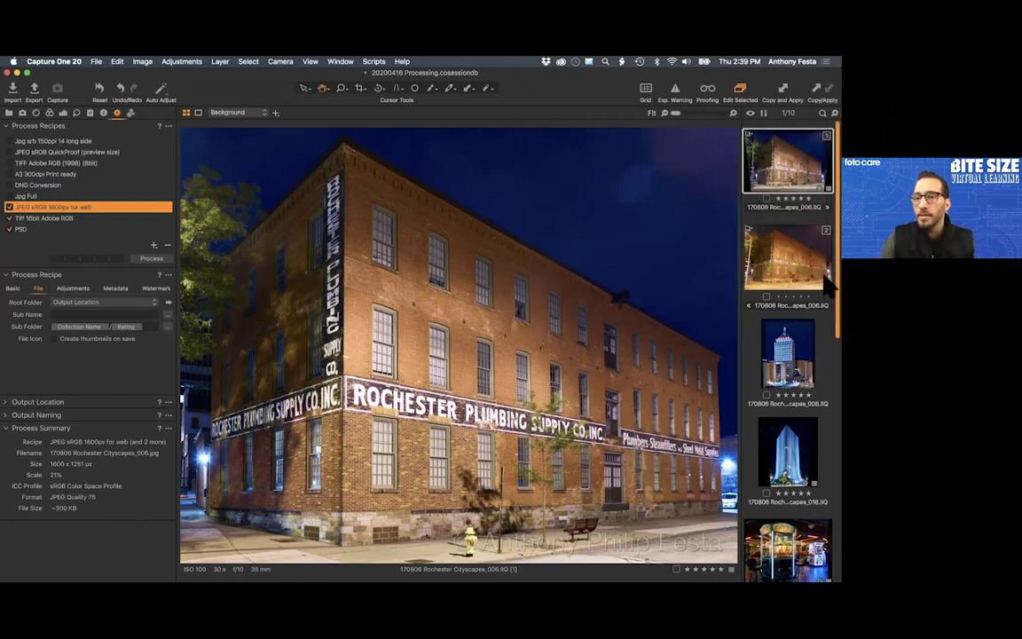
- Delete the unrated second variant of 170806 Rochester Cityscapes_006.IIQ from the browser
scroll(828, 282, "down", 5)
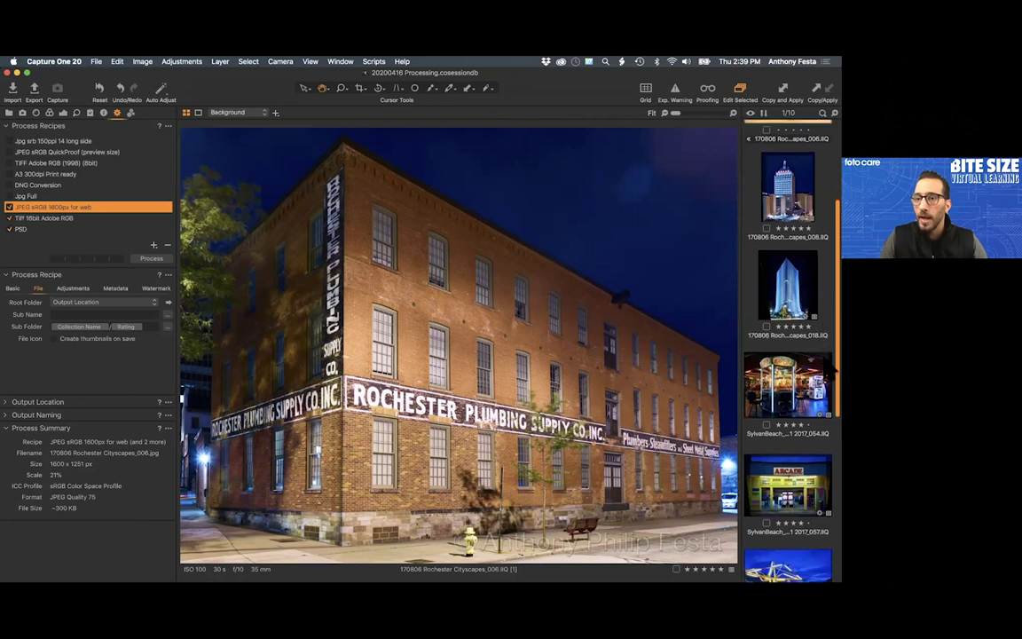
scroll(830, 381, "up", 5)
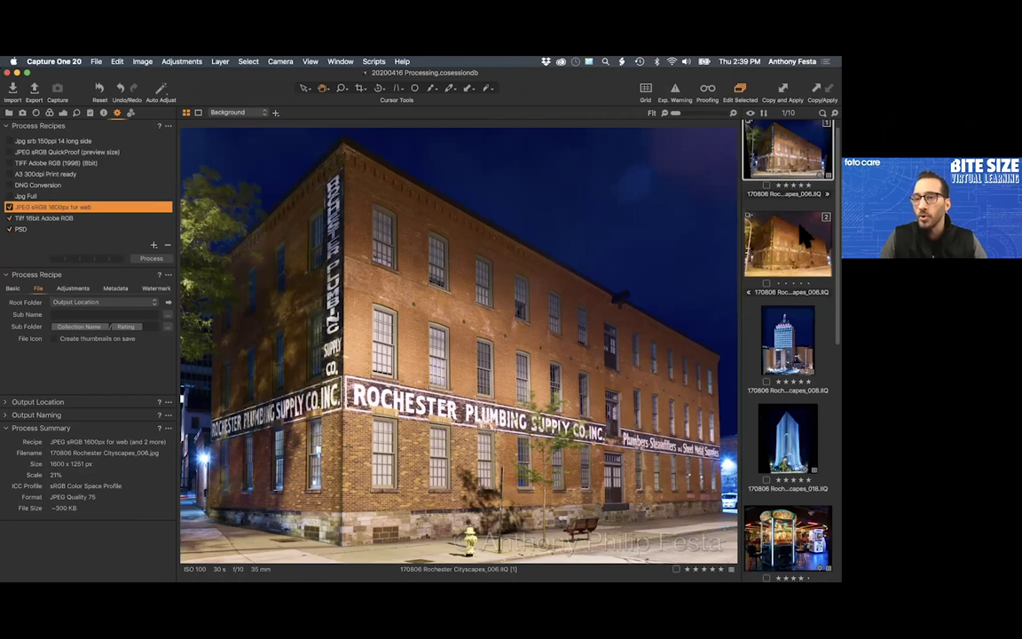
scroll(792, 240, "up", 1)
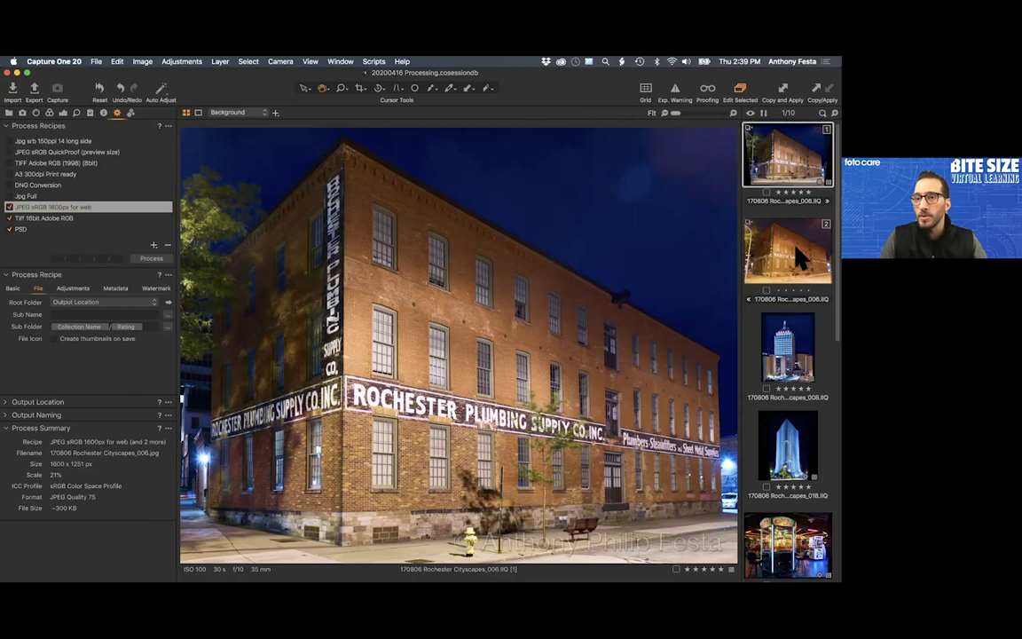
left_click(796, 251)
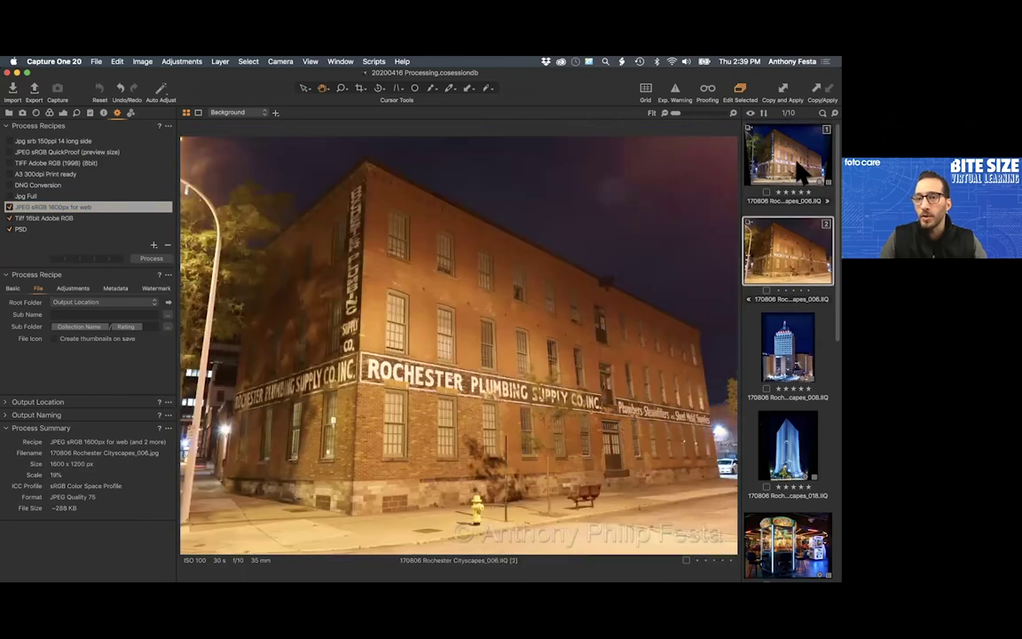
scroll(798, 168, "up", 1)
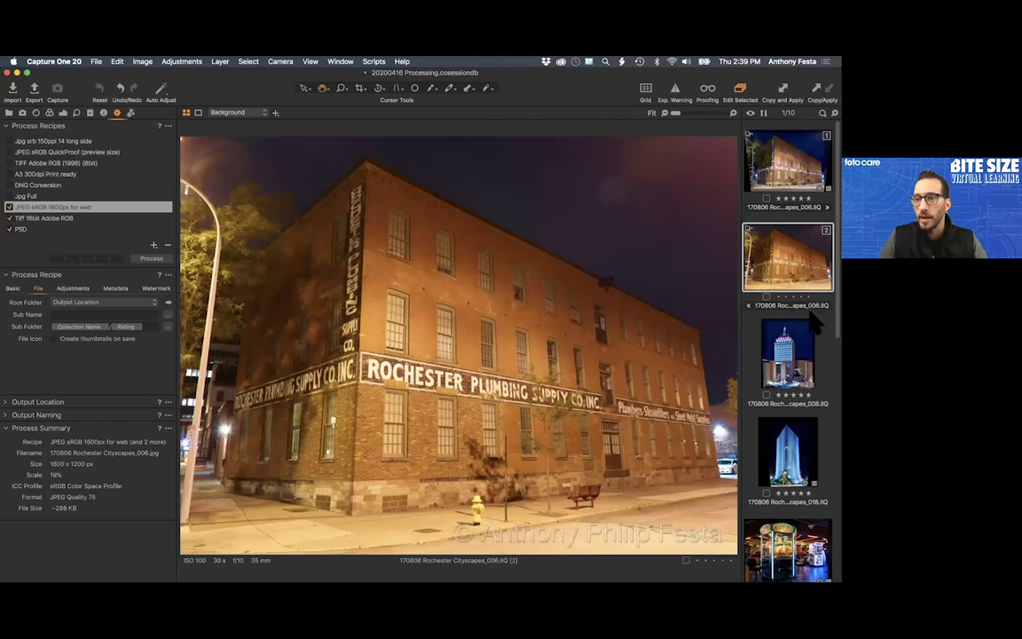
right_click(813, 255)
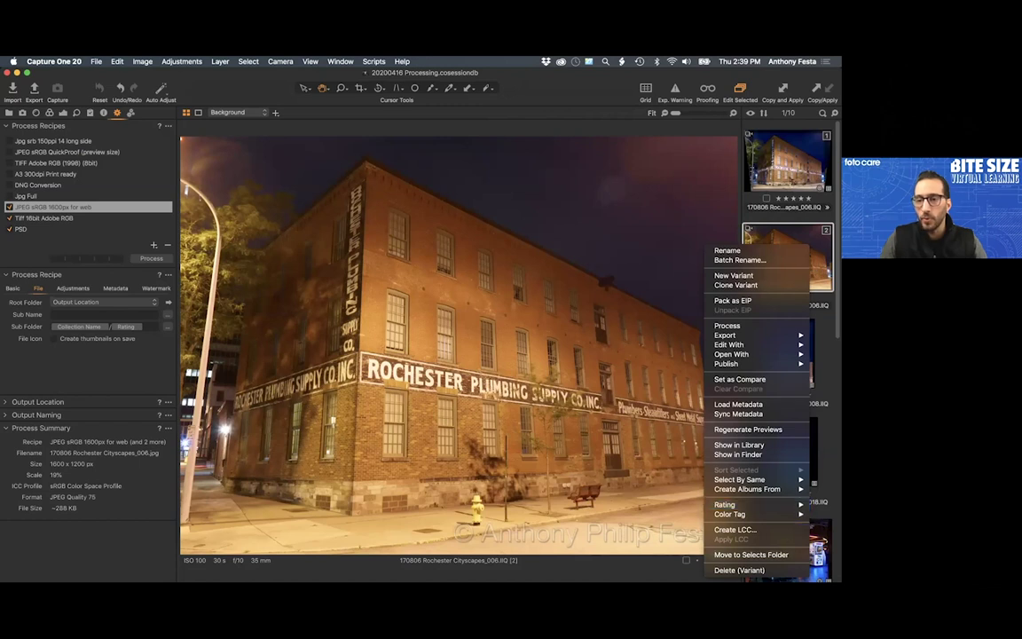
left_click(832, 304)
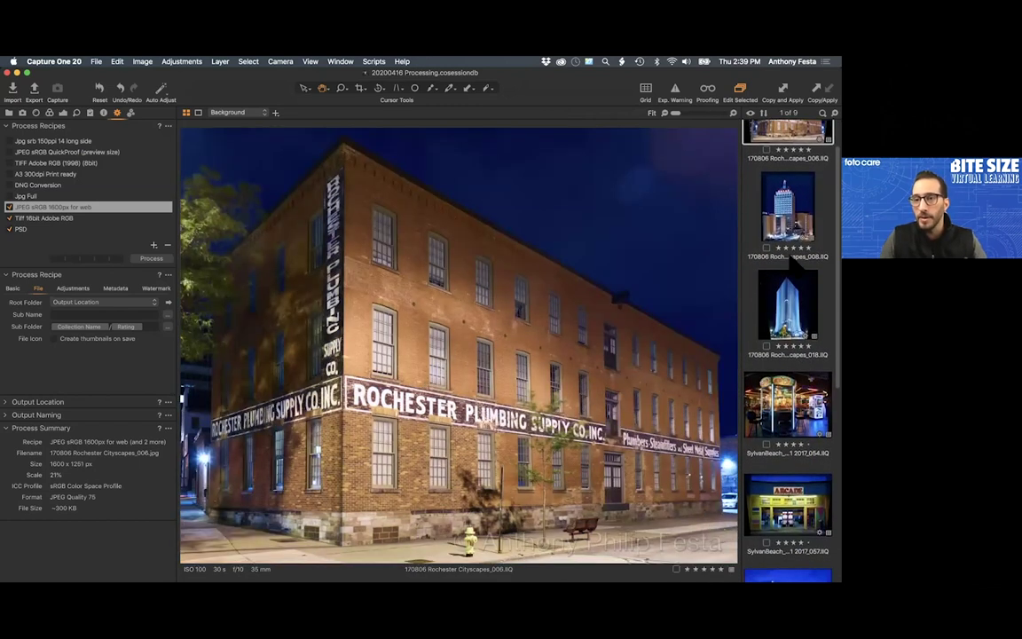
- Check the remaining thumbnails in the browser and select all images for processing
scroll(788, 266, "up", 1)
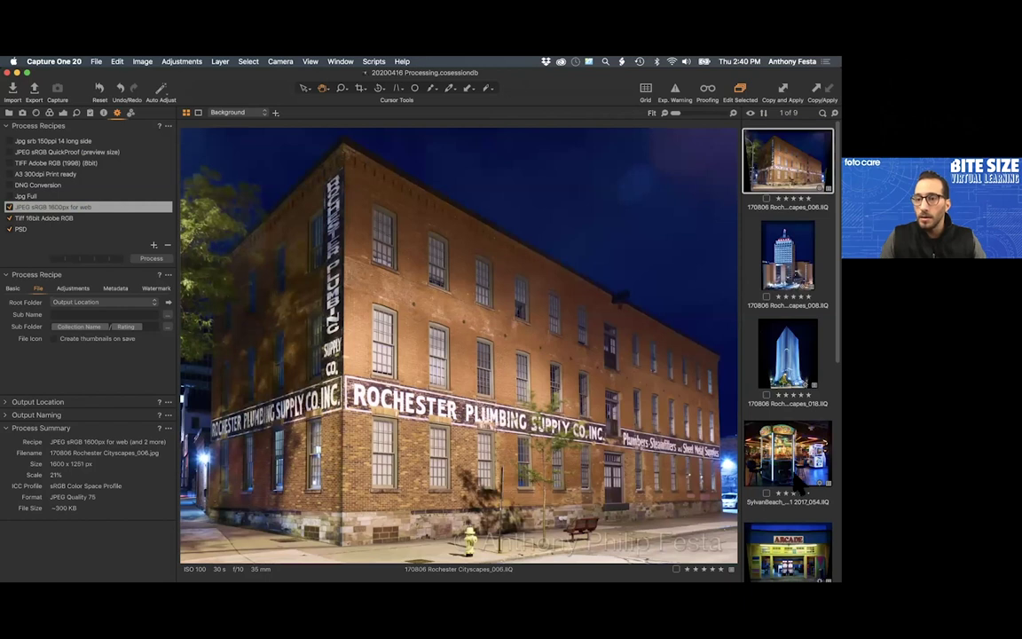
scroll(796, 452, "down", 1)
scroll(788, 373, "down", 5)
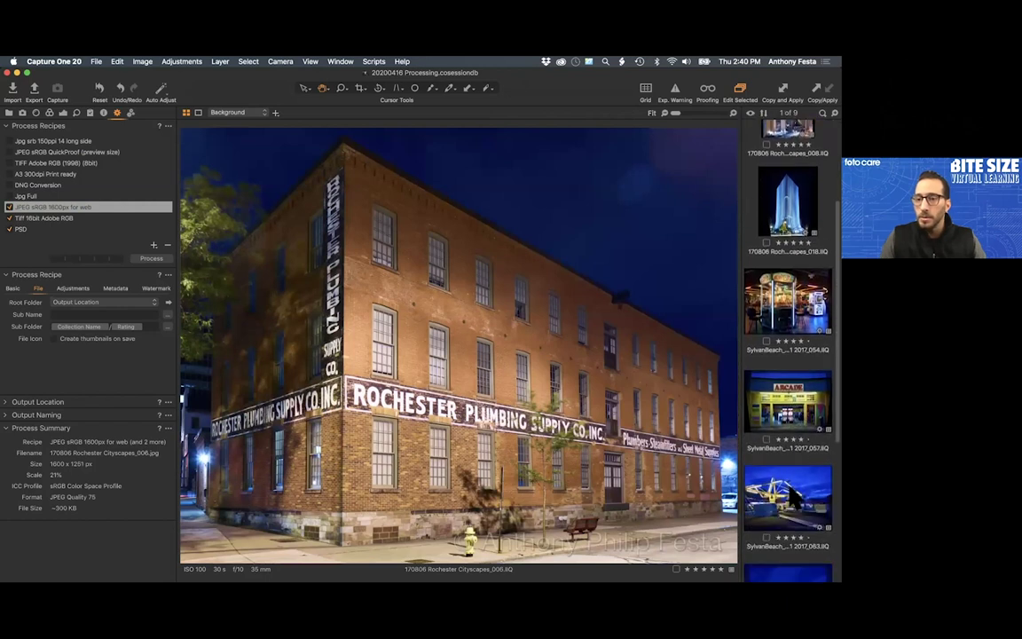
scroll(793, 548, "down", 3)
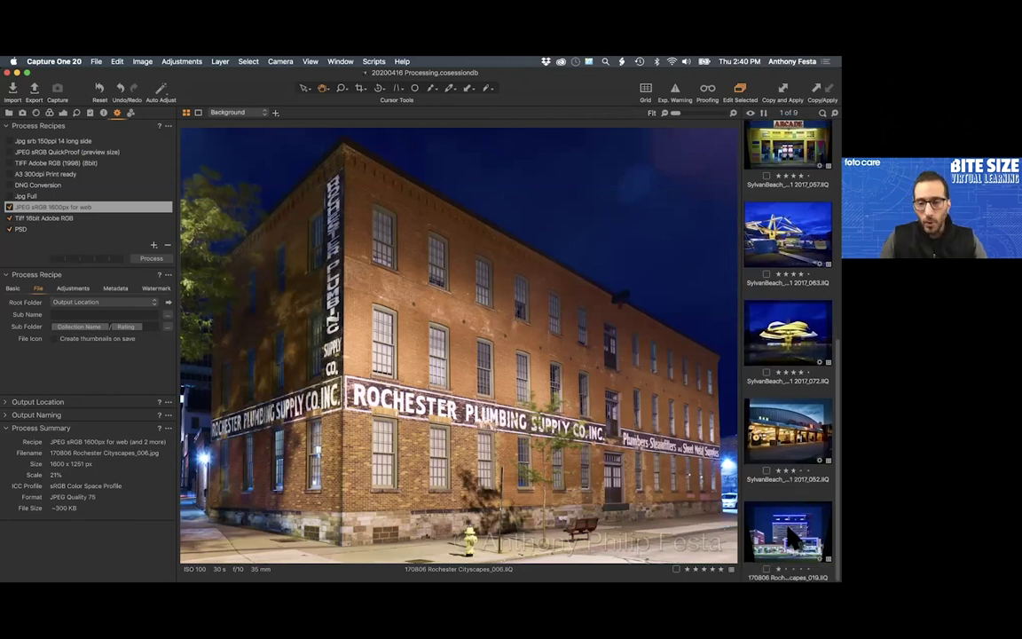
key("super+a")
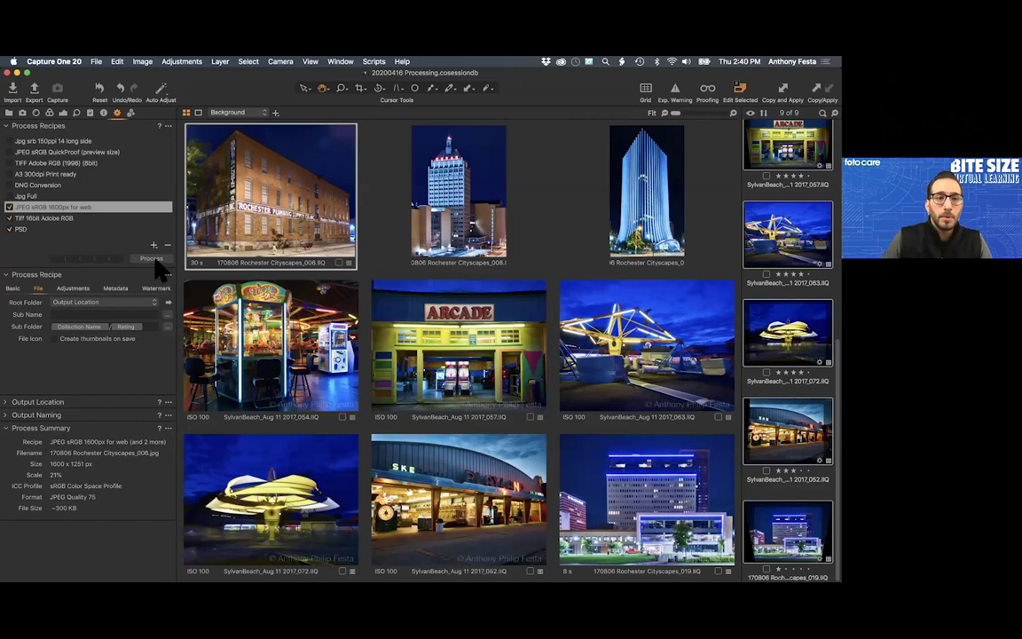
- Customize the toolbar by adding the Process tool directly after Capture
right_click(210, 89)
left_click(229, 128)
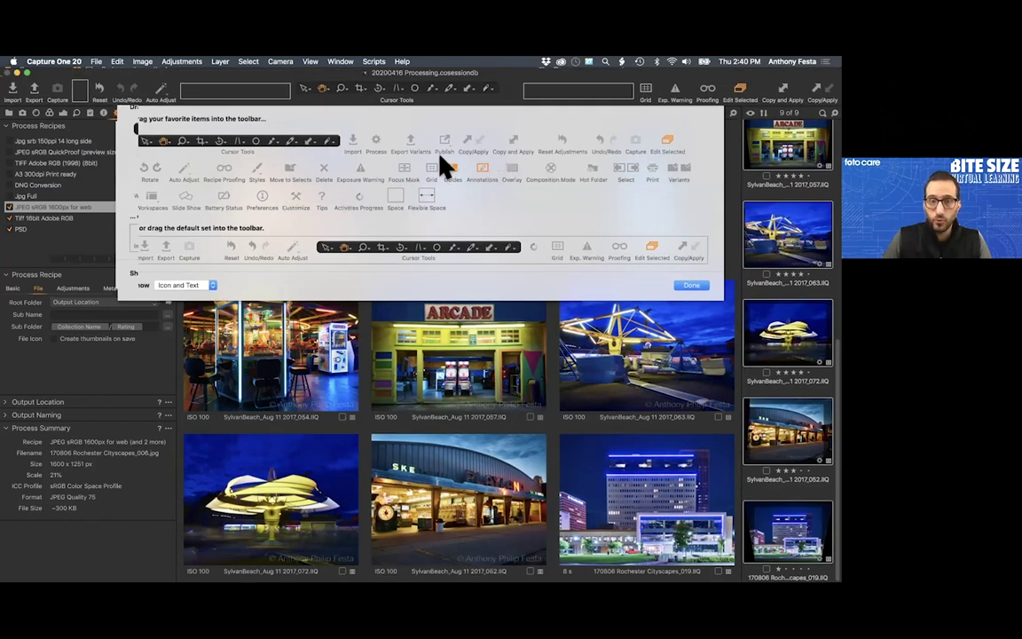
left_click_drag(372, 144, 82, 89)
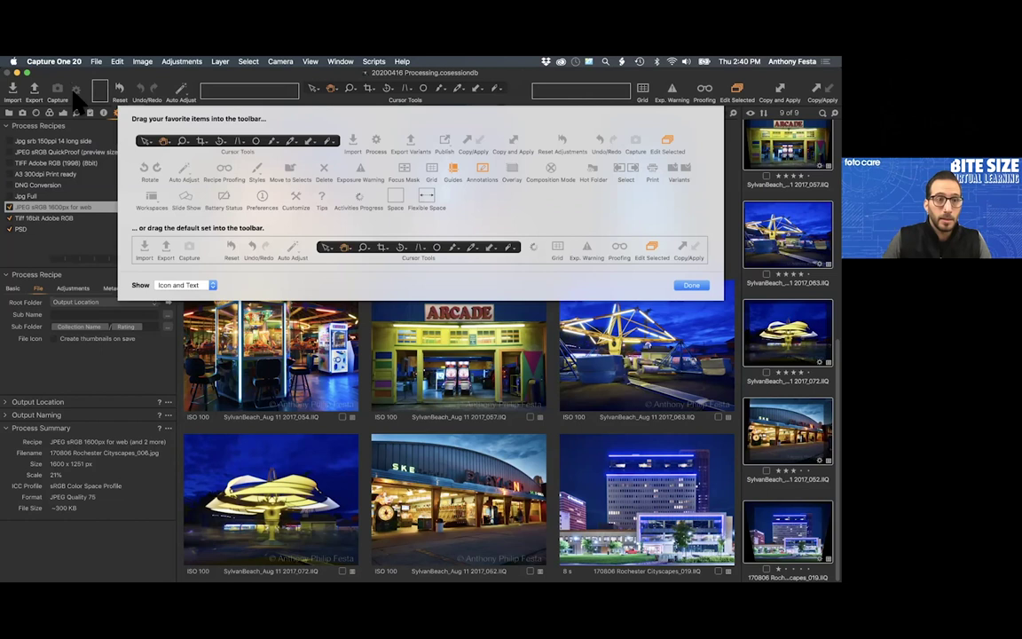
left_click(685, 286)
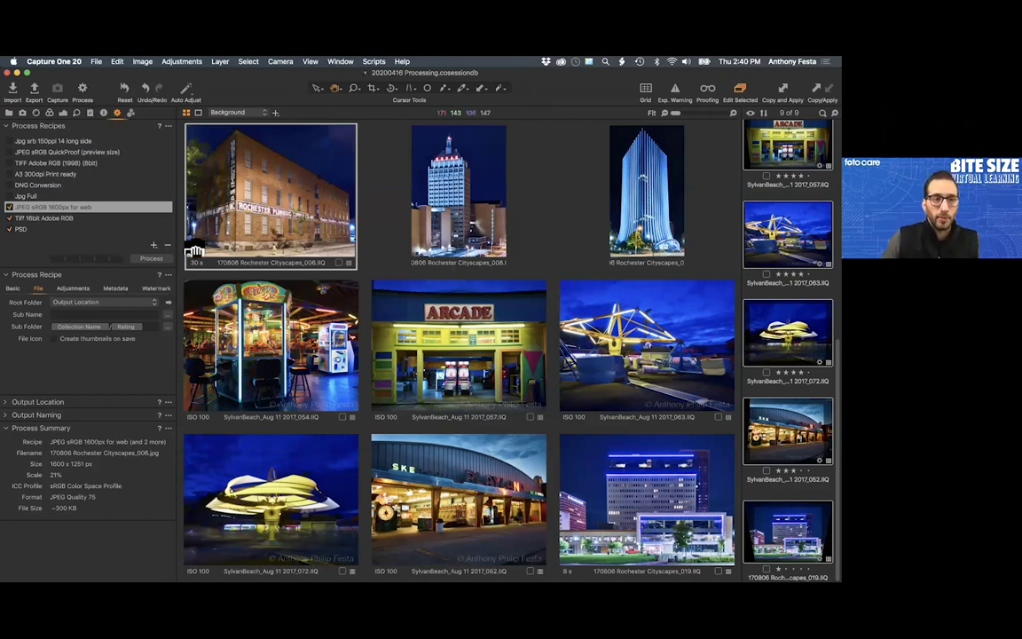
- Process the selected images with the enabled recipes and move 170806 Rochester Cityscapes_019.IIQ to the front of the batch queue
left_click(150, 258)
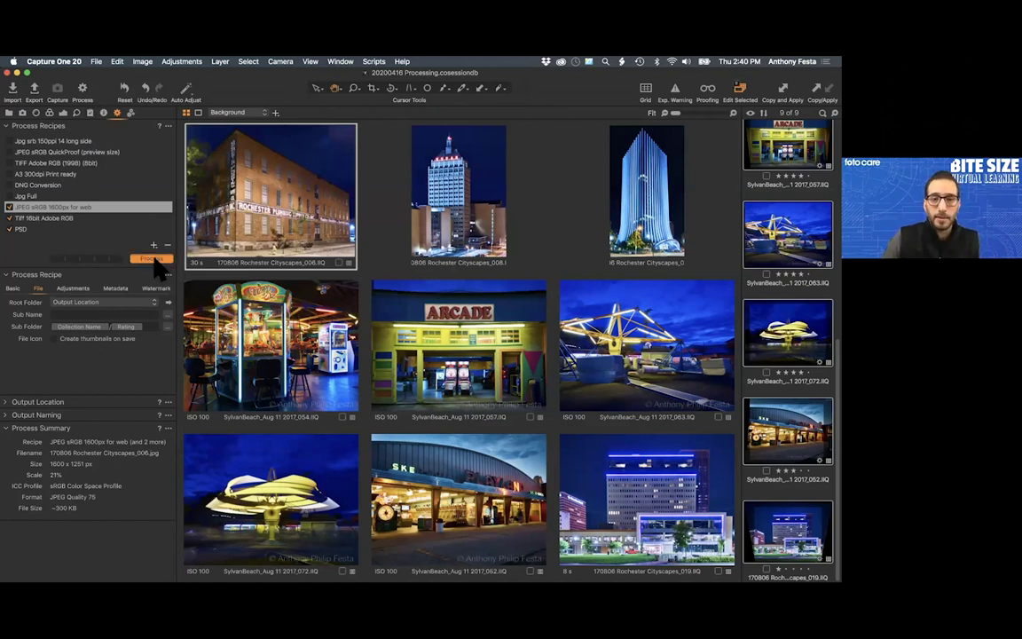
left_click(130, 113)
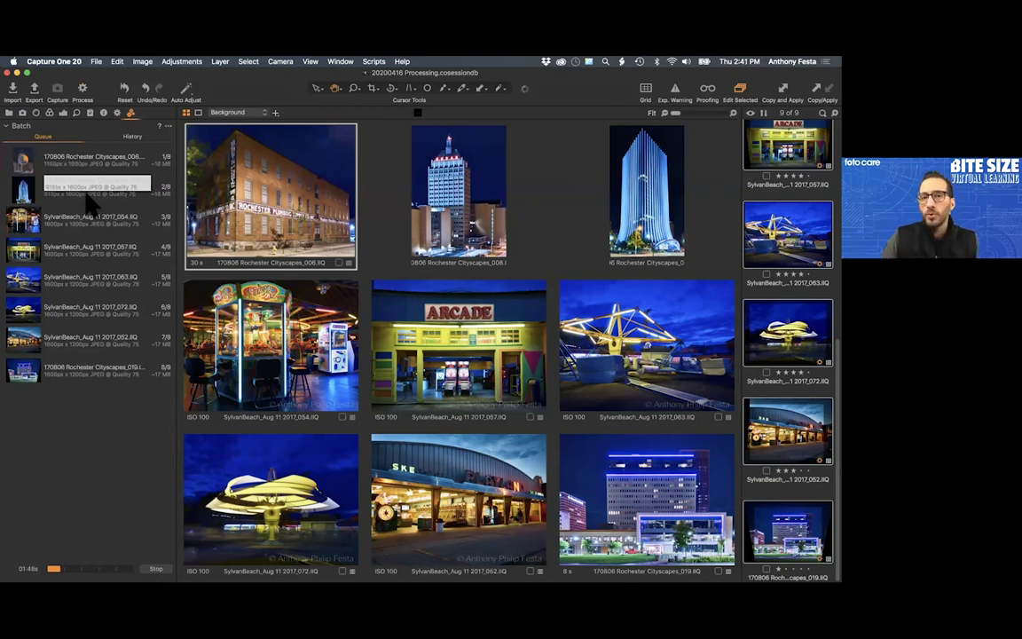
left_click(79, 374)
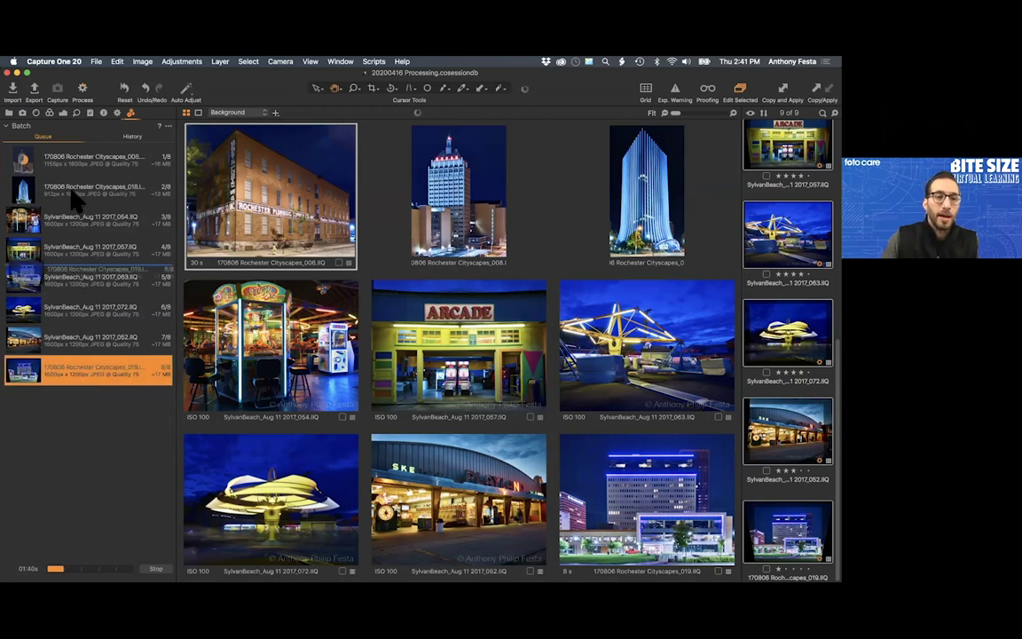
left_click_drag(75, 180, 76, 180)
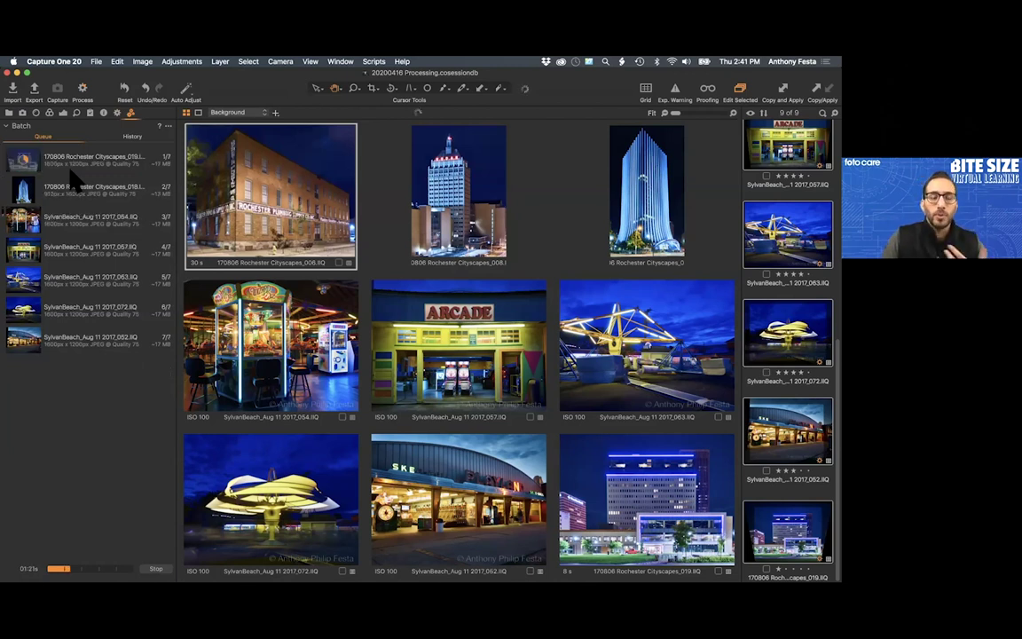
left_click(117, 112)
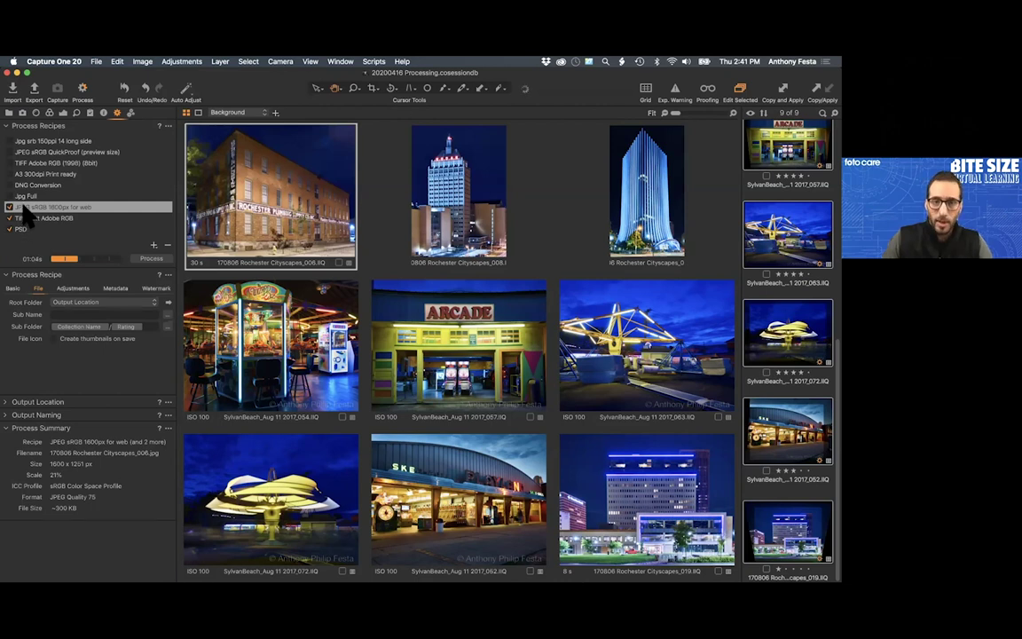
- Switch to Finder and browse in a new window to Pictures, Capture One Sessions, 20200416 Processing, Output
key("super+Tab")
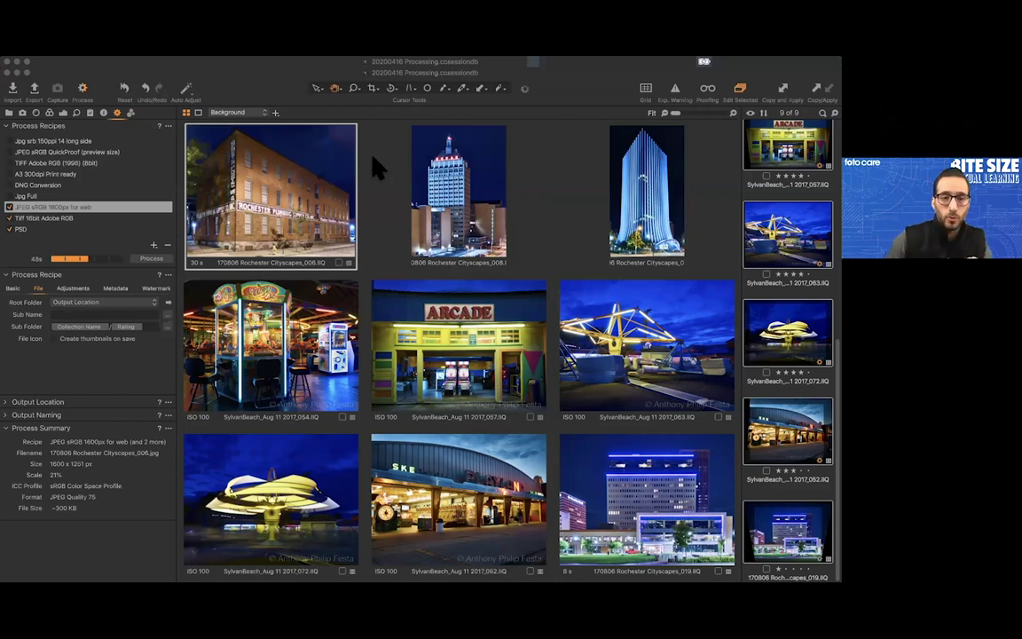
key("super+Tab")
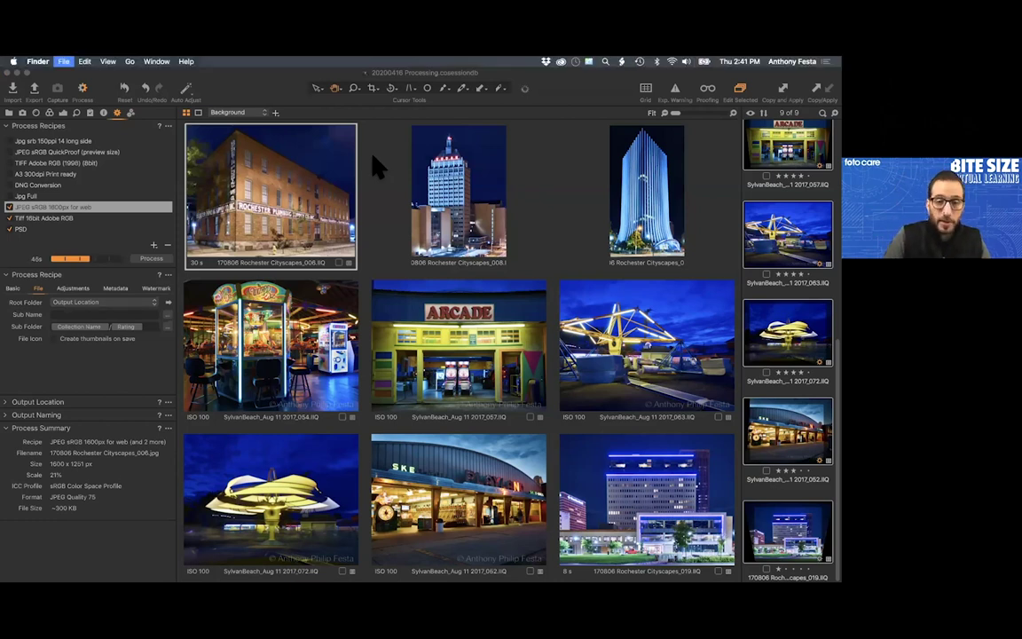
key("super+n")
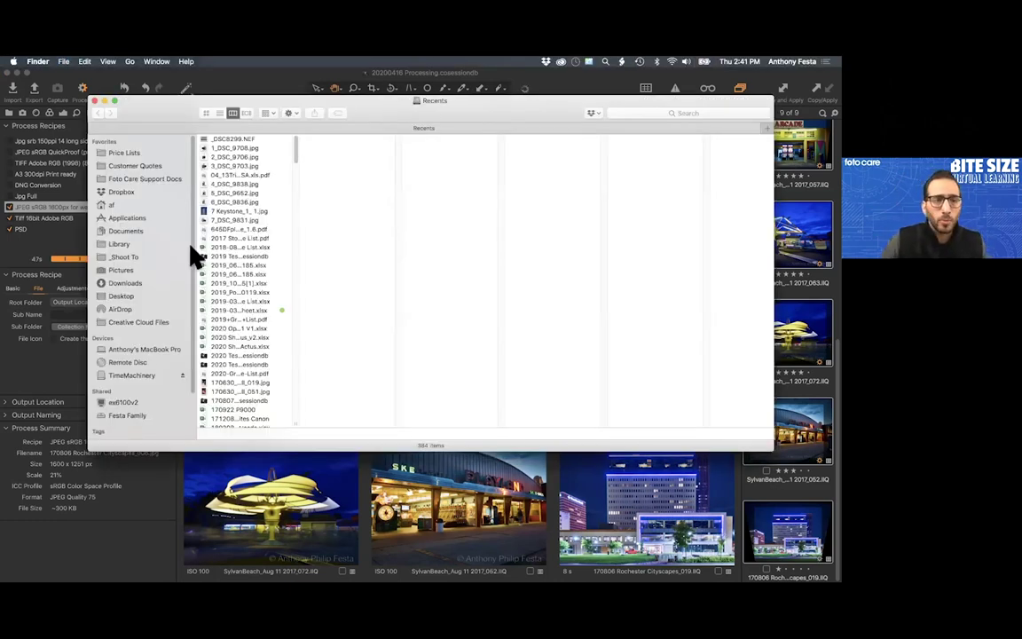
scroll(165, 294, "down", 3)
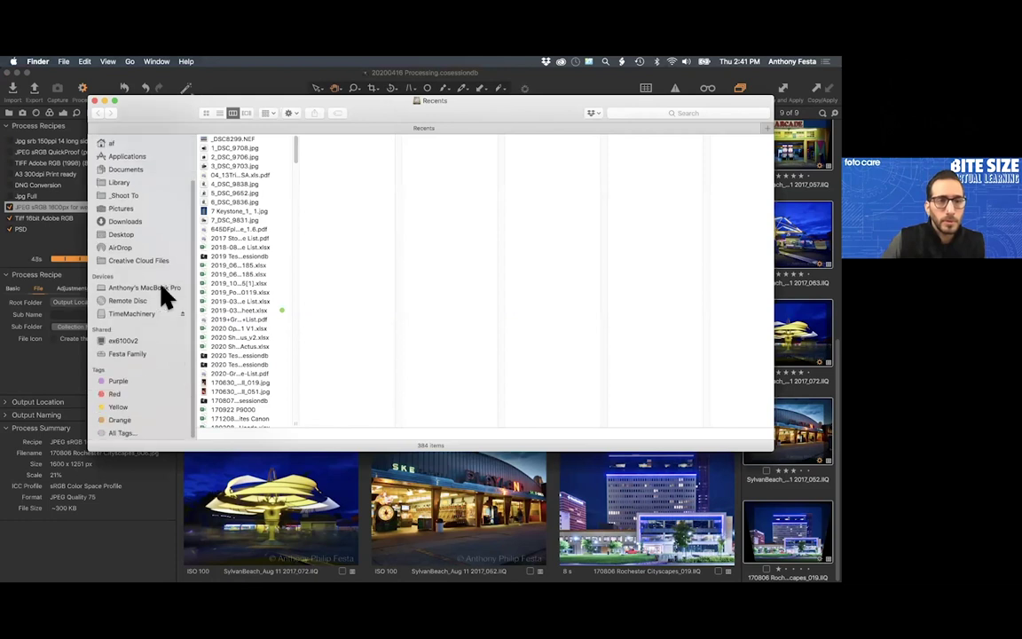
left_click(153, 208)
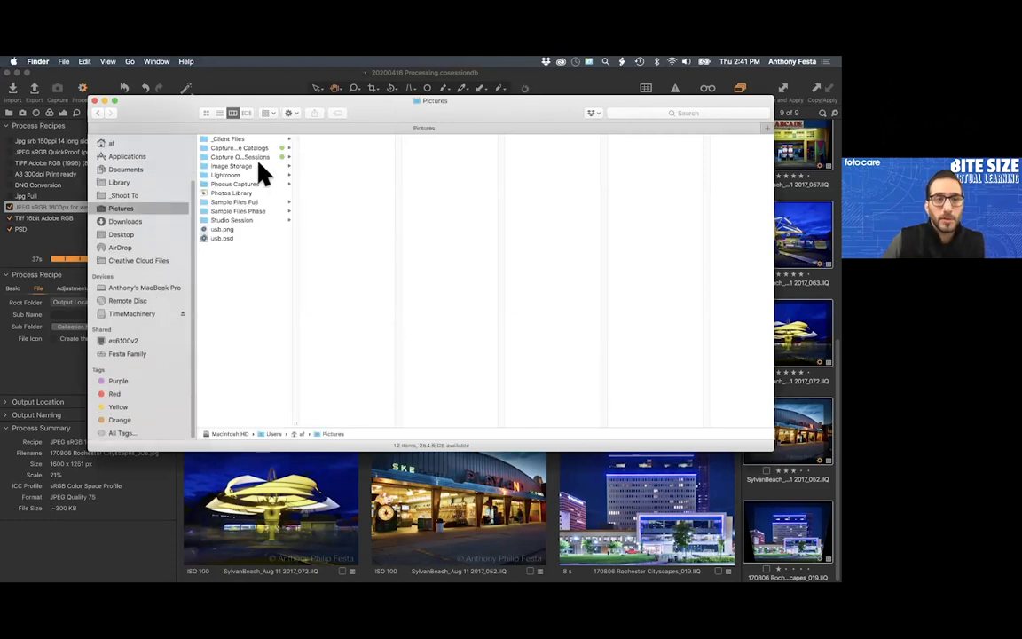
left_click(248, 157)
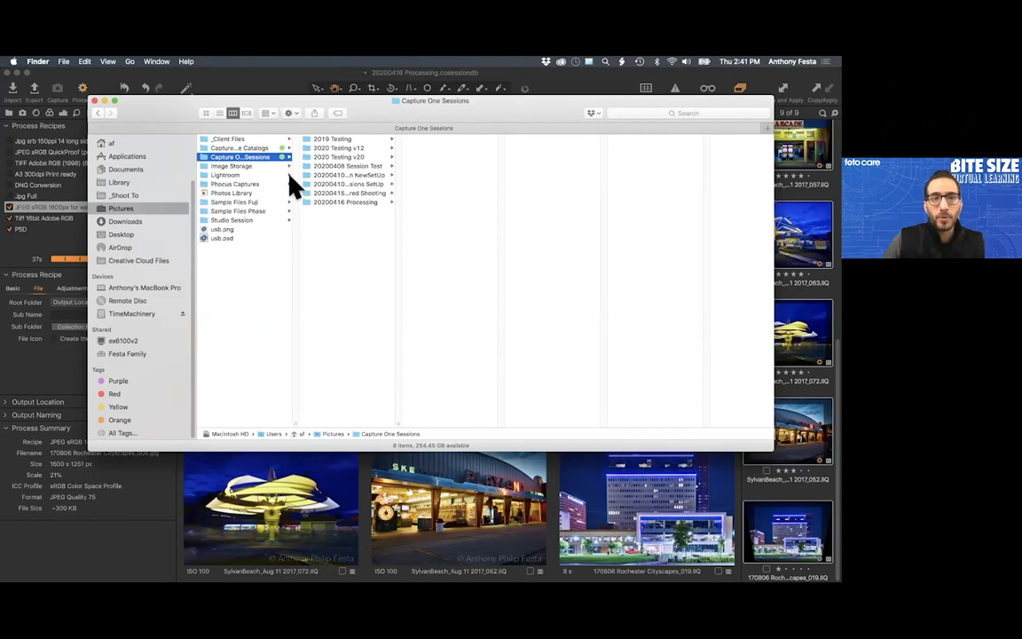
left_click_drag(396, 422, 451, 416)
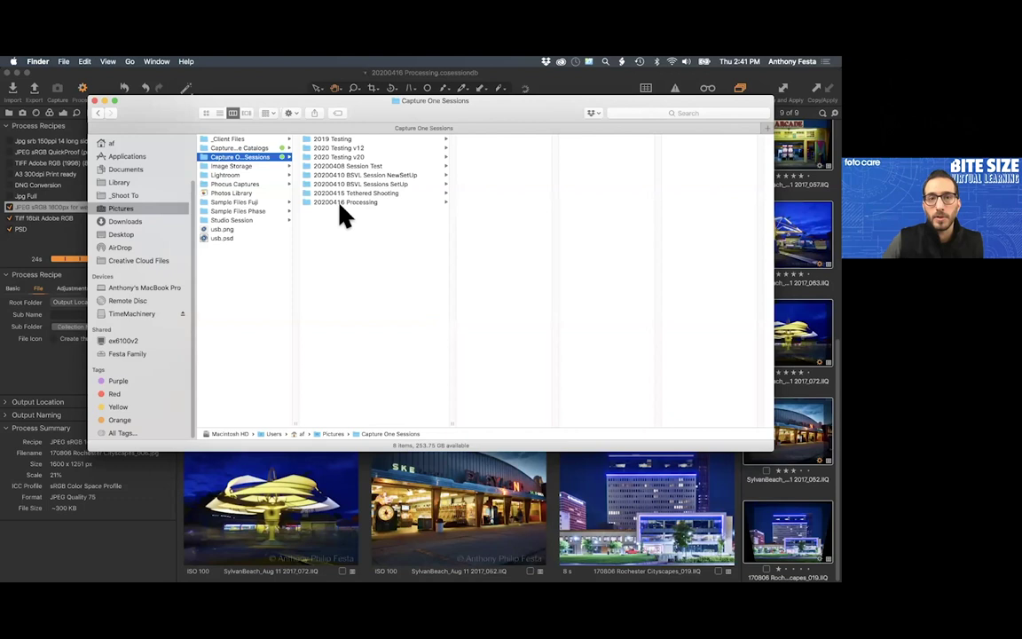
left_click(310, 202)
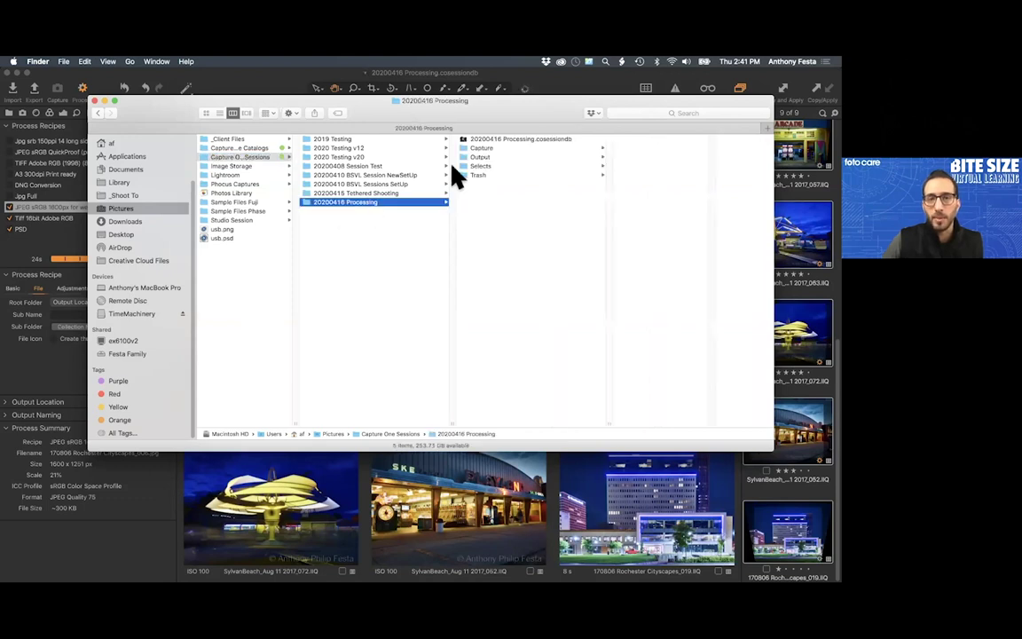
left_click(504, 157)
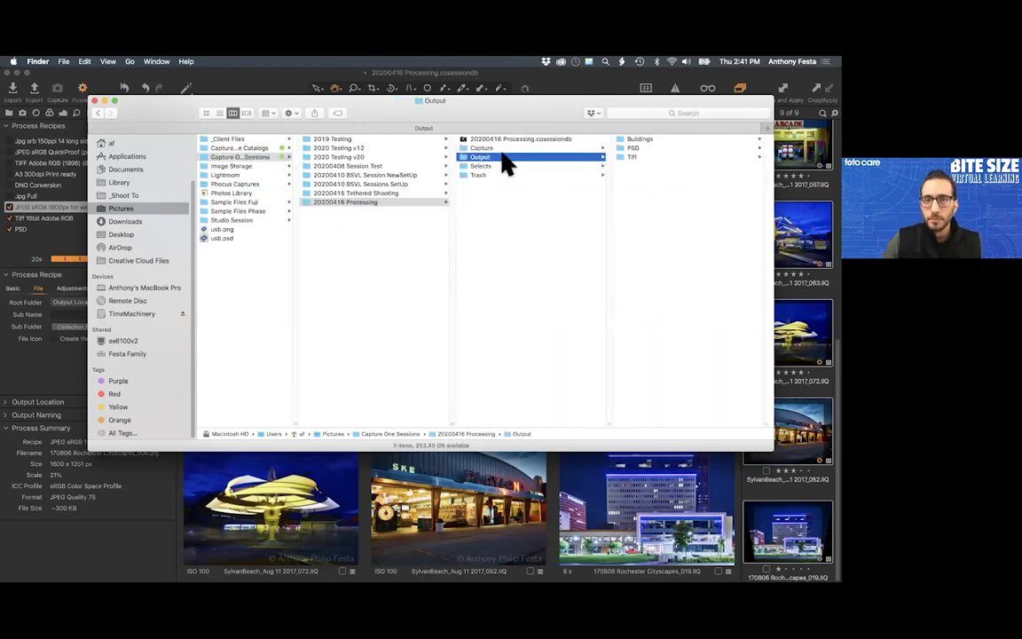
left_click_drag(599, 108, 614, 83)
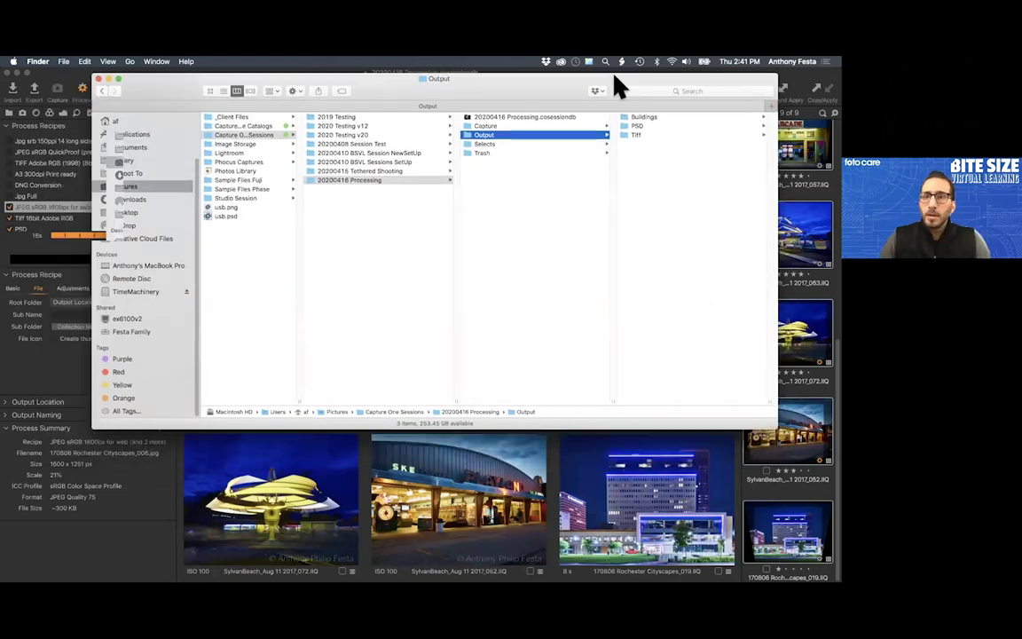
- Examine the processed files in rating folders 1, 3, 4 and 5 of the PSD output's Buildings folder
left_click(663, 125)
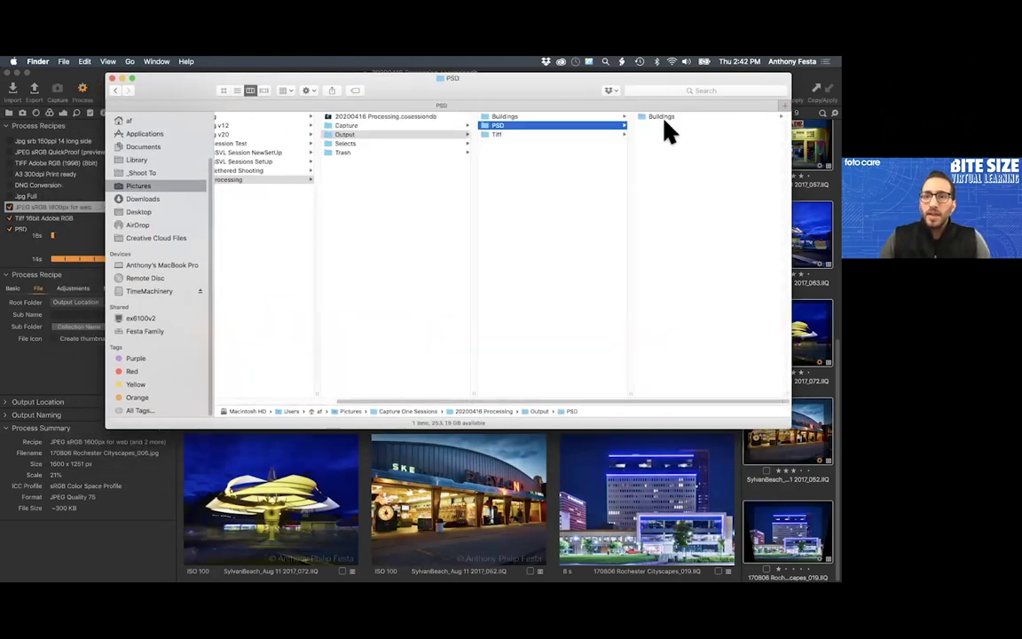
left_click(665, 117)
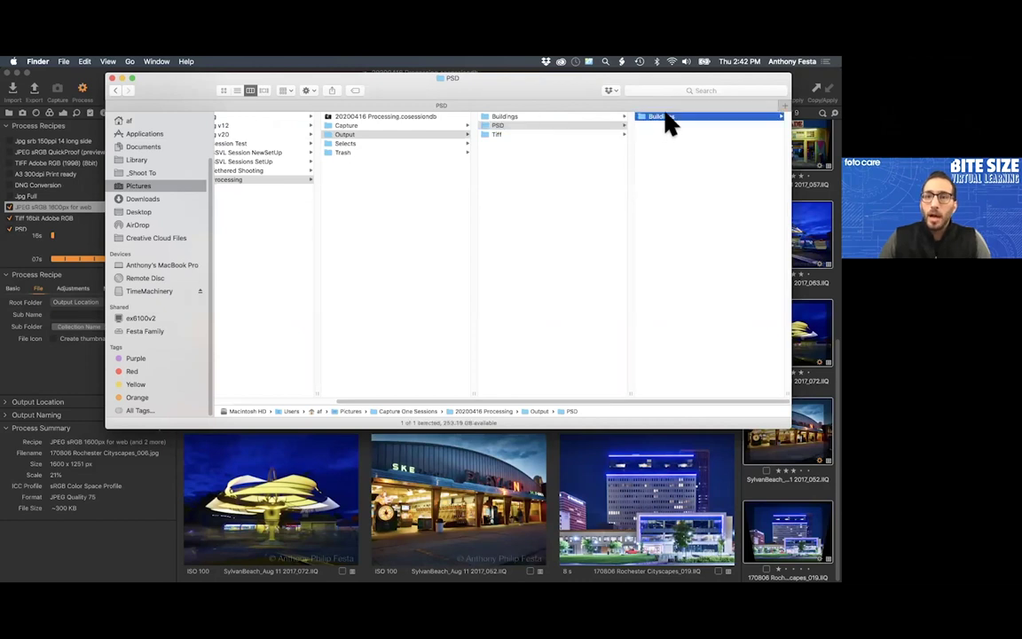
left_click(666, 117)
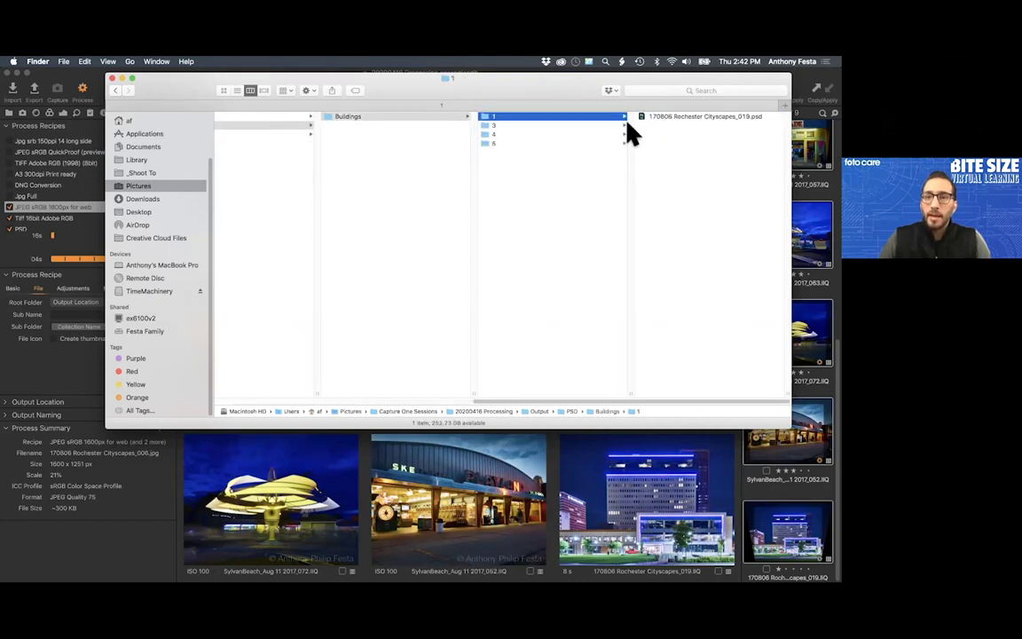
left_click(508, 125)
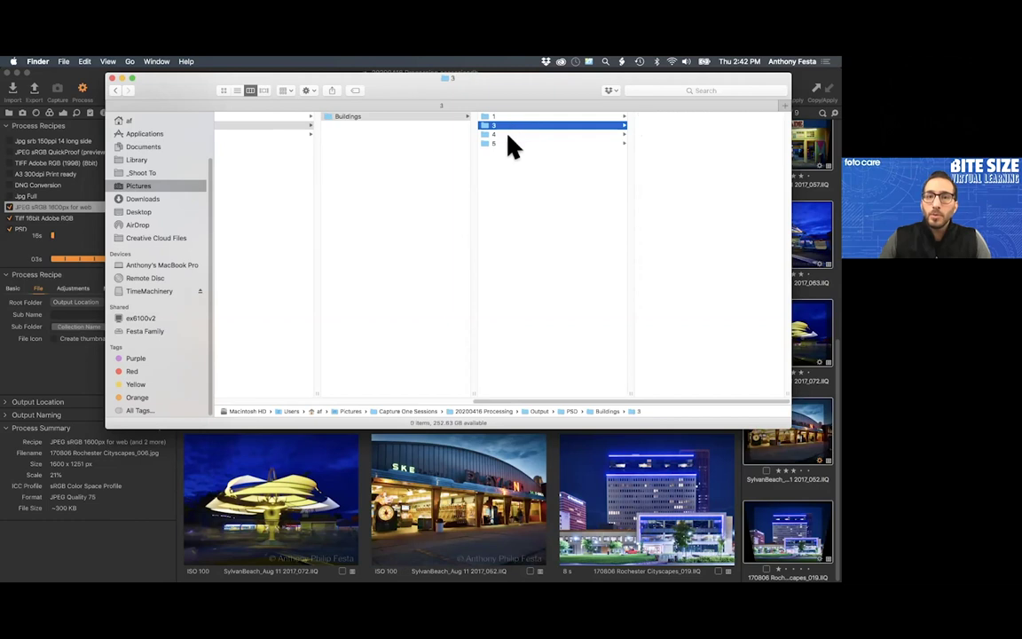
left_click(507, 134)
left_click(507, 143)
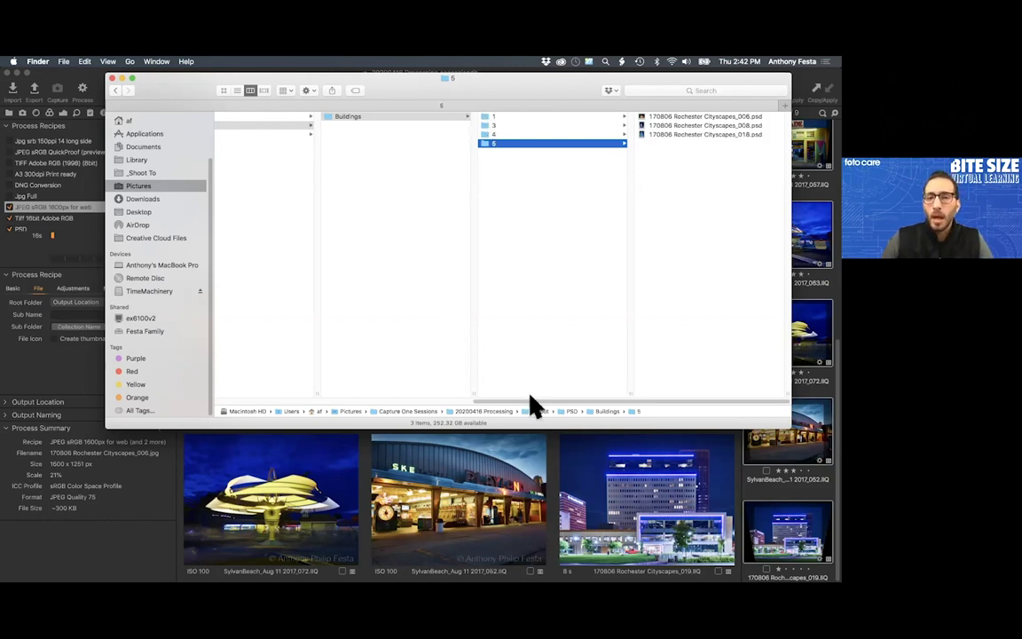
- Inspect the web JPEG files in rating folders 1, 3, 4 and 5 of Output's own Buildings folder
scroll(531, 404, "left", 5)
scroll(483, 390, "right", 3)
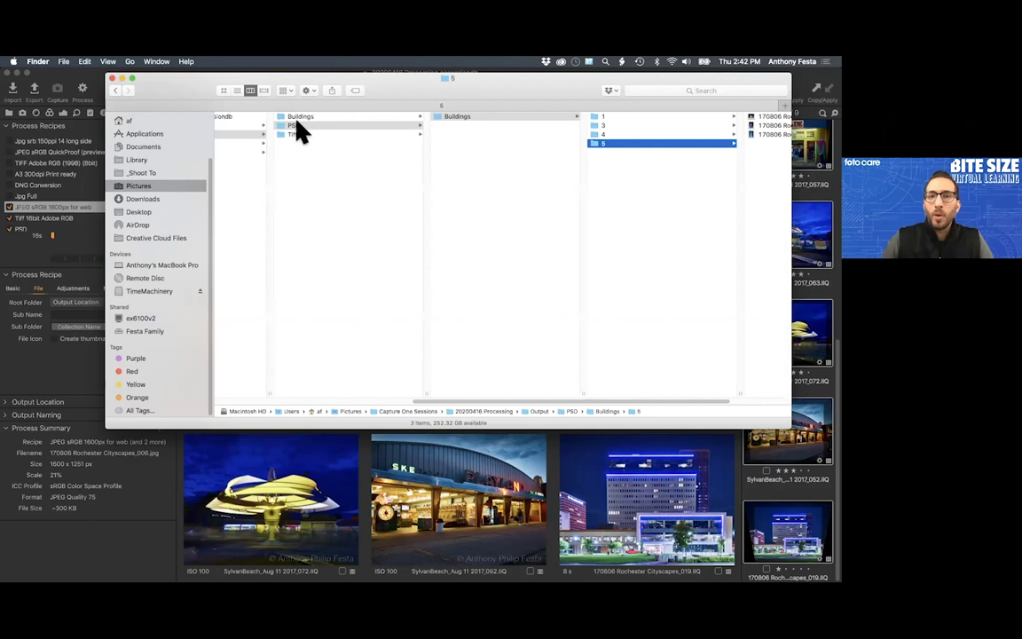
left_click(297, 116)
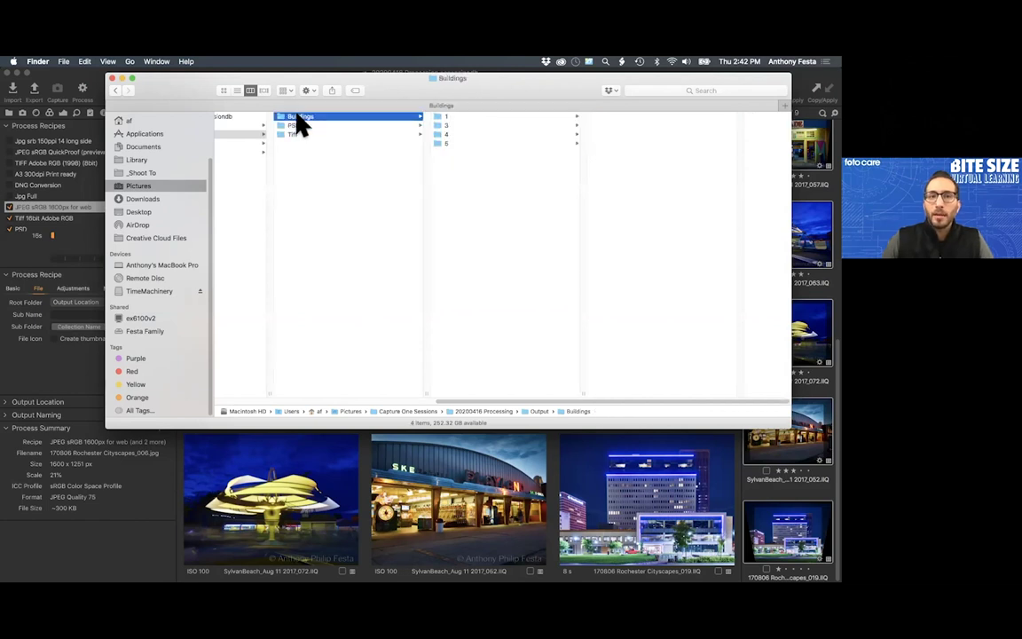
left_click(441, 117)
left_click(441, 126)
left_click(442, 134)
left_click(443, 143)
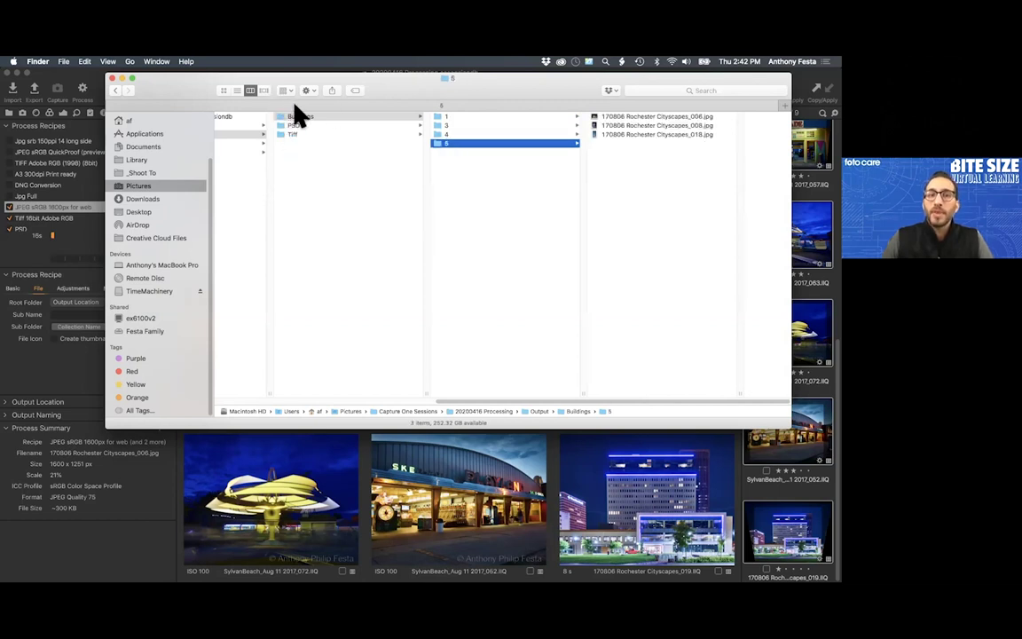
- Return to Capture One and select the first Miranda image, 20200410 BSVL Session NewSetUp0017.CR2, in the session's Camera folder
left_click(34, 208)
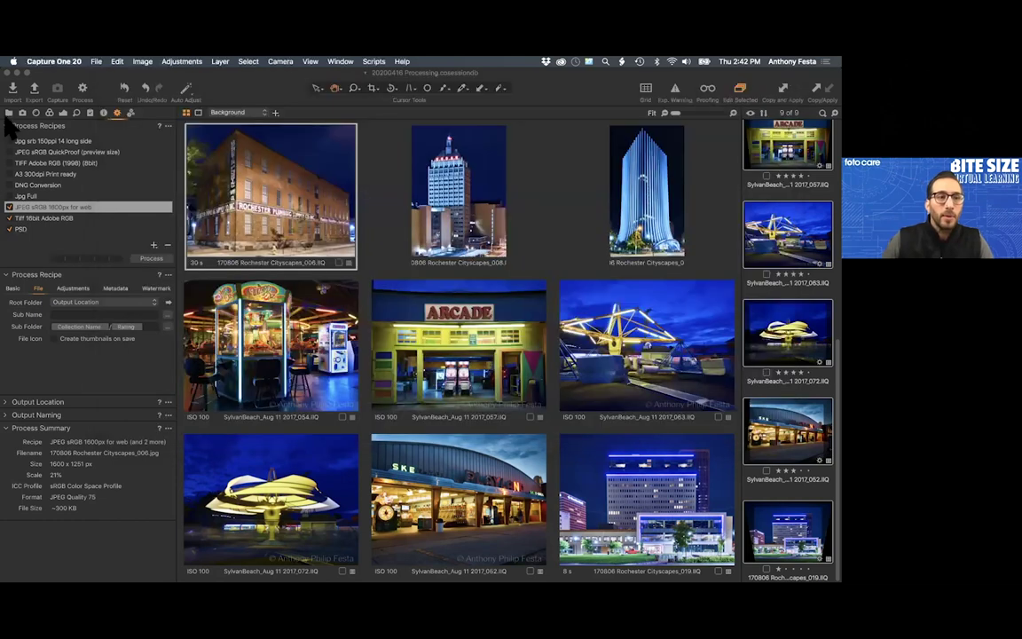
left_click(9, 112)
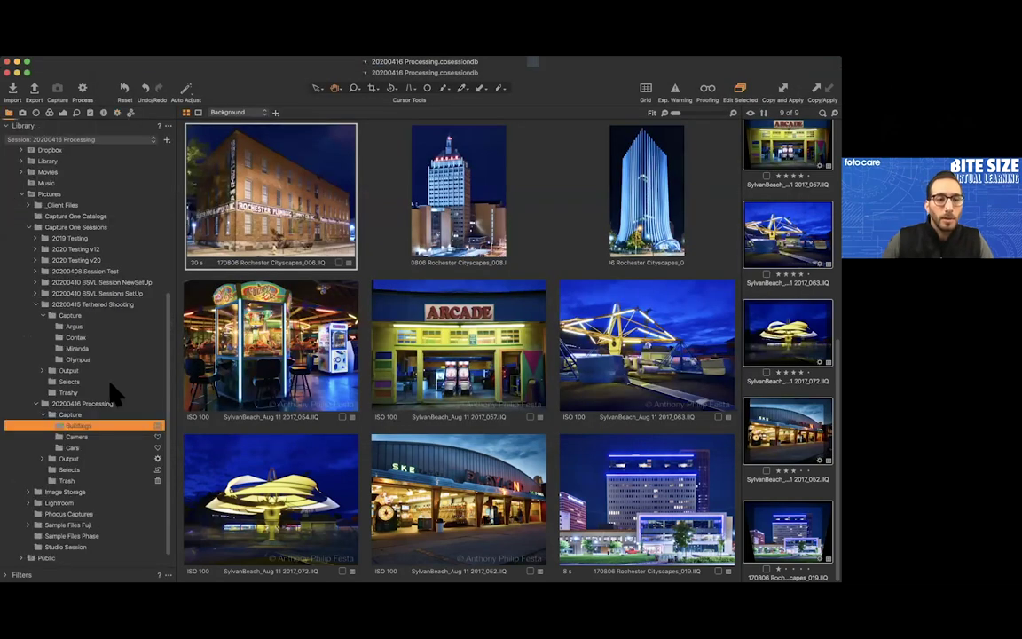
left_click(89, 437)
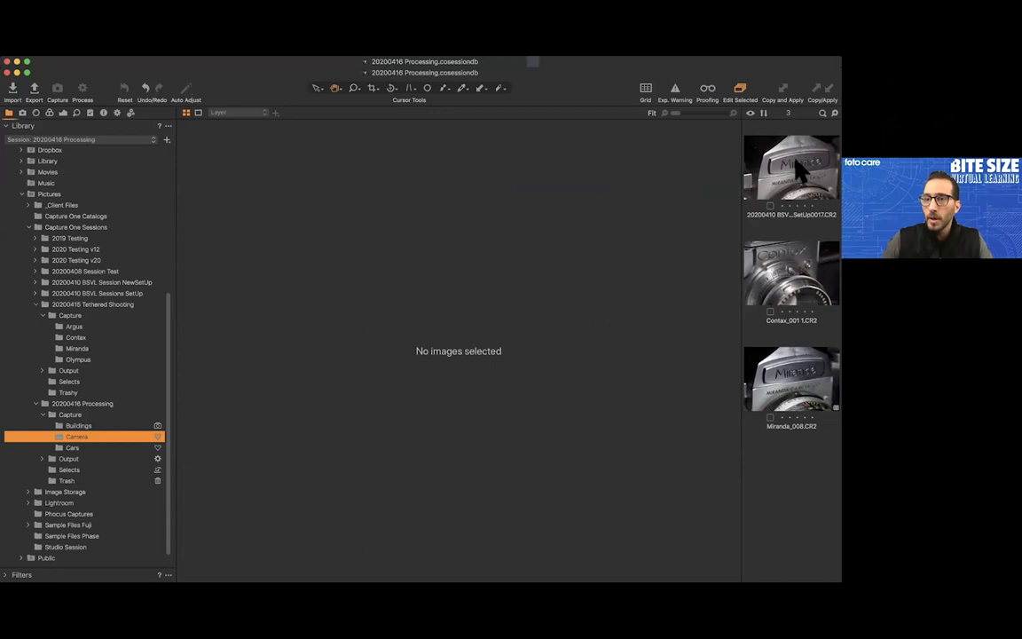
left_click(795, 163)
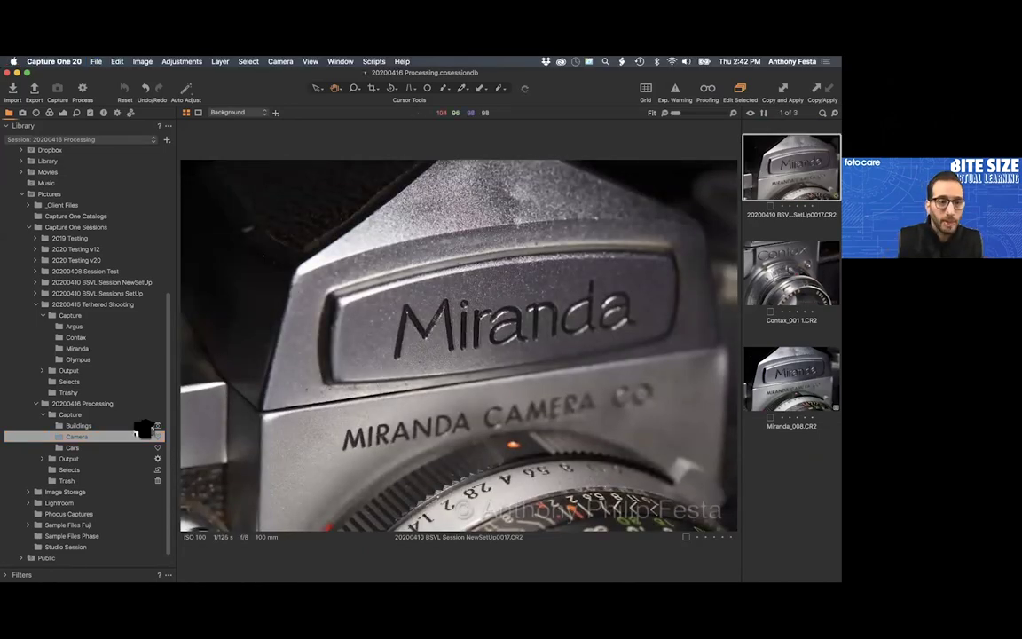
- Process Shot_01_005.RAF, Shot_01_007.RAF and Shot_01_009.RAF from the Cars folder and display the batch queue
left_click(73, 447)
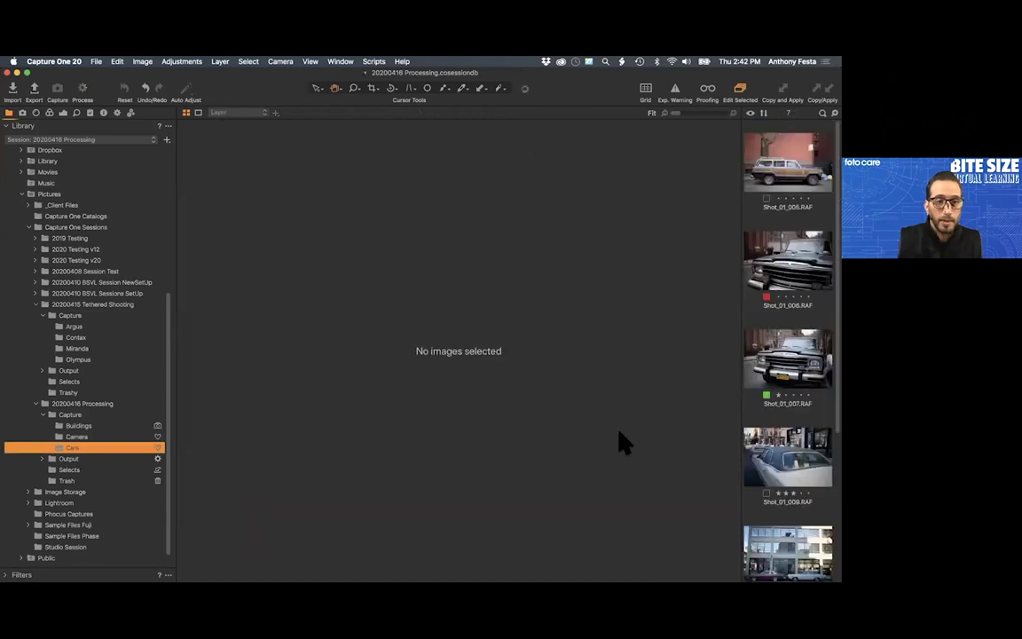
left_click(786, 359)
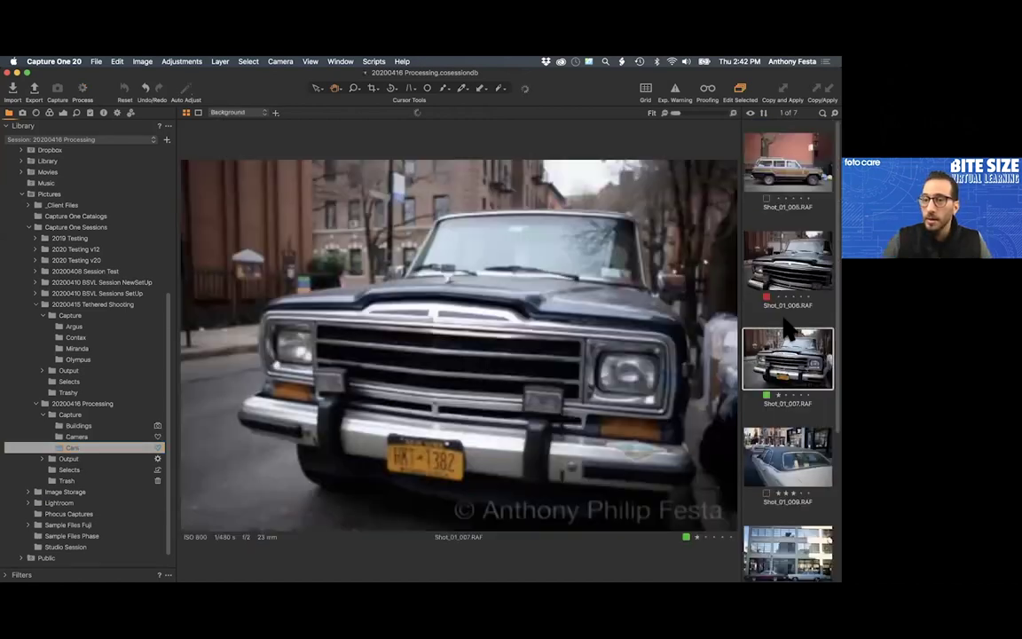
left_click(792, 171, "super")
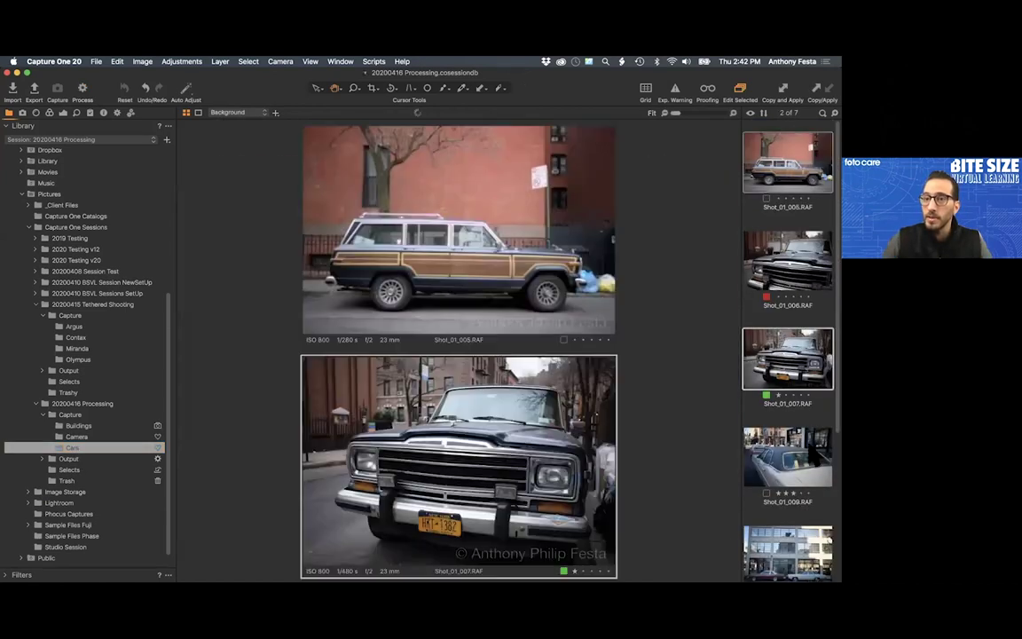
left_click(807, 476, "super")
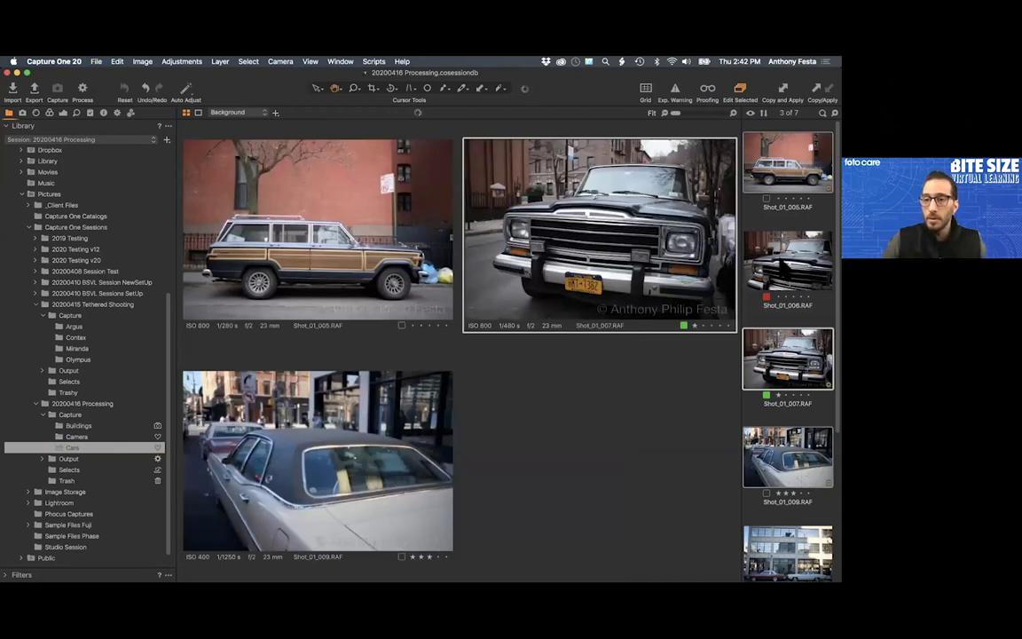
left_click(130, 113)
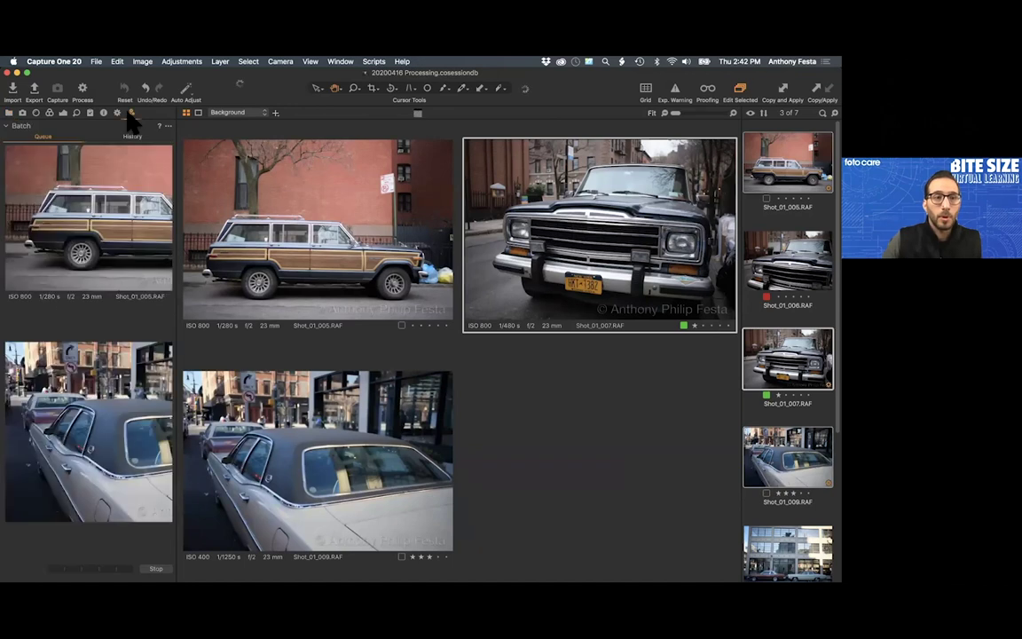
- Switch to Finder, examine the Buildings, Camera and Cars folders inside Output along with the PSD folder, and close the window
key("super+Tab")
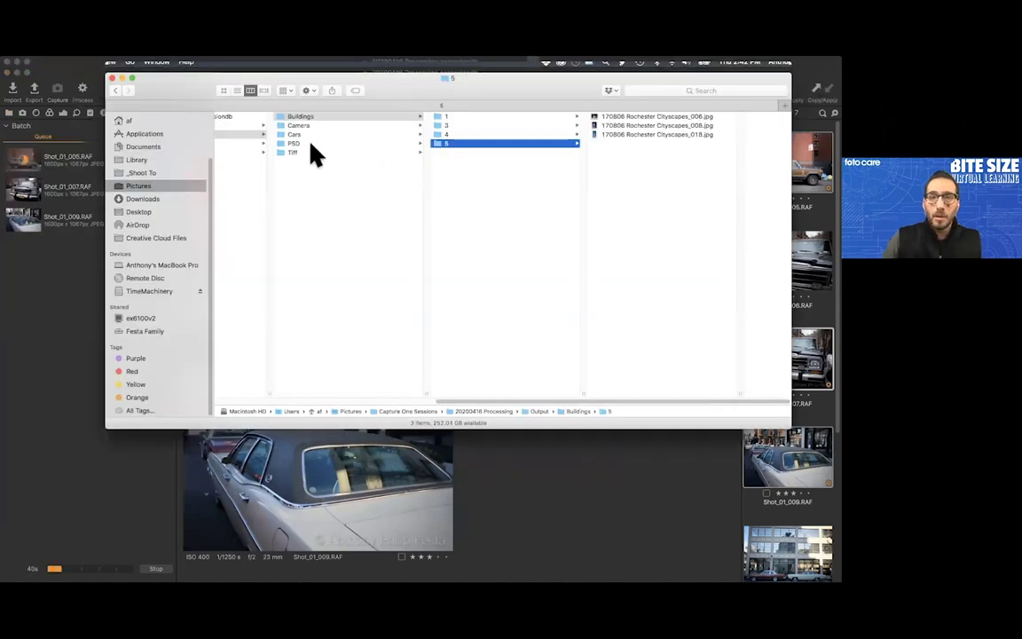
left_click(306, 143)
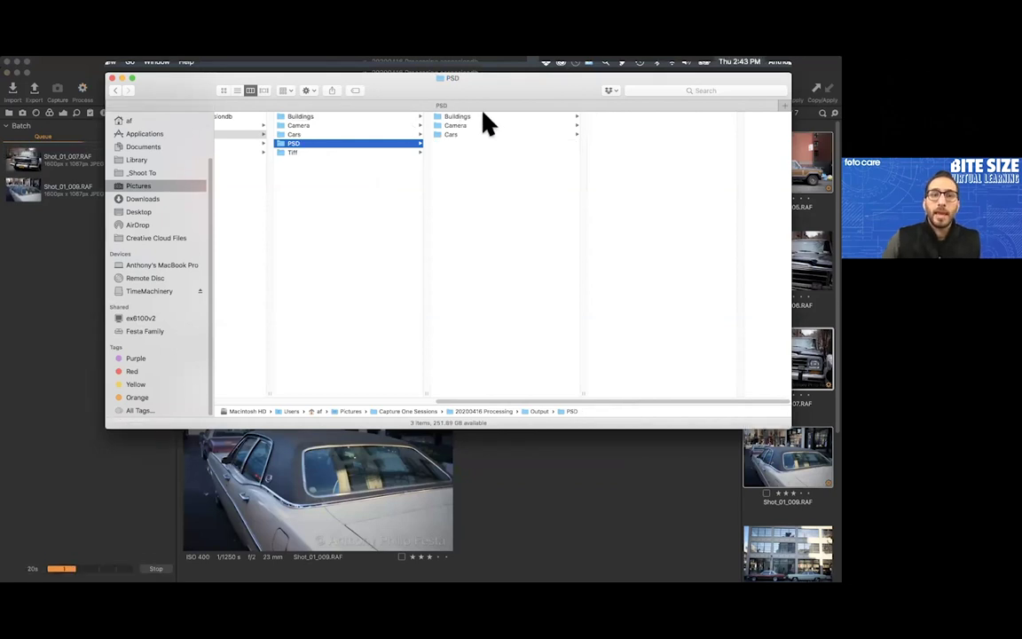
left_click(300, 117)
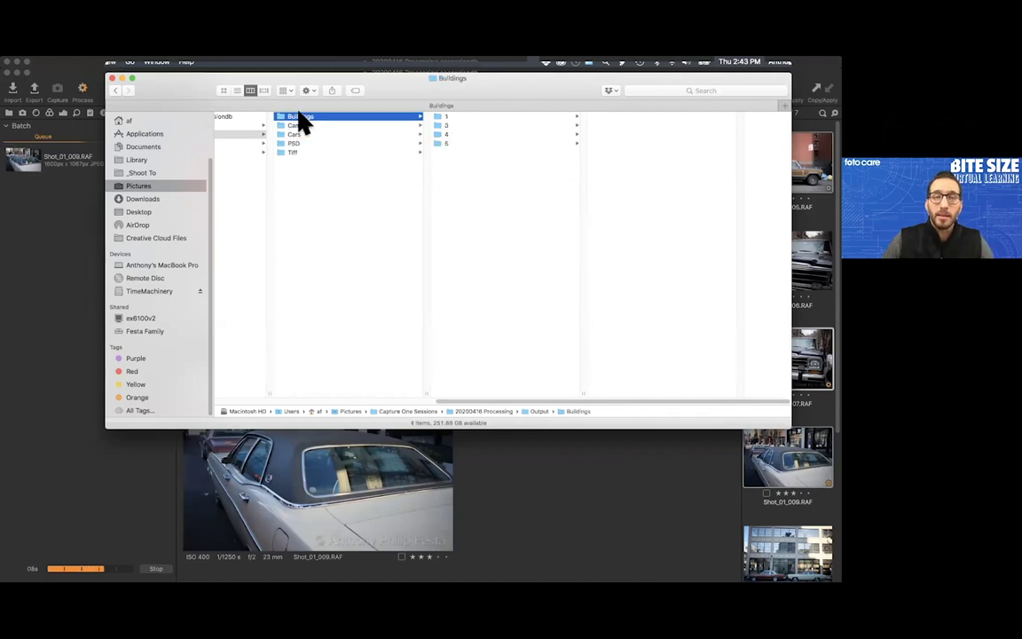
left_click(477, 117)
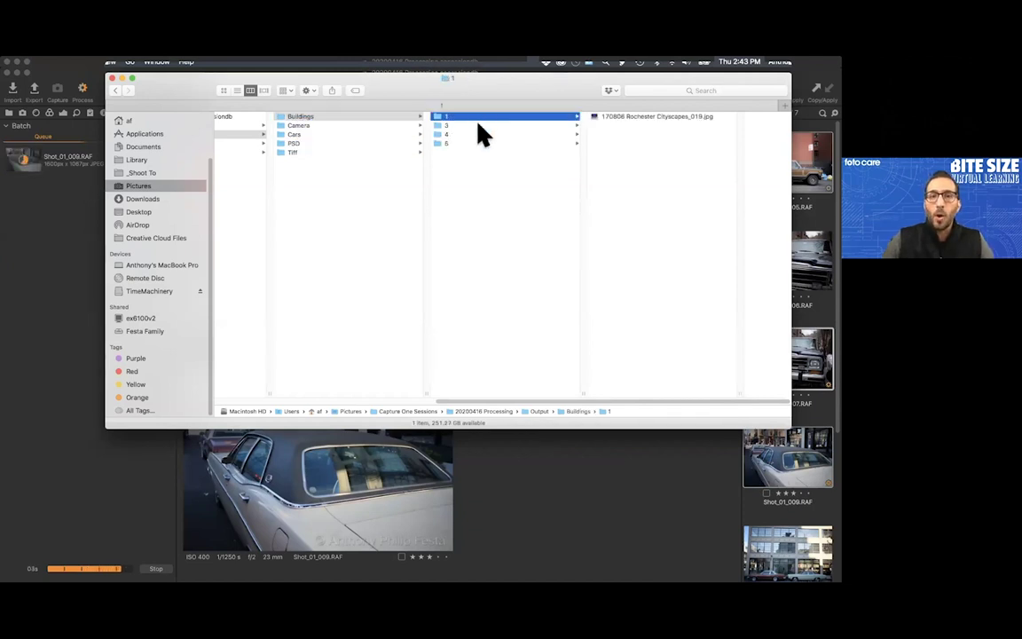
left_click(442, 134)
left_click(364, 125)
left_click(451, 116)
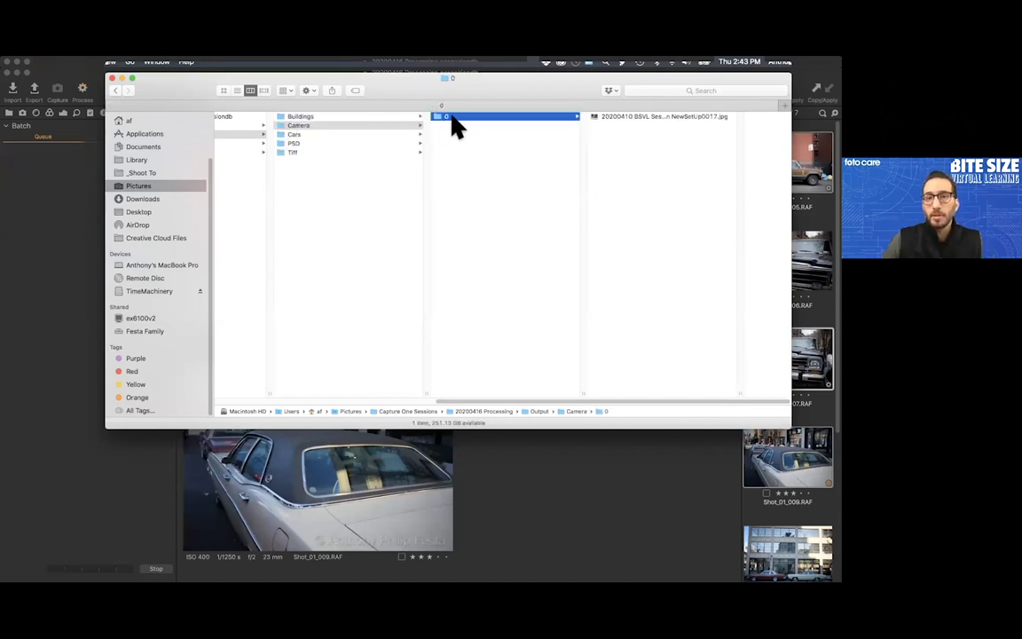
left_click(300, 134)
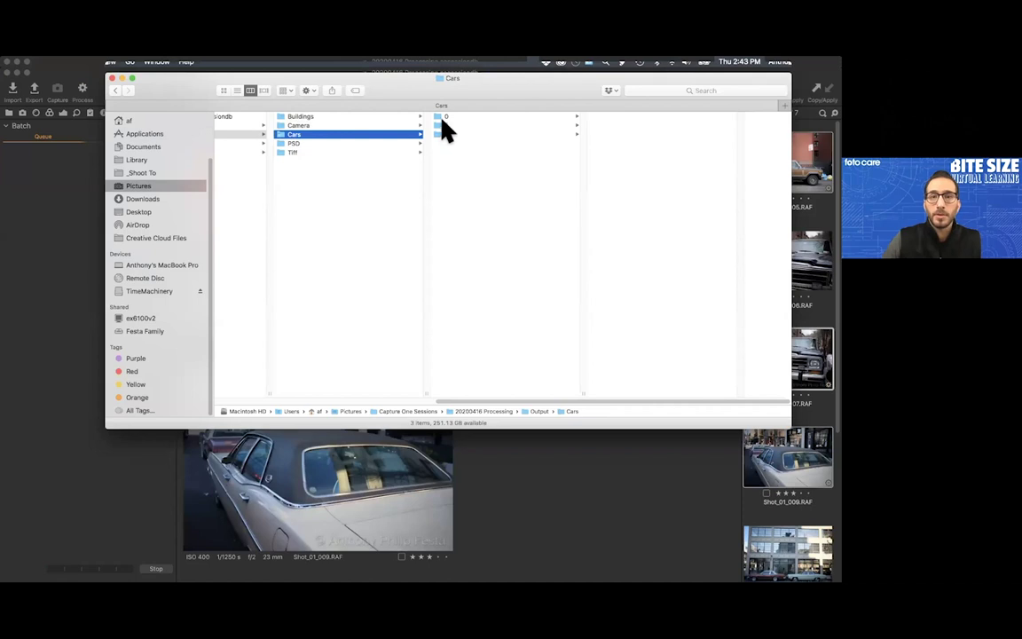
left_click(111, 79)
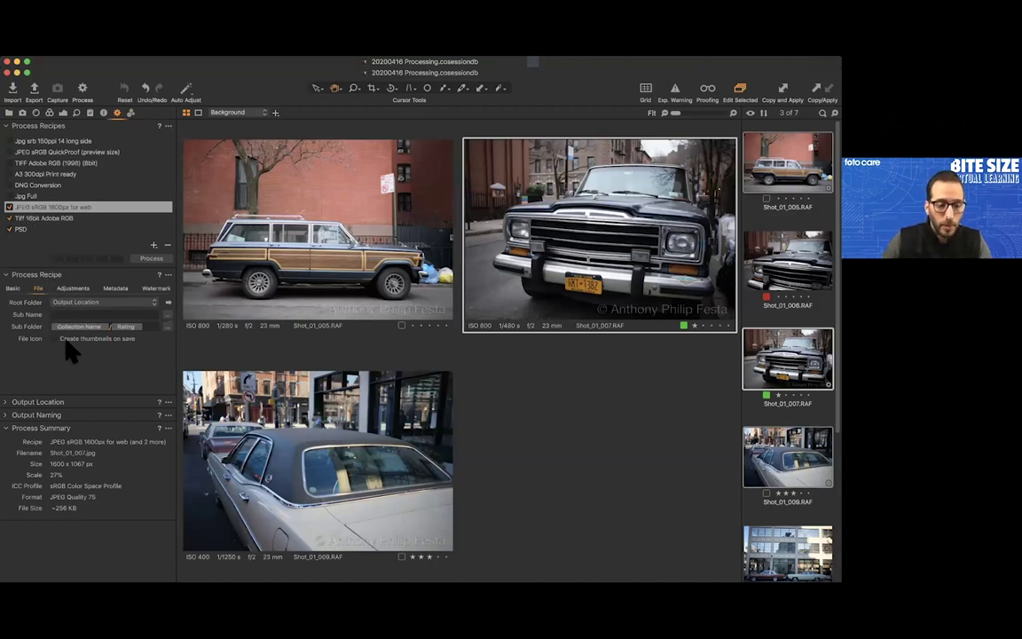
- Change the web JPEG recipe's sub folder by adding JPG/ before the Collection Name token and Stars after the Rating token
type("JPG/")
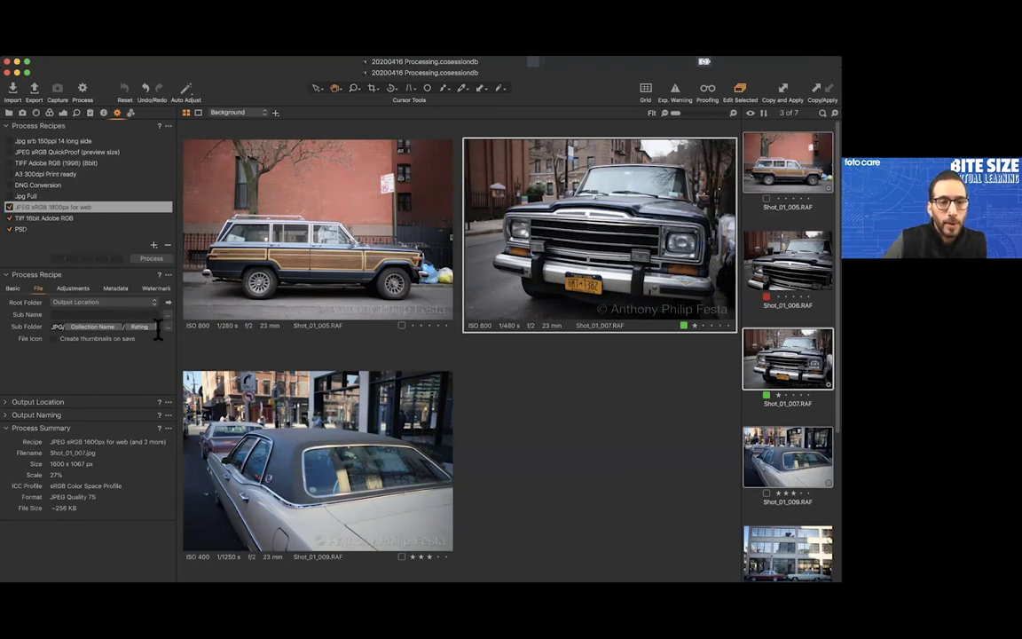
type("Stra")
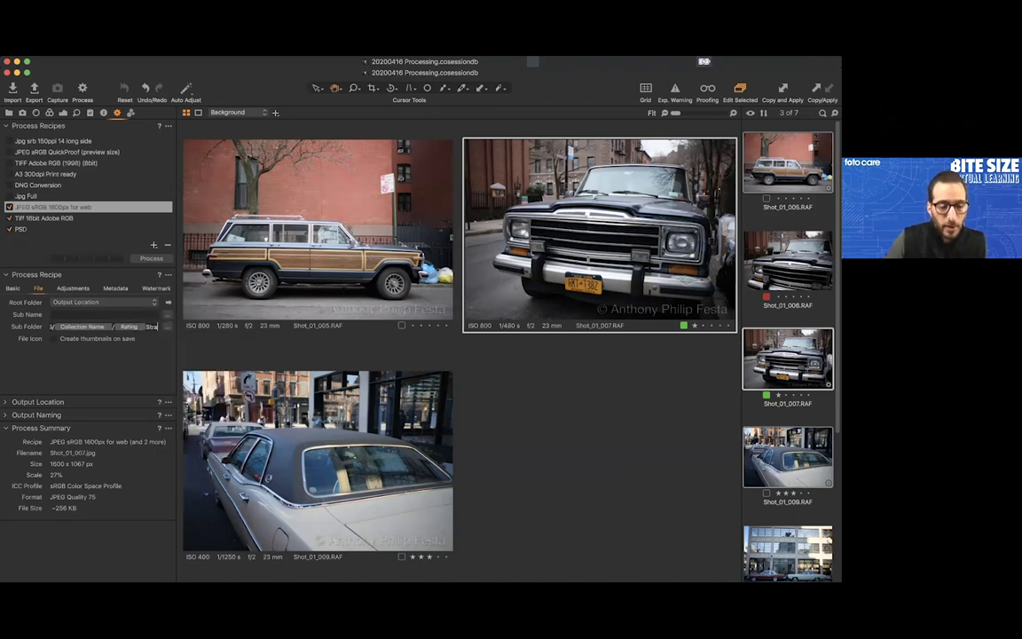
key("BackSpace")
key("BackSpace")
type("ar")
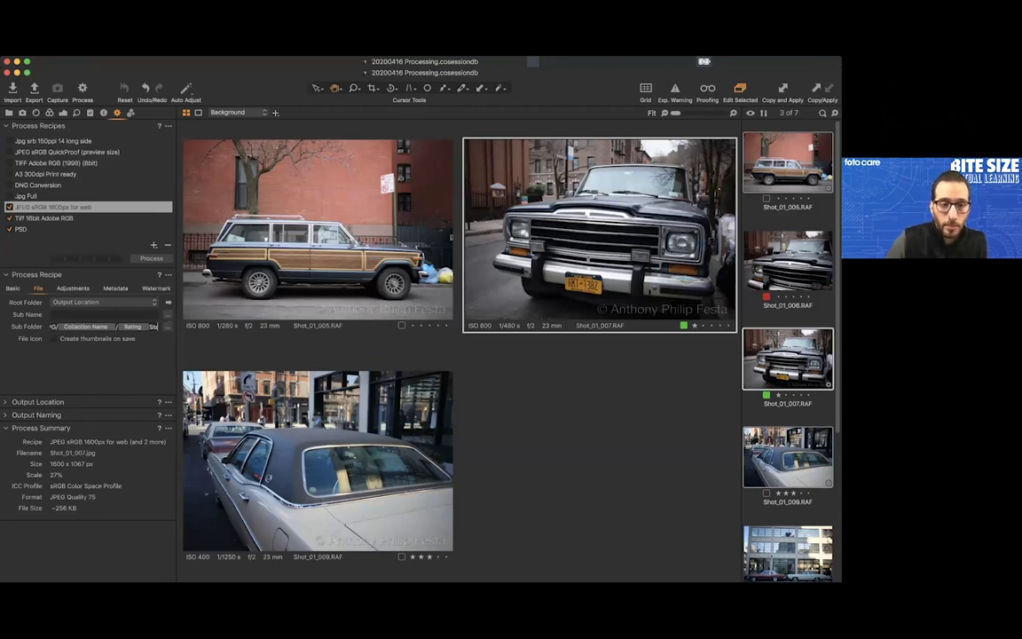
type("s")
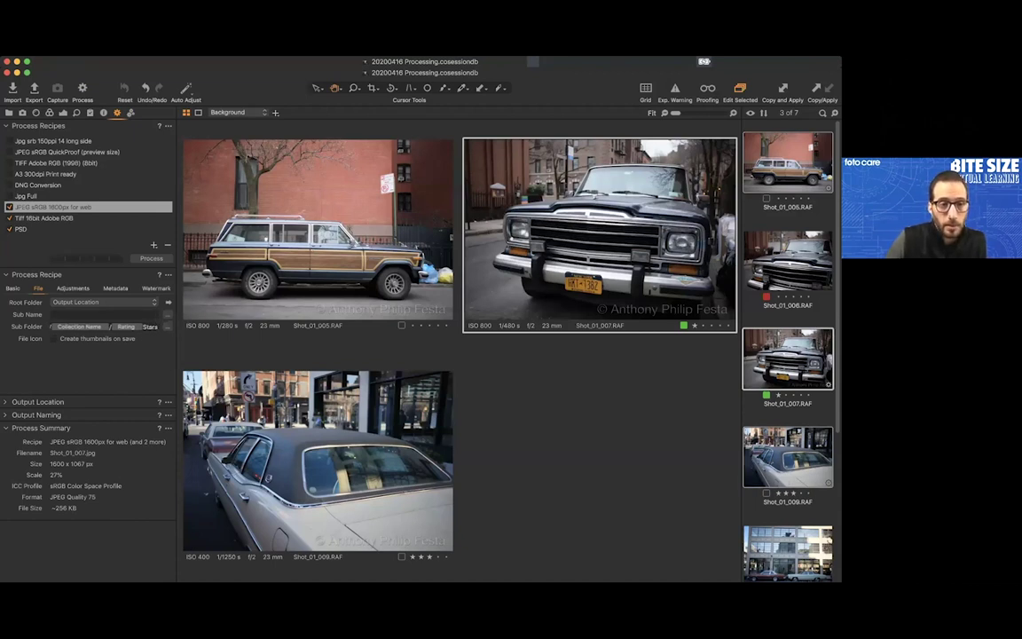
key("Return")
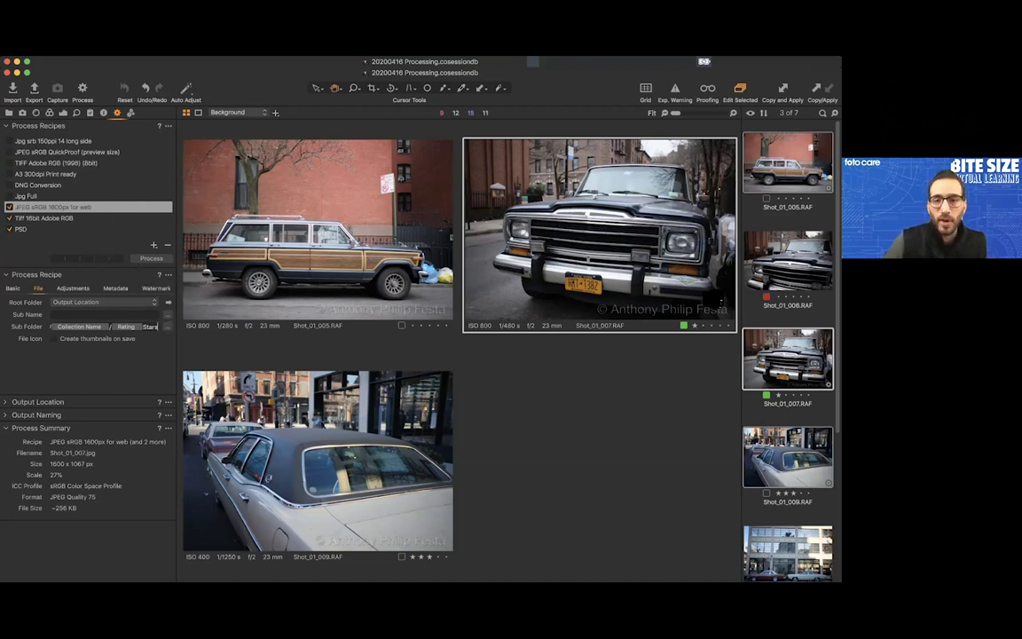
- Select Shot_01_007.RAF and Shot_01_009.RAF and process them with the enabled recipes
left_click(814, 401)
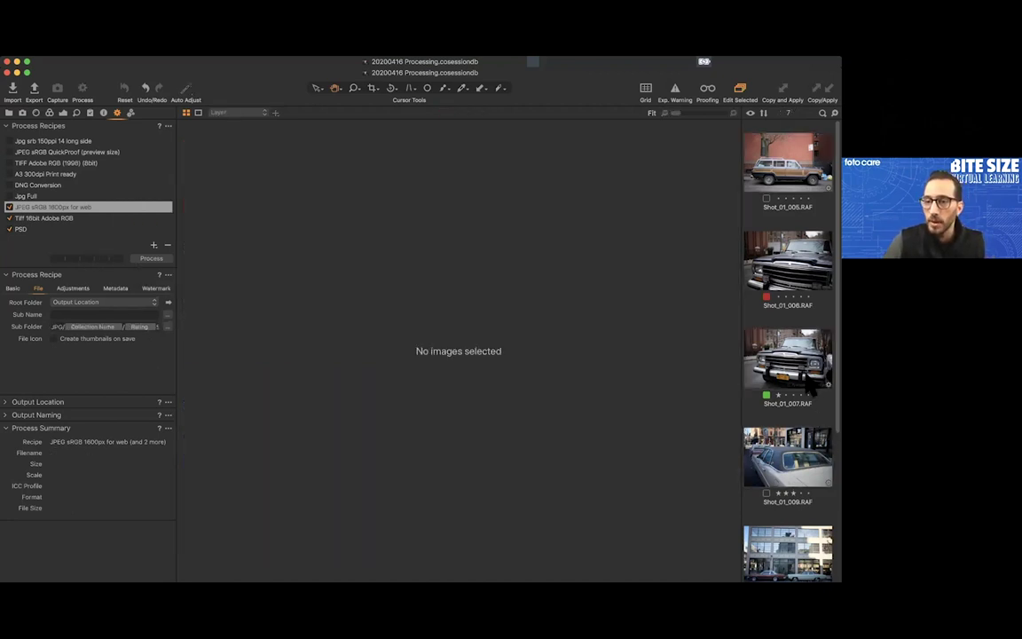
left_click(794, 359)
left_click(810, 475, "super")
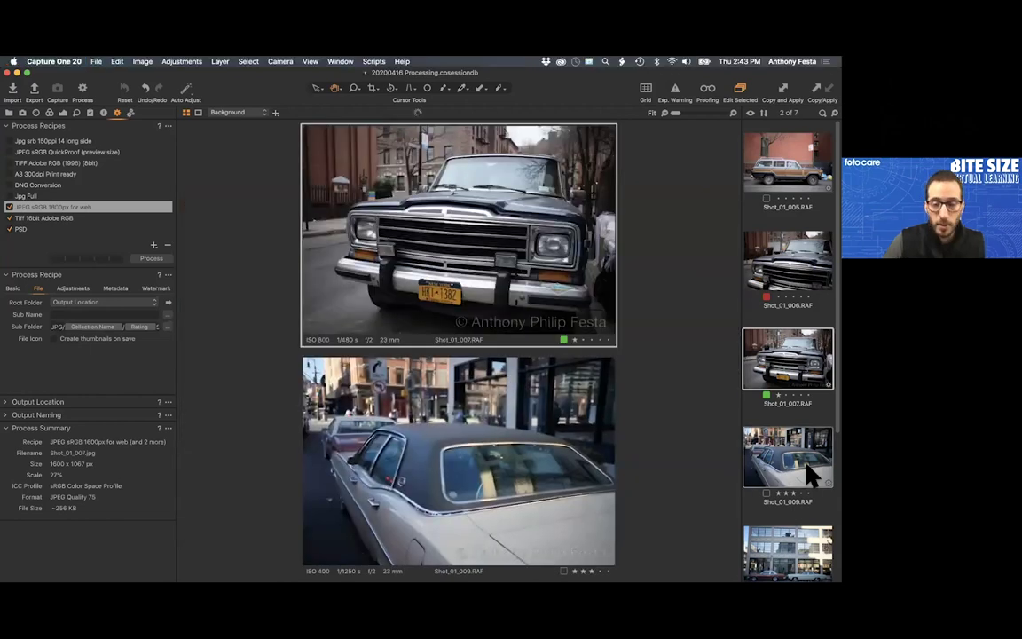
- Switch to Finder, inspect the star rating folders under Cars in the JPG output folder, and close the window
key("super+Tab")
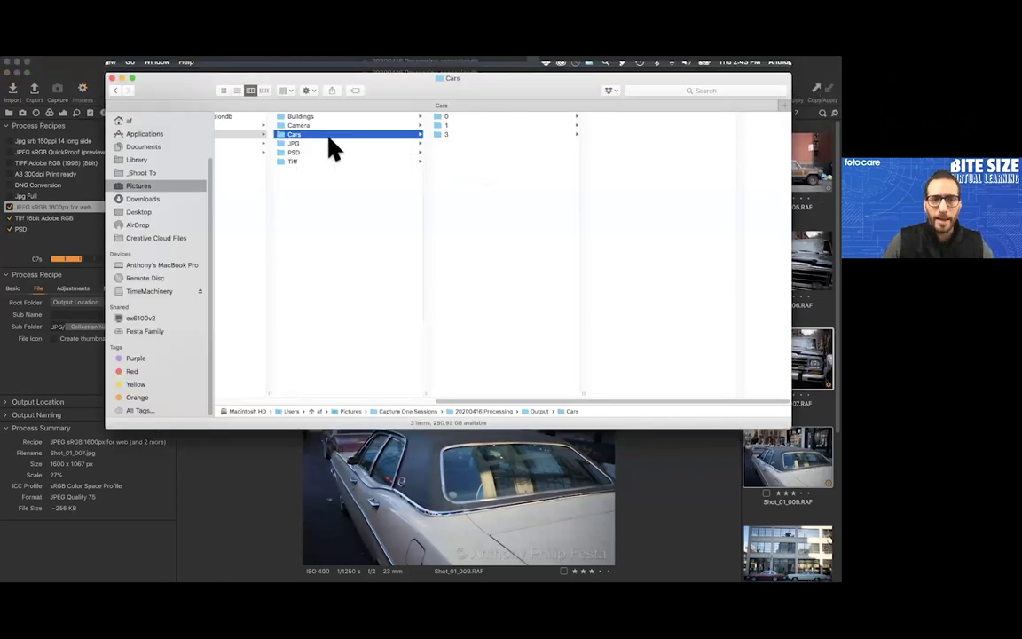
left_click(327, 144)
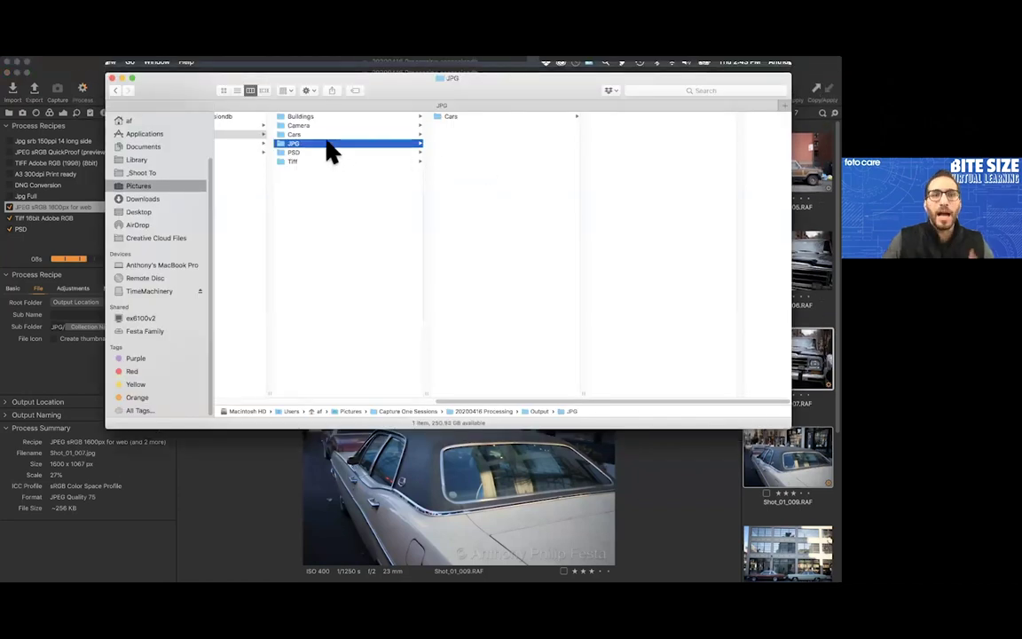
left_click(463, 116)
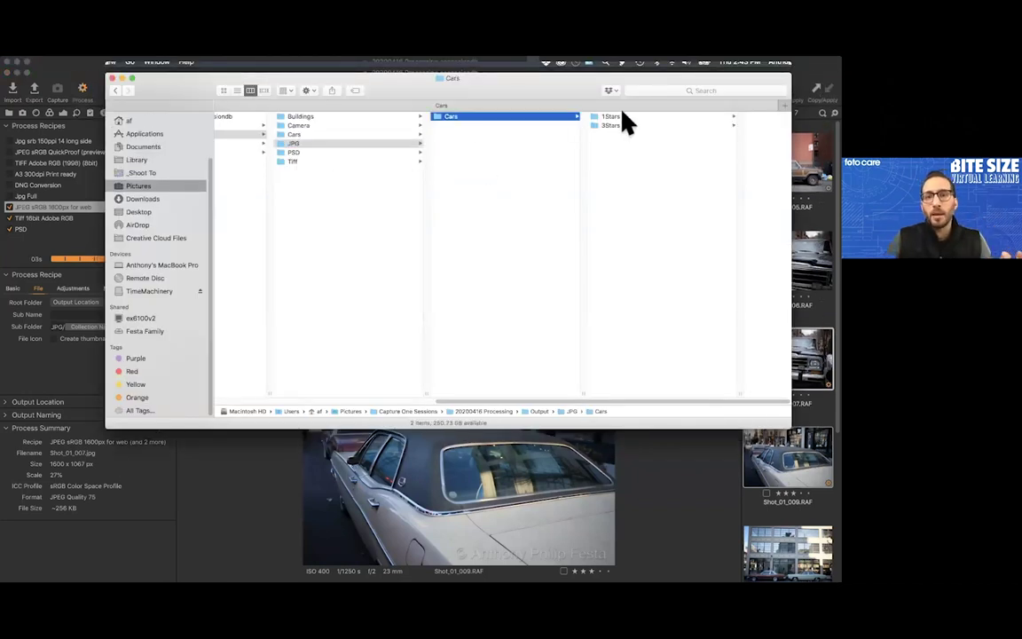
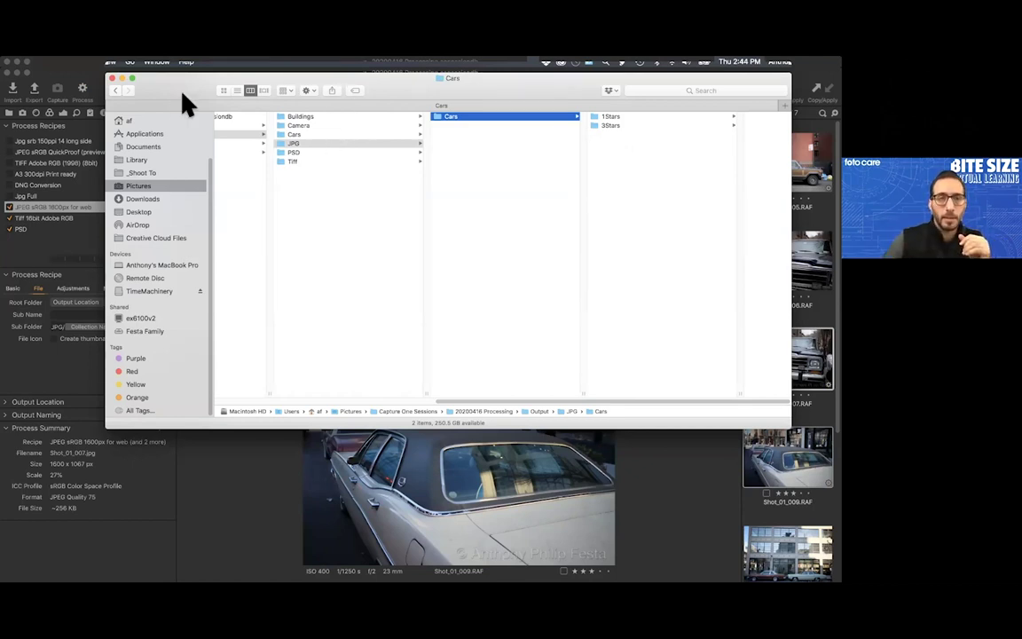
left_click(113, 79)
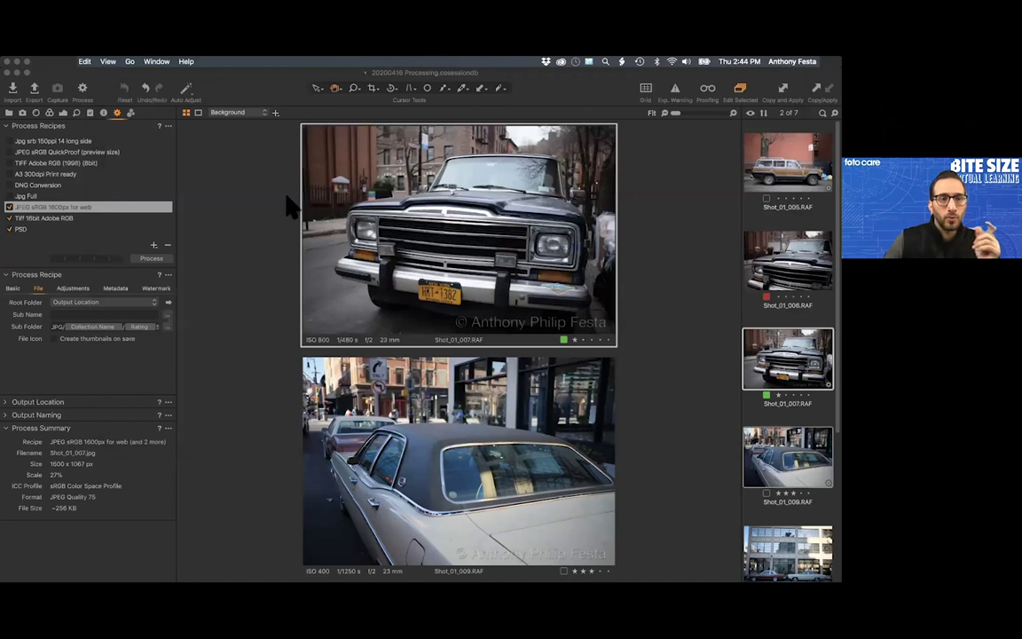
- Disable the web JPEG and Tiff 16bit Adobe RGB recipes and select the PSD recipe as the only enabled one
left_click(9, 218)
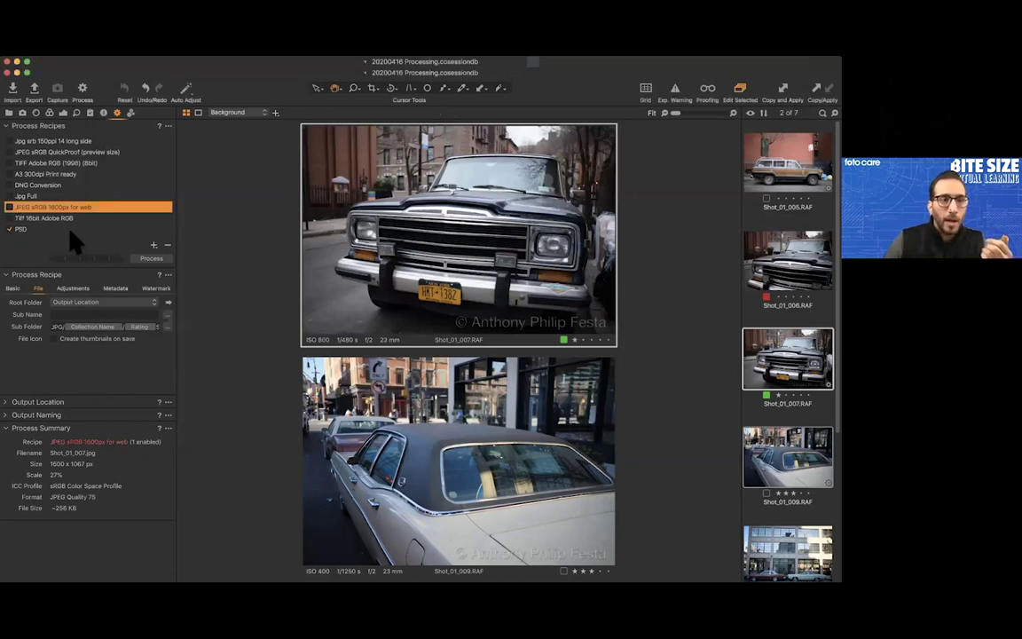
left_click(22, 229)
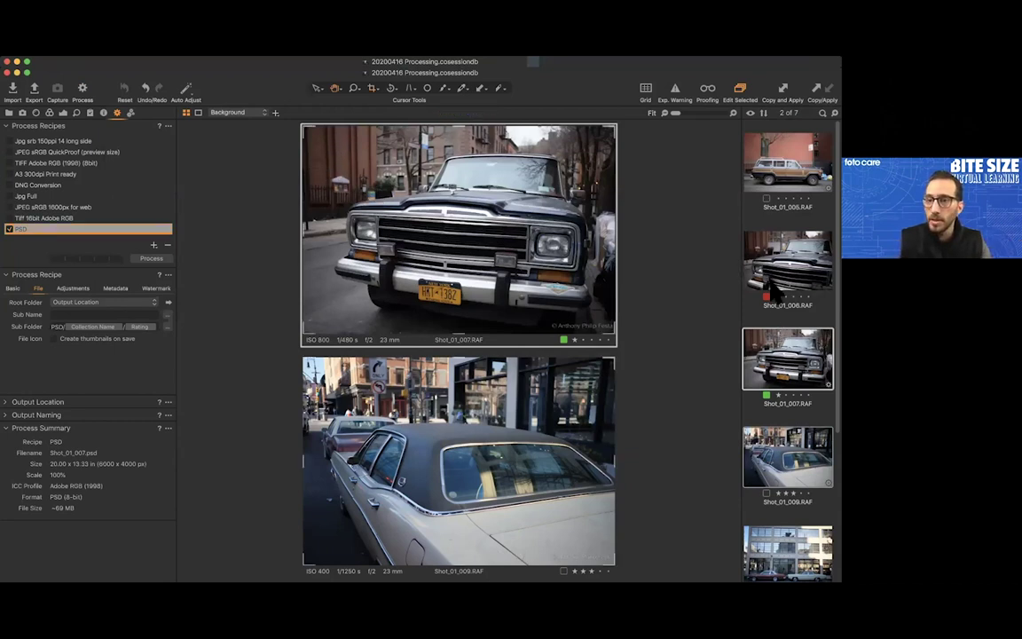
key("super+d")
- Crop Shot_01_006.RAF from its upper-left corner to about 18.44 by 12.29 in, using the Original aspect ratio
left_click(784, 255)
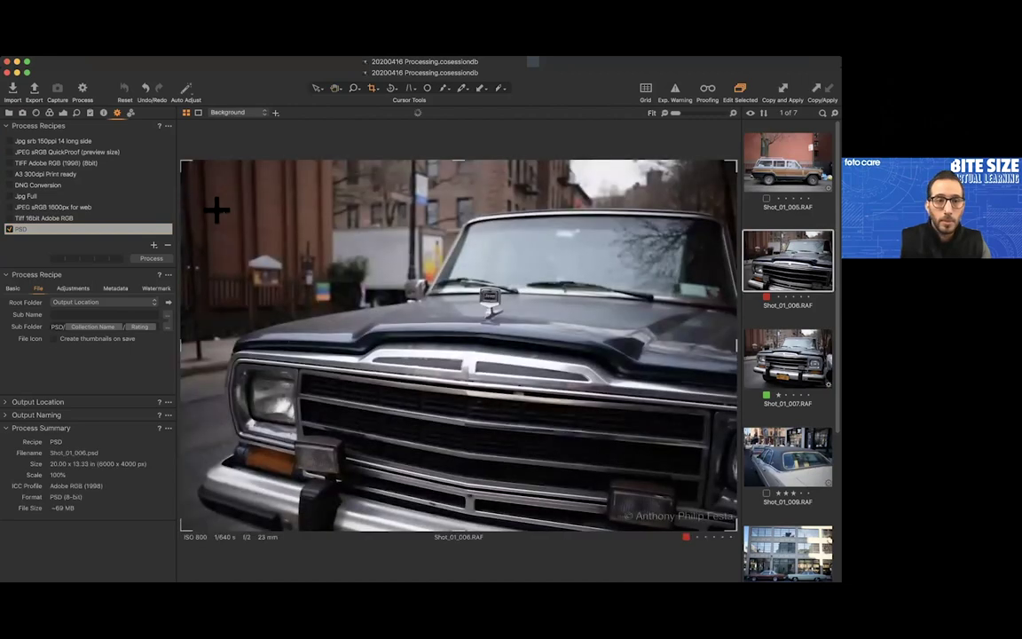
left_click_drag(182, 162, 212, 188)
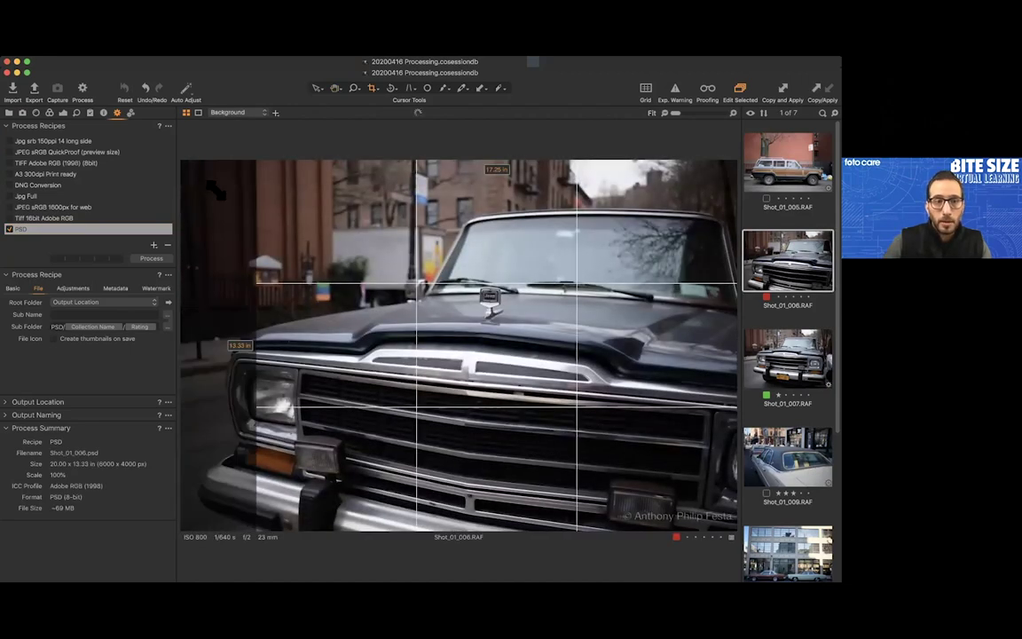
left_click(373, 96)
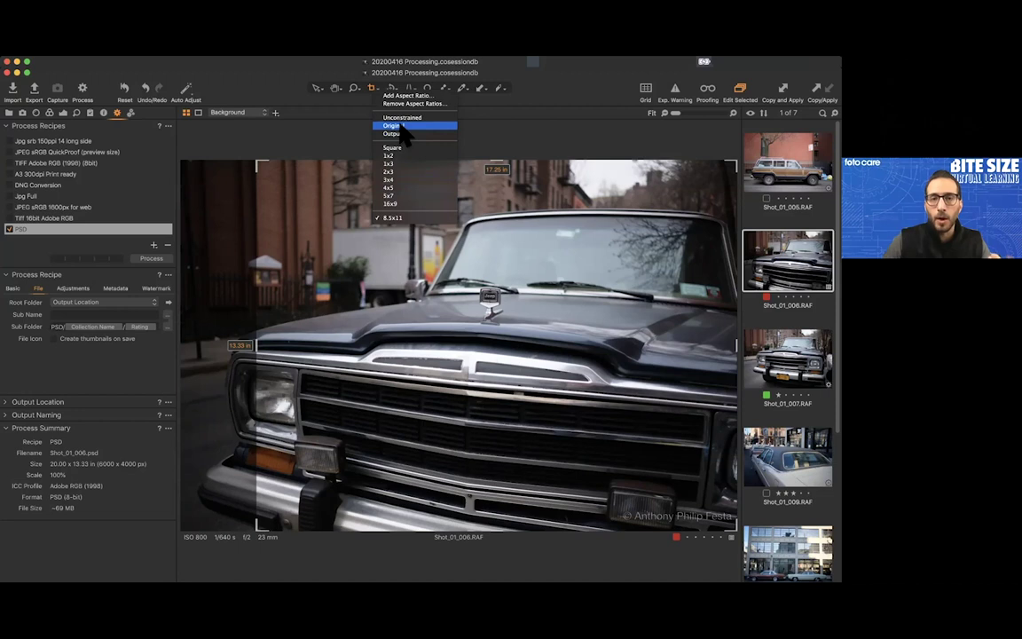
left_click(400, 127)
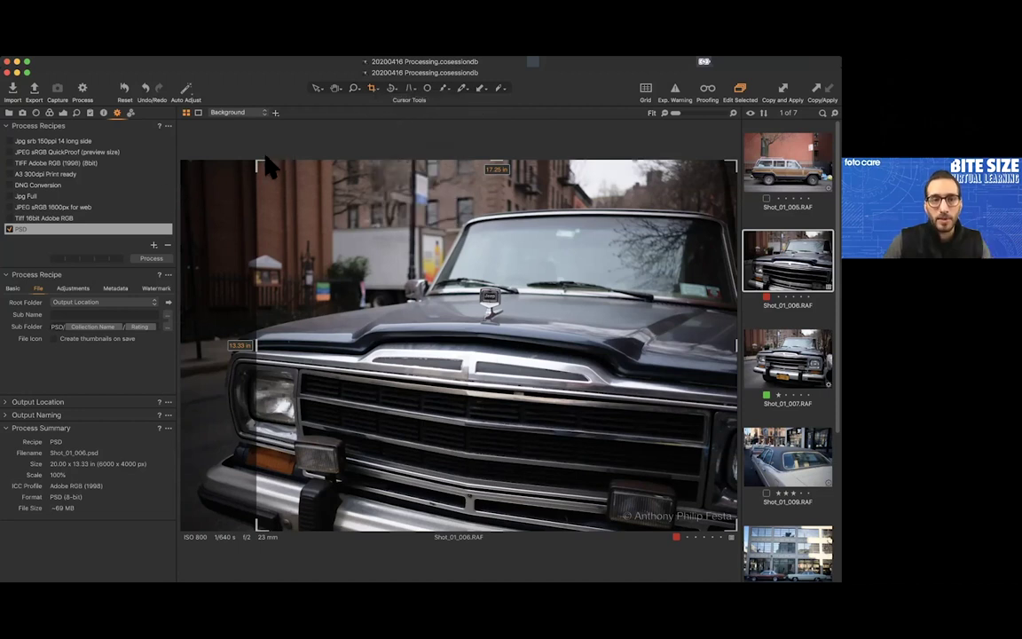
left_click_drag(257, 167, 216, 190)
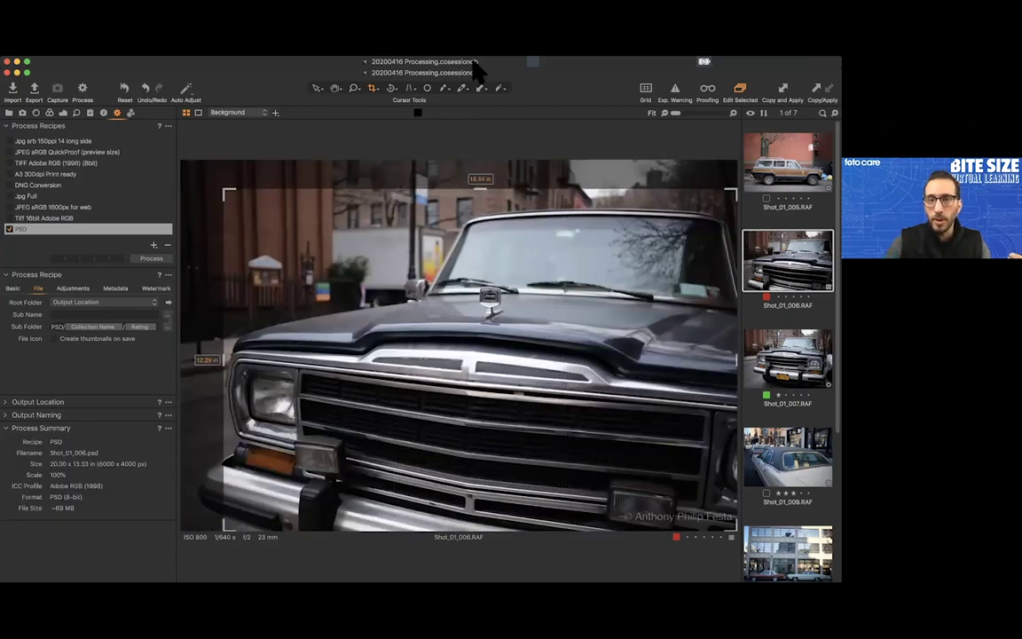
- Handwrite the red annotation MAKE BETTER across the upper part of Shot_01_006.RAF with Draw Annotations
left_click(499, 90)
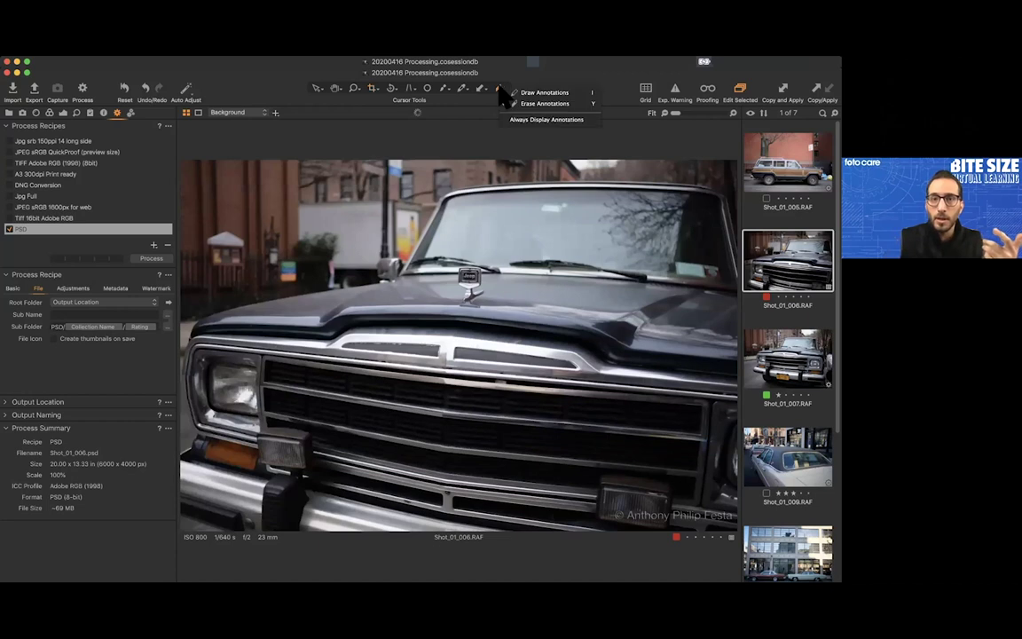
left_click(523, 93)
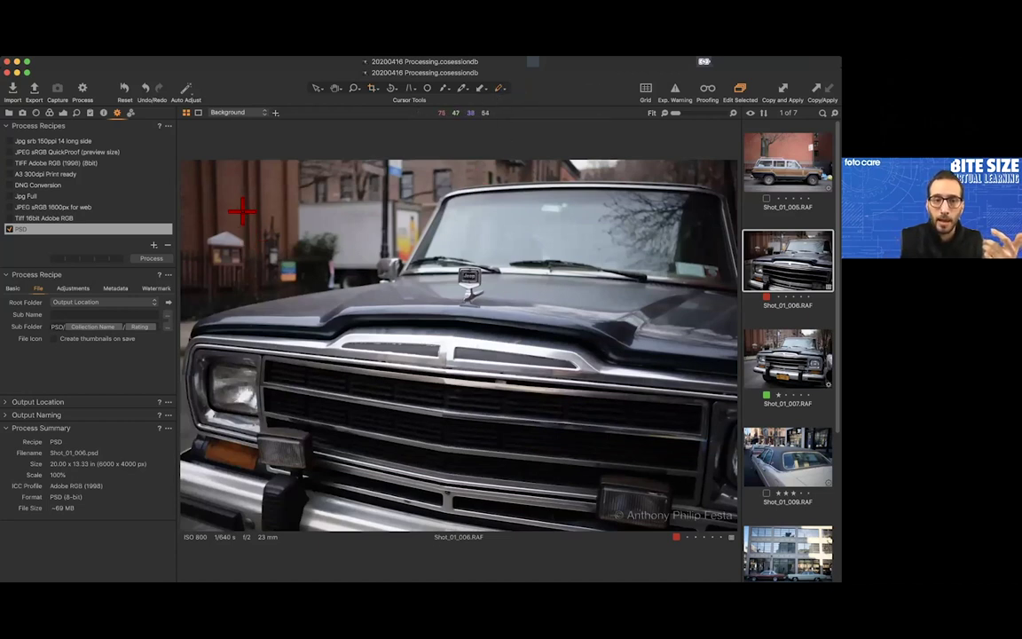
mouse_move(213, 264)
left_mouse_down()
mouse_move(217, 209)
mouse_move(226, 237)
mouse_move(236, 231)
mouse_move(238, 262)
mouse_move(251, 258)
mouse_move(252, 222)
mouse_move(265, 266)
mouse_move(250, 255)
mouse_move(277, 244)
mouse_move(272, 225)
mouse_move(267, 259)
mouse_move(282, 229)
mouse_move(270, 245)
mouse_move(298, 264)
mouse_move(291, 240)
mouse_move(333, 210)
mouse_move(300, 233)
mouse_move(314, 250)
mouse_move(302, 252)
mouse_move(342, 237)
left_mouse_up()
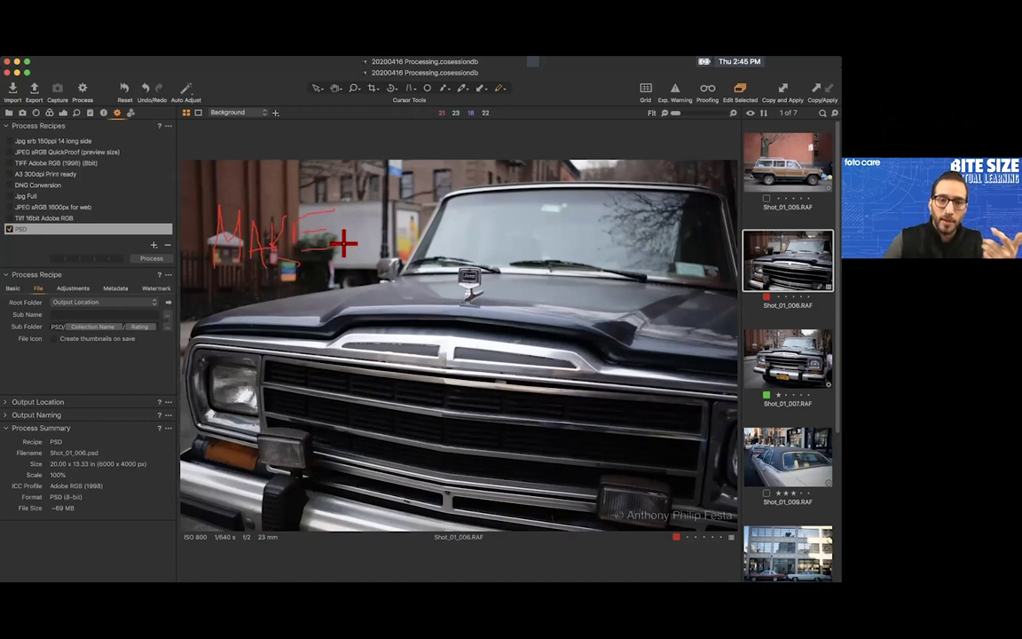
mouse_move(406, 204)
left_mouse_down()
mouse_move(387, 232)
mouse_move(429, 199)
mouse_move(421, 213)
mouse_move(432, 212)
mouse_move(411, 228)
mouse_move(452, 200)
mouse_move(447, 235)
mouse_move(443, 204)
mouse_move(462, 203)
mouse_move(466, 233)
mouse_move(458, 207)
mouse_move(482, 205)
mouse_move(482, 214)
mouse_move(499, 201)
mouse_move(487, 213)
mouse_move(516, 213)
mouse_move(483, 224)
mouse_move(521, 225)
mouse_move(546, 203)
mouse_move(530, 212)
mouse_move(559, 223)
left_mouse_up()
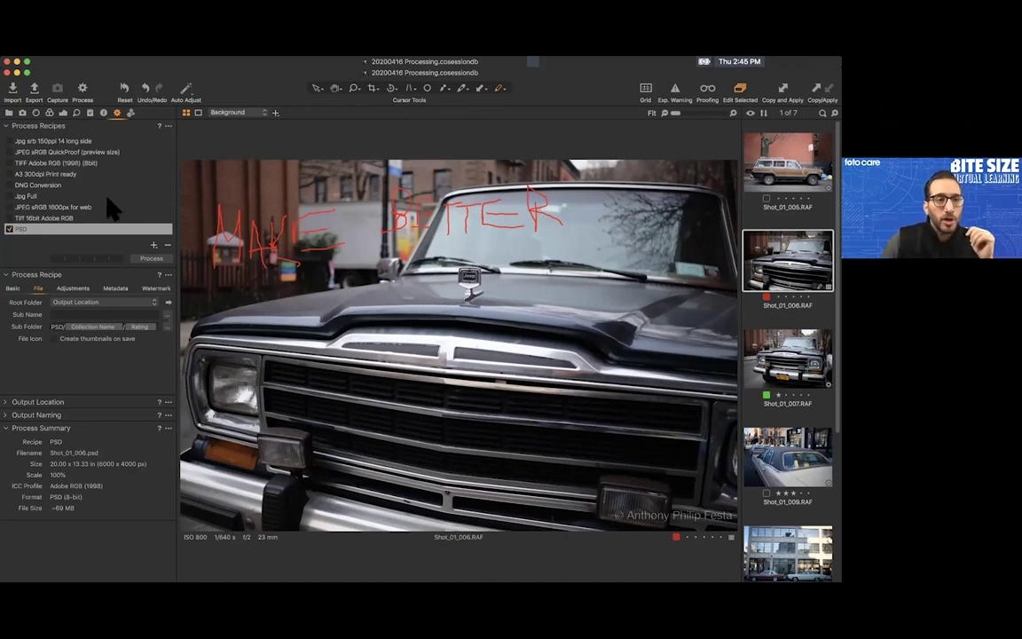
- Try to process Shot_01_006.RAF with the disabled Tiff 16bit Adobe RGB recipe selected, and cancel the processing
left_click(68, 218)
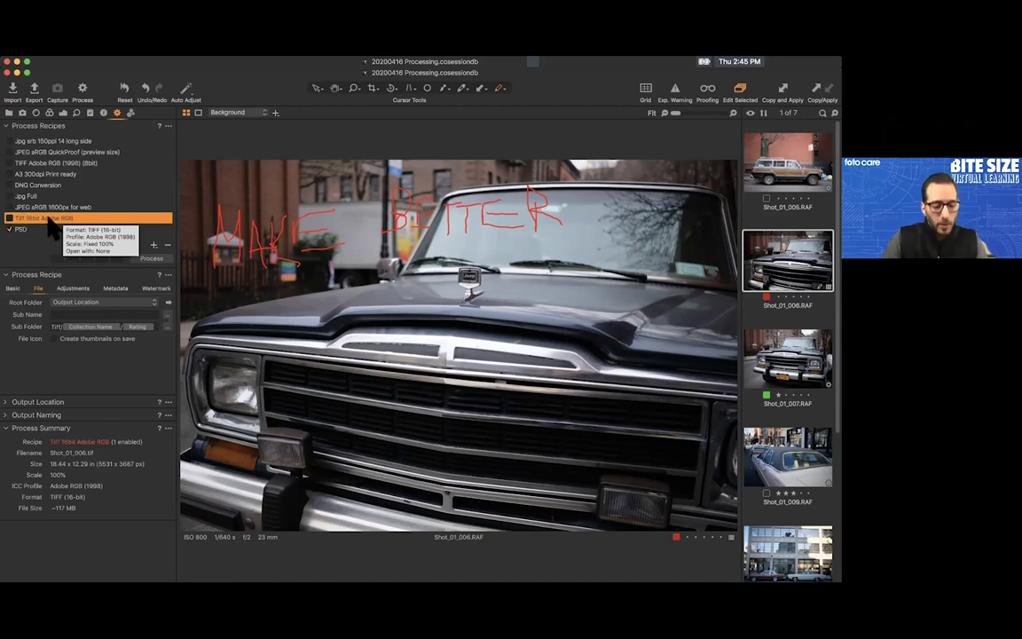
key("super+d")
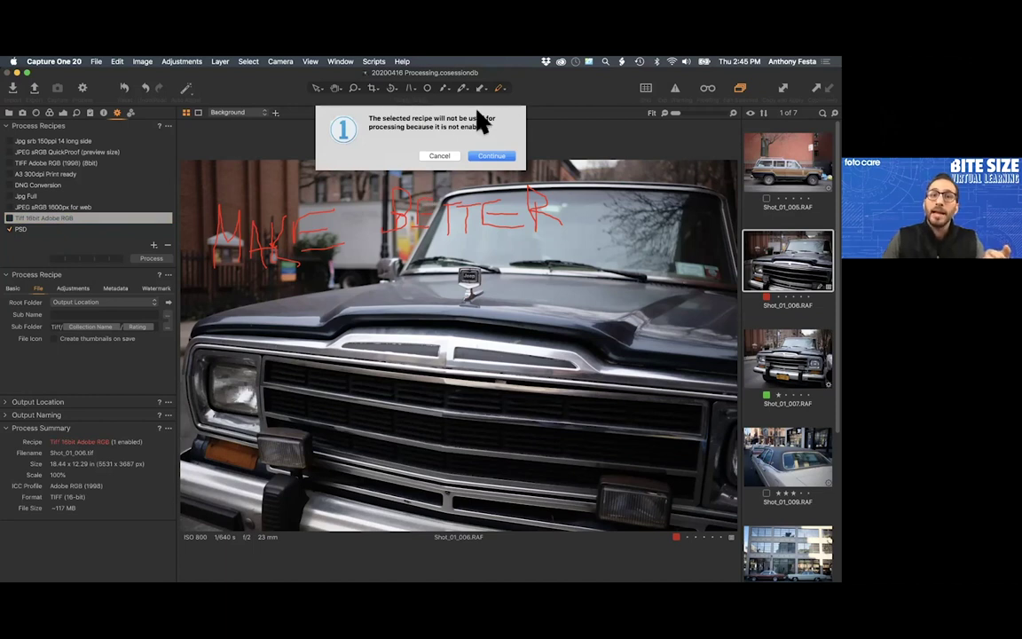
left_click(438, 156)
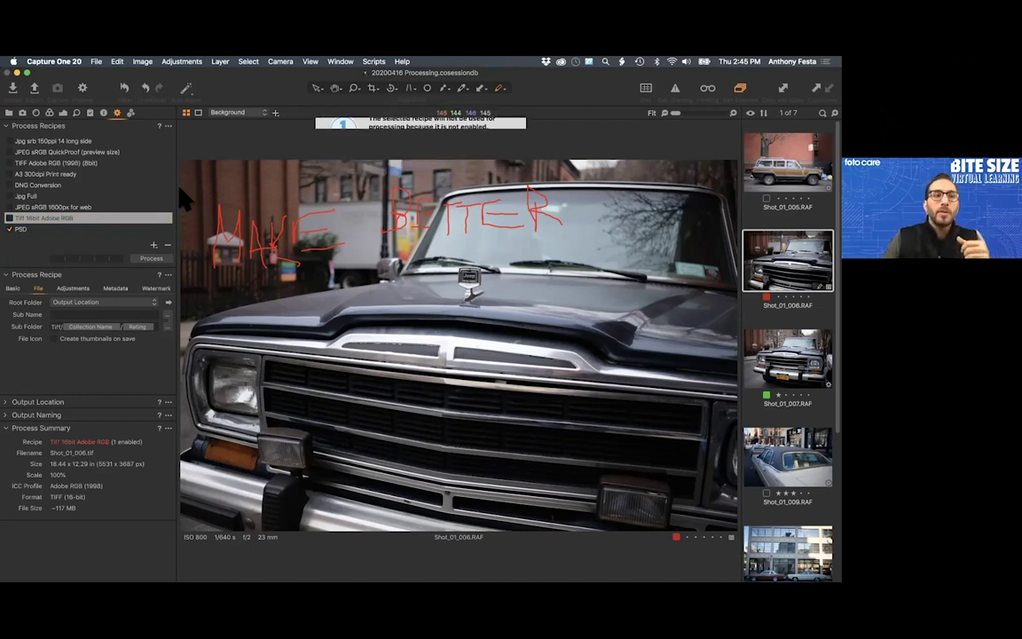
- Select the PSD recipe and keep it enabled for processing
left_click(9, 229)
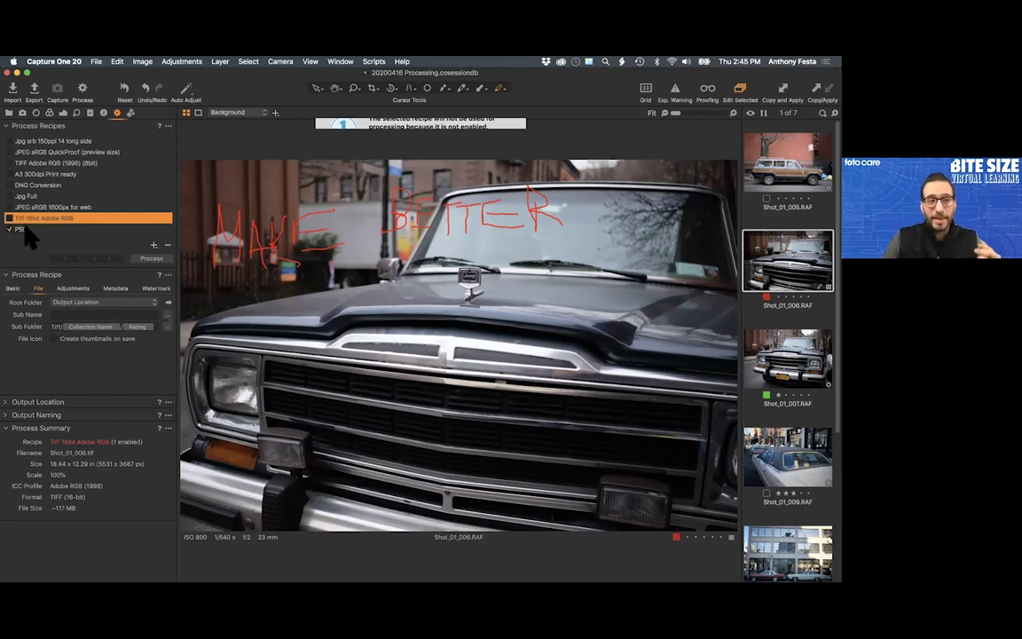
left_click(27, 228)
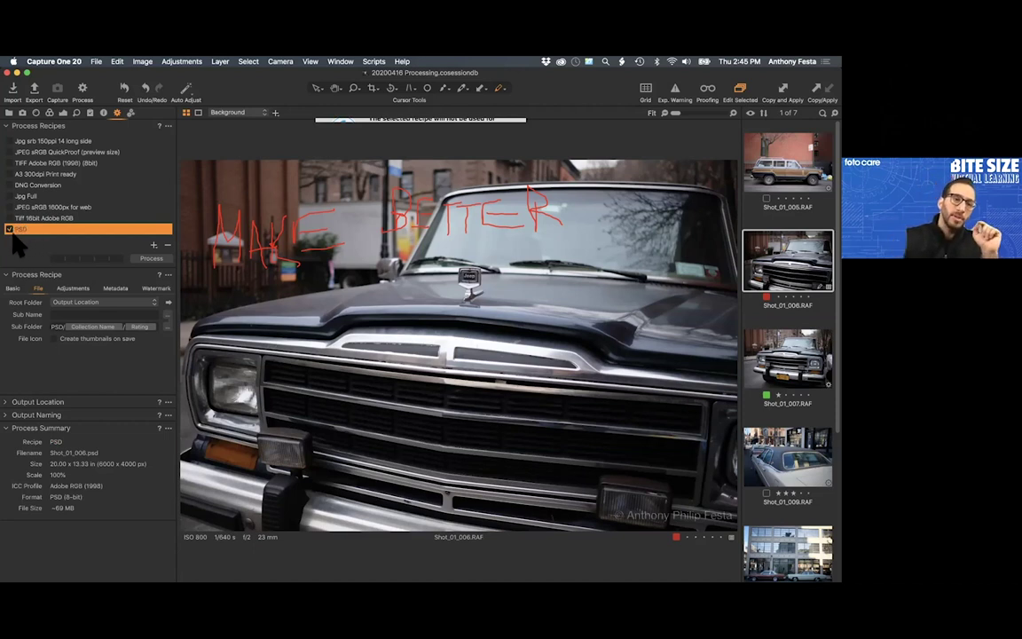
- Process Shot_01_006.RAF with the PSD recipe
left_click(155, 257)
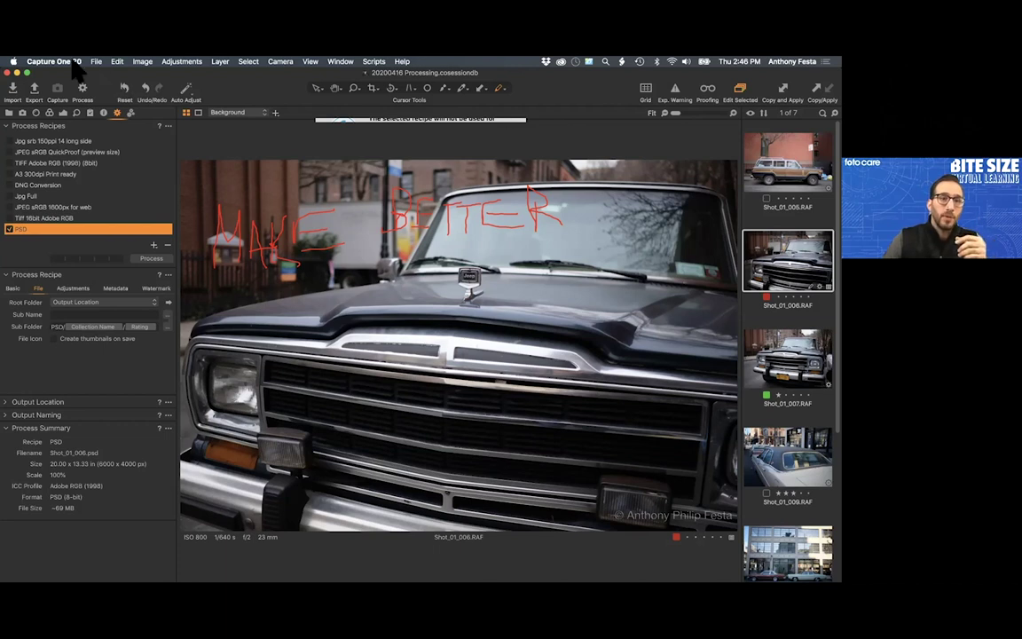
- Review the Warnings preferences for files, adjustments and output, and close the preferences without changes
left_click(73, 62)
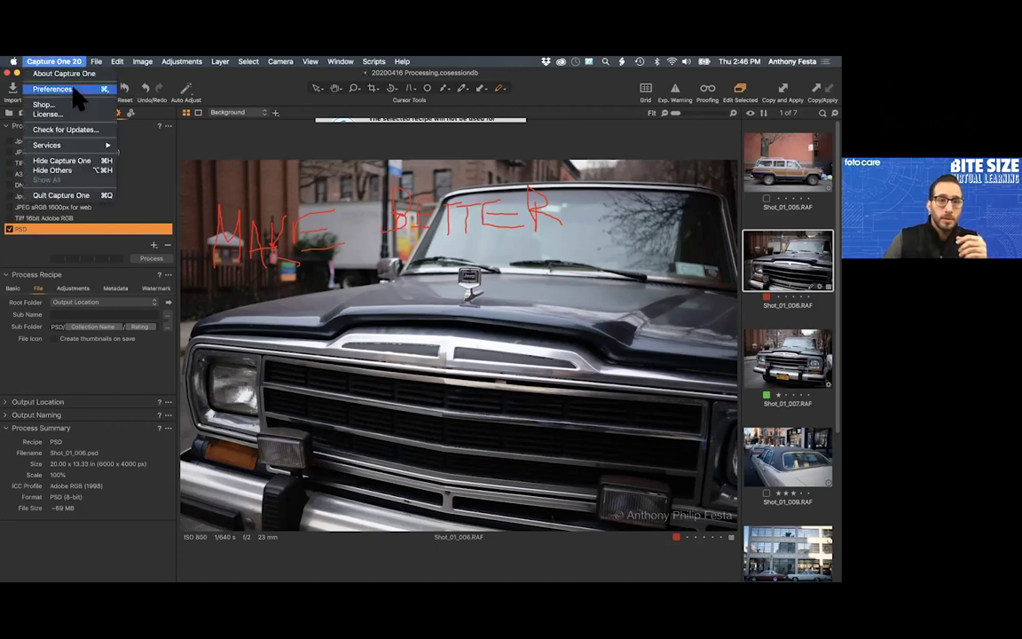
left_click(76, 89)
left_click(449, 304)
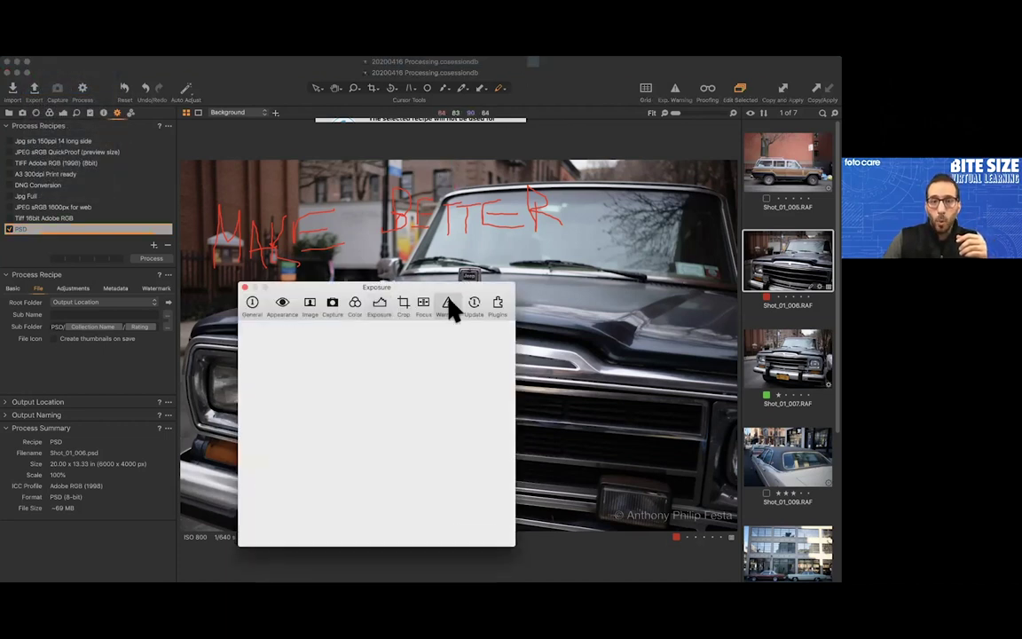
left_click_drag(466, 286, 474, 111)
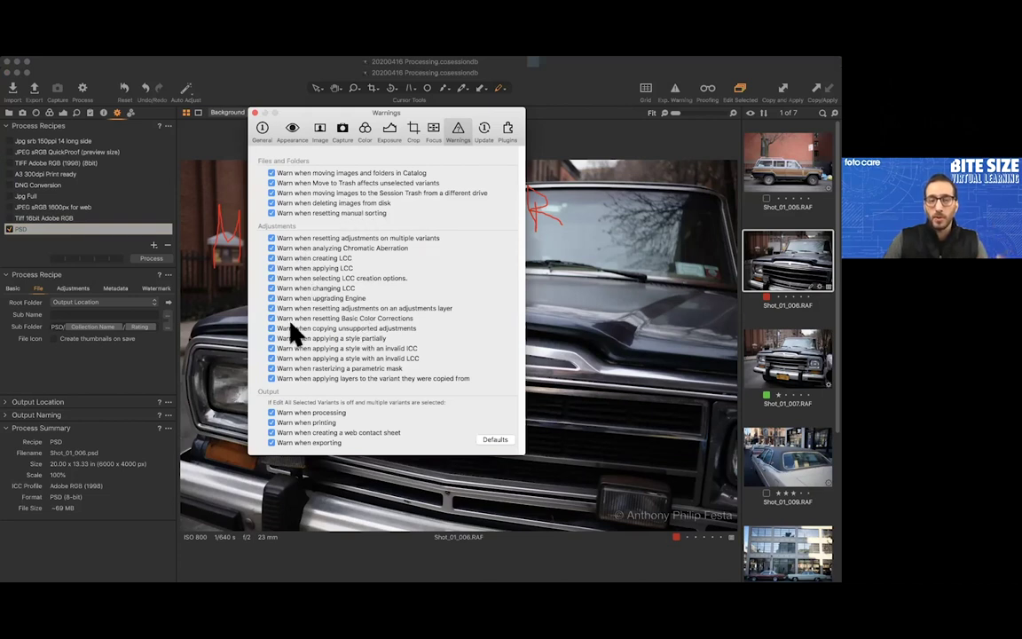
left_click(256, 113)
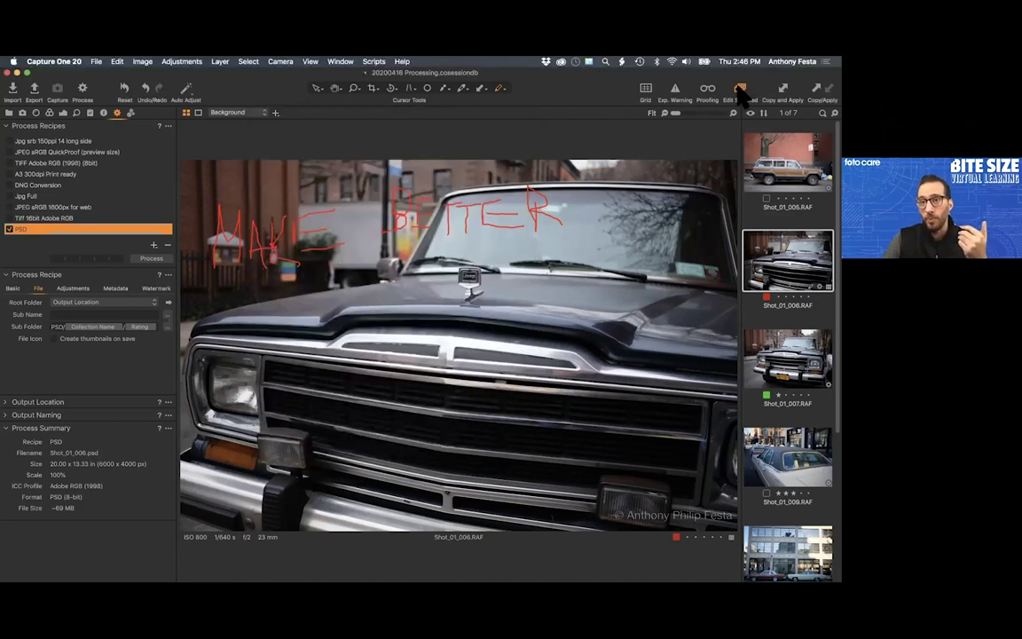
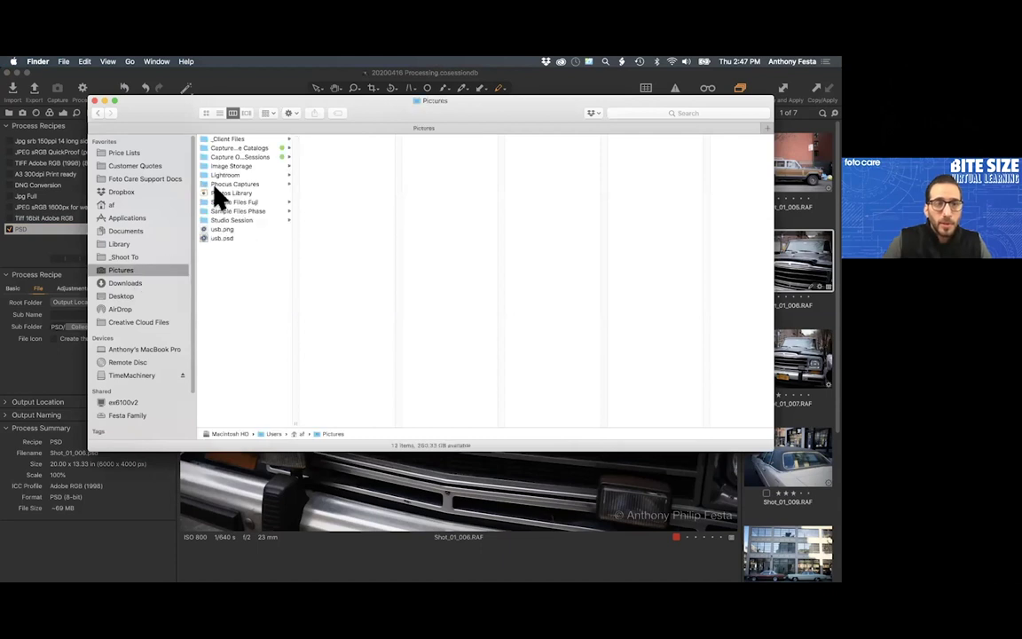
- In Finder, browse the 20200416 Processing session to Output/PSD/Cars/0 and open Shot_01_006.psd in Photoshop
left_click(254, 157)
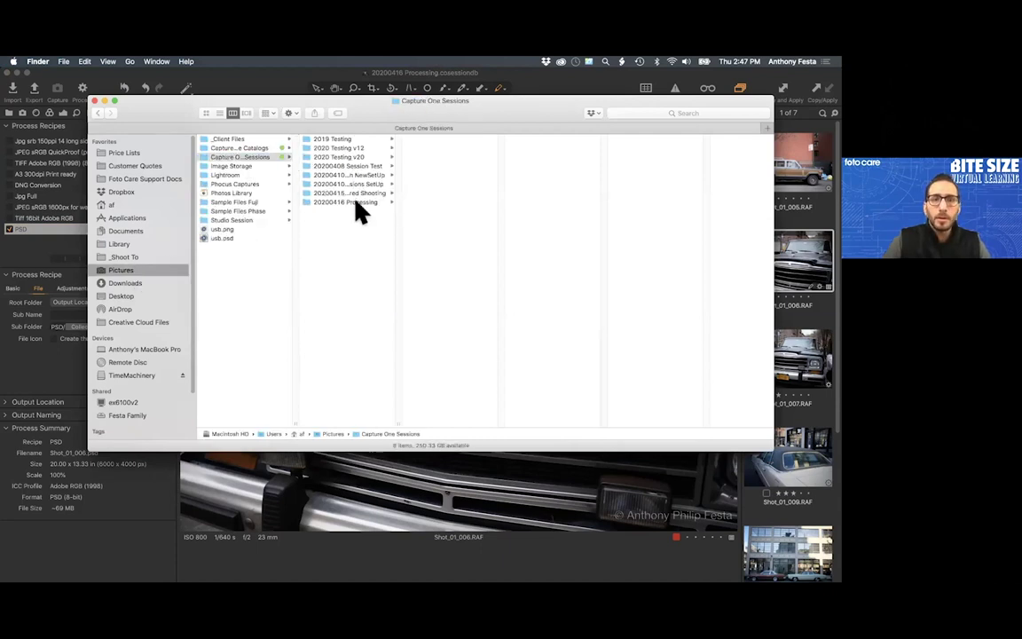
left_click(355, 202)
left_click(465, 157)
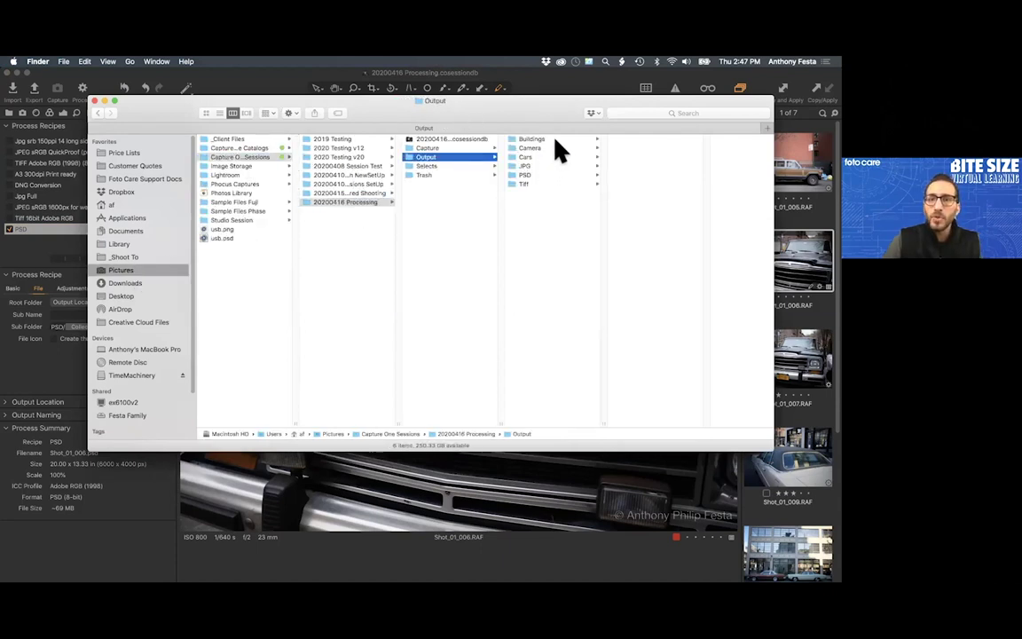
left_click(540, 174)
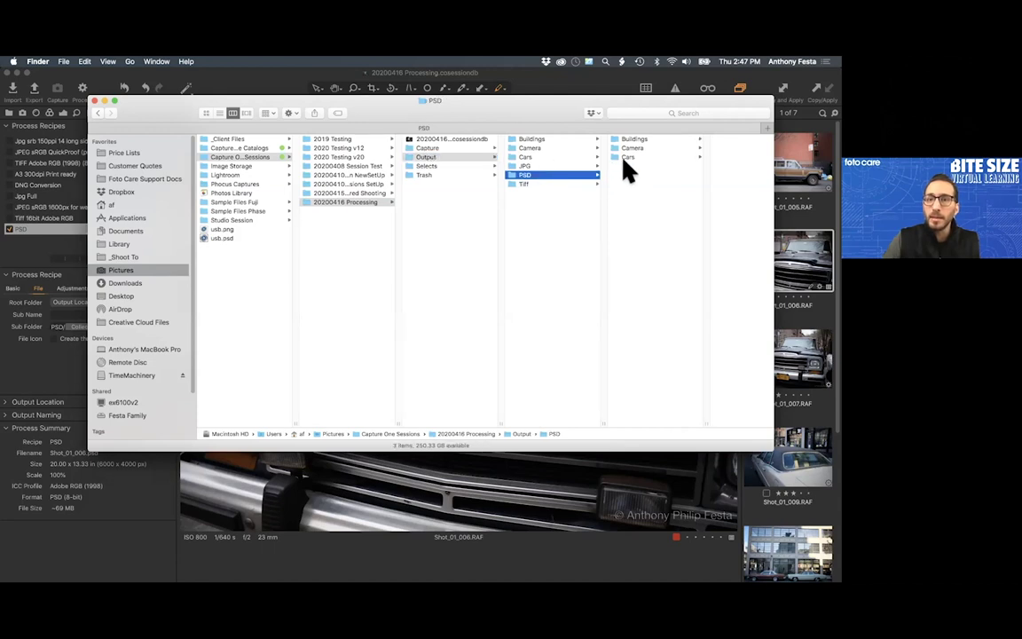
left_click(649, 157)
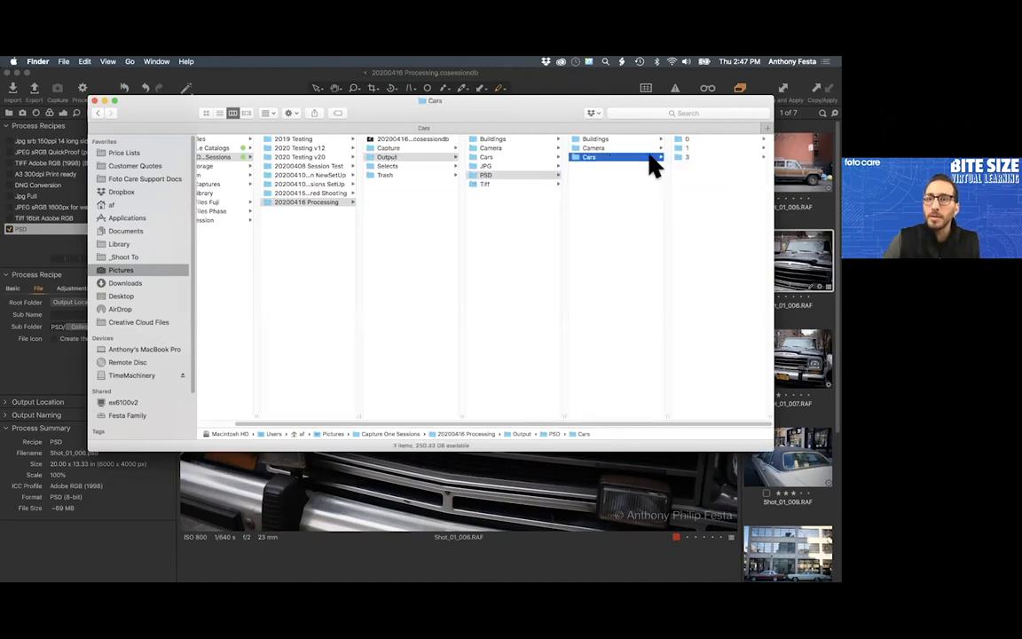
left_click_drag(720, 103, 642, 92)
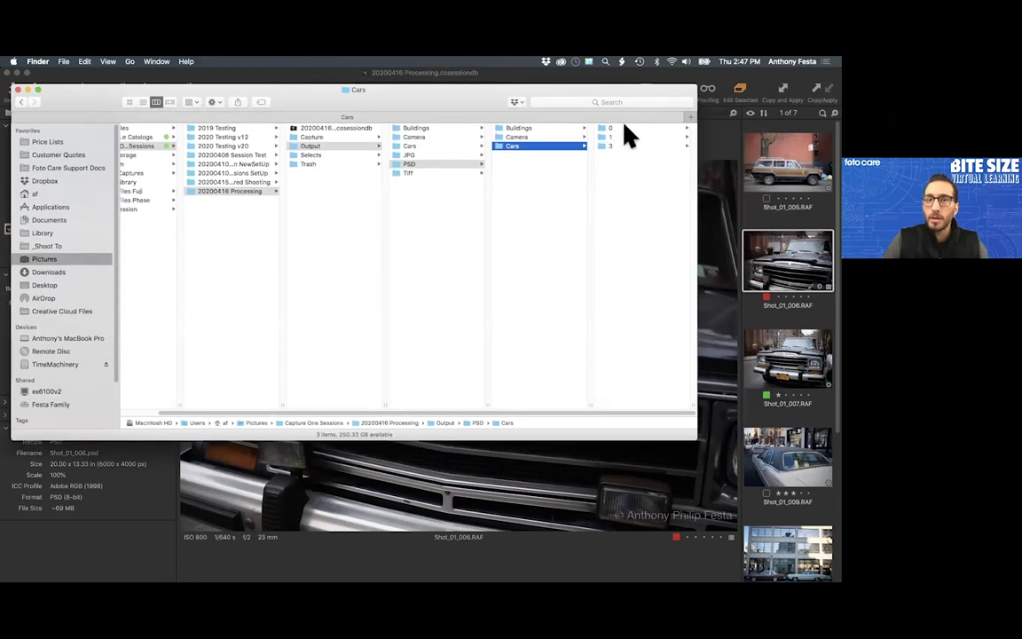
left_click(624, 127)
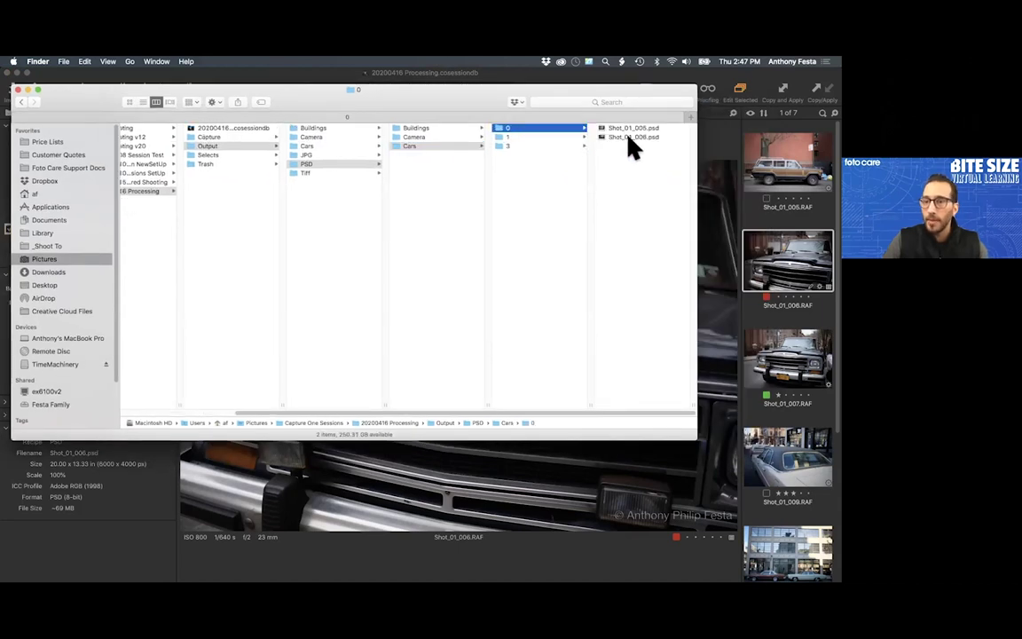
left_click(630, 138)
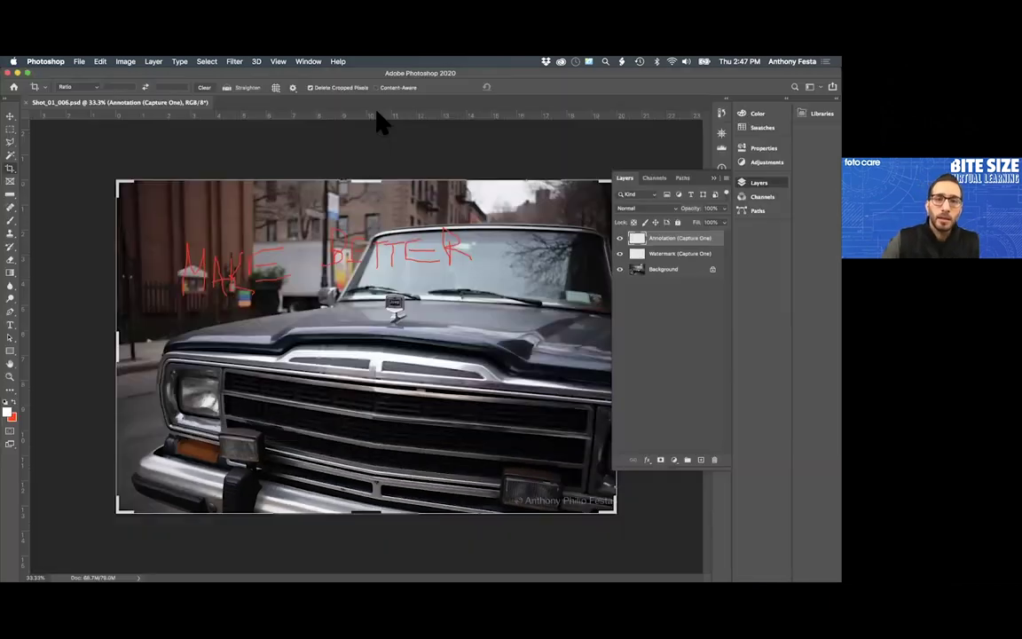
- Hide and show the Watermark (Capture One) layer of Shot_01_006.psd
left_click(620, 256)
left_click(620, 254)
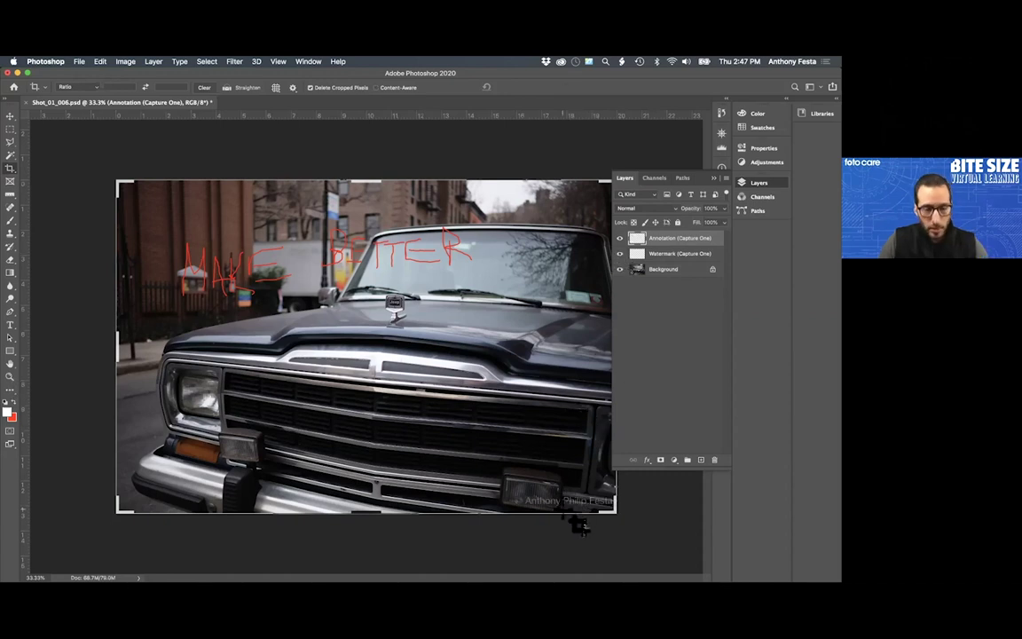
- Leave the Crop tool for the Move tool and select the Annotation (Capture One) and Watermark (Capture One) layers
key("Escape")
key("t")
left_click(10, 116)
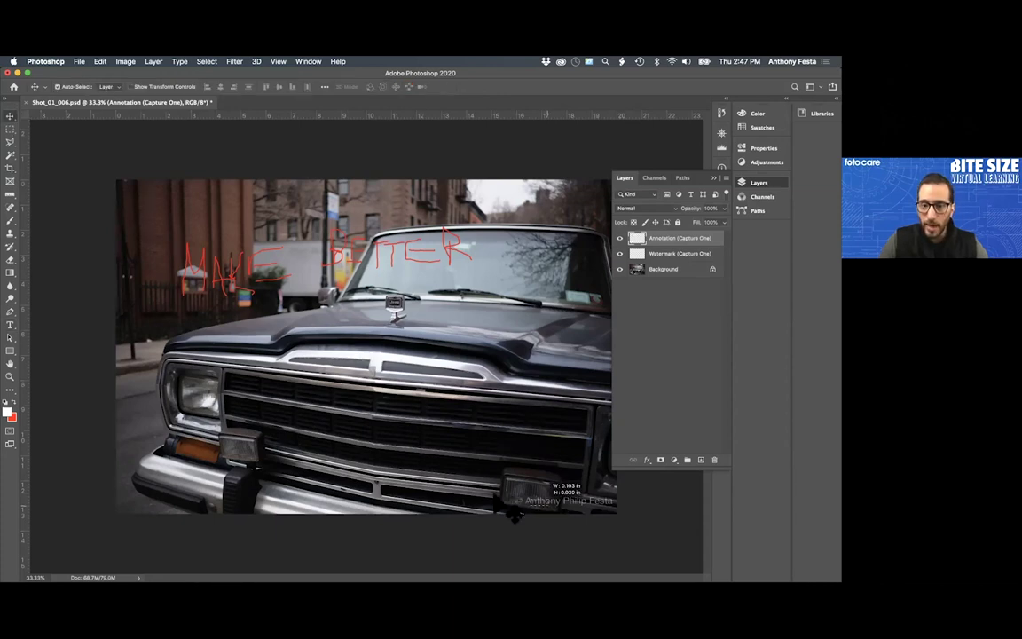
left_click(709, 288)
left_click(676, 237)
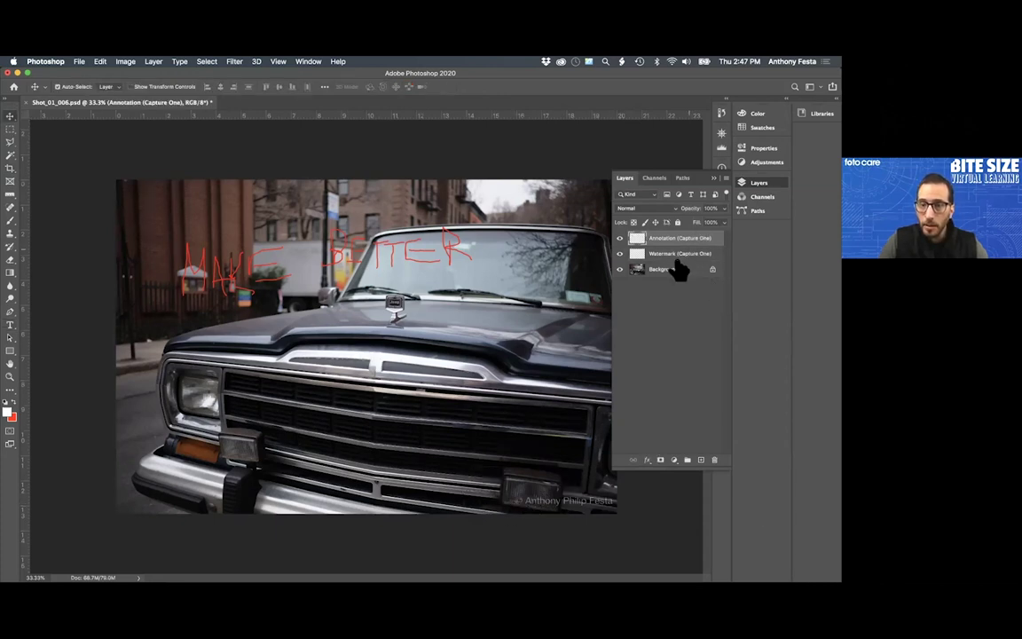
left_click(564, 505, "shift")
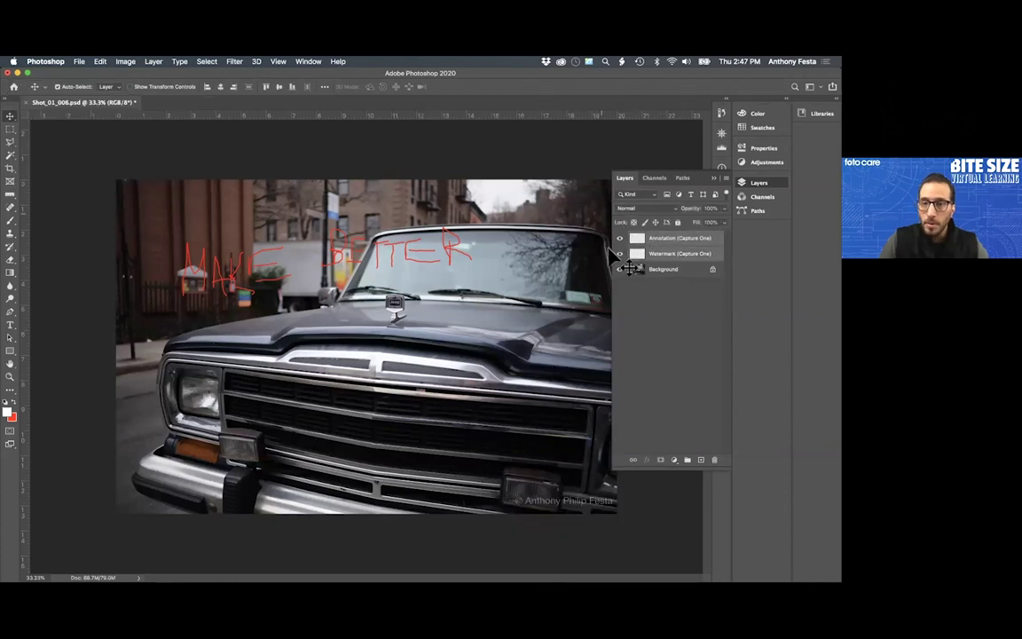
- Toggle the visibility of the Annotation and Watermark layers off and on, and display the Crop (Capture One) path over the image
left_click(620, 254)
left_click(620, 238)
left_click(620, 239)
left_click(620, 255)
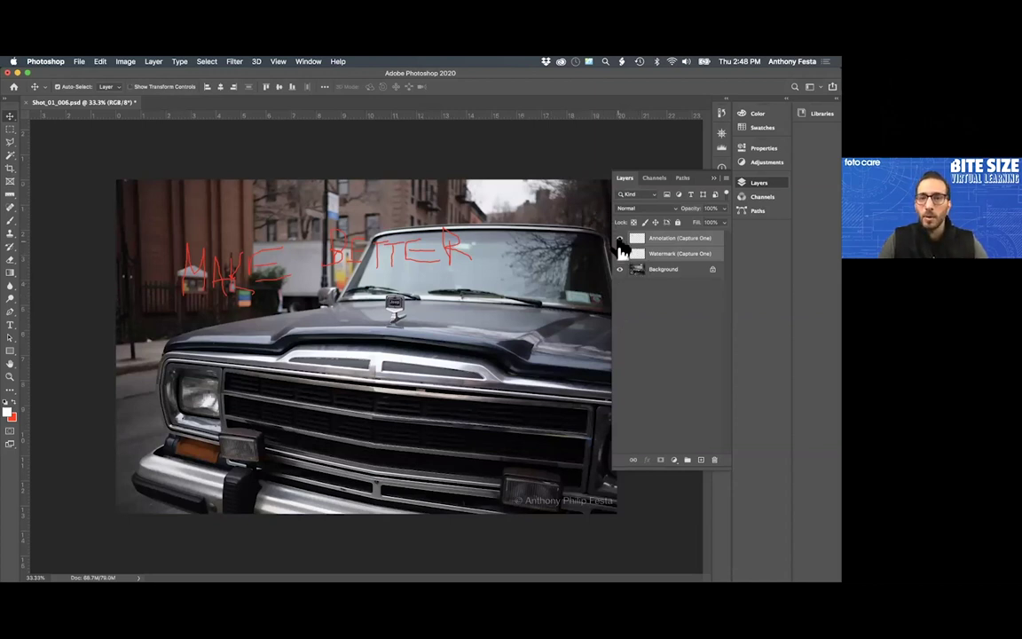
left_click(682, 177)
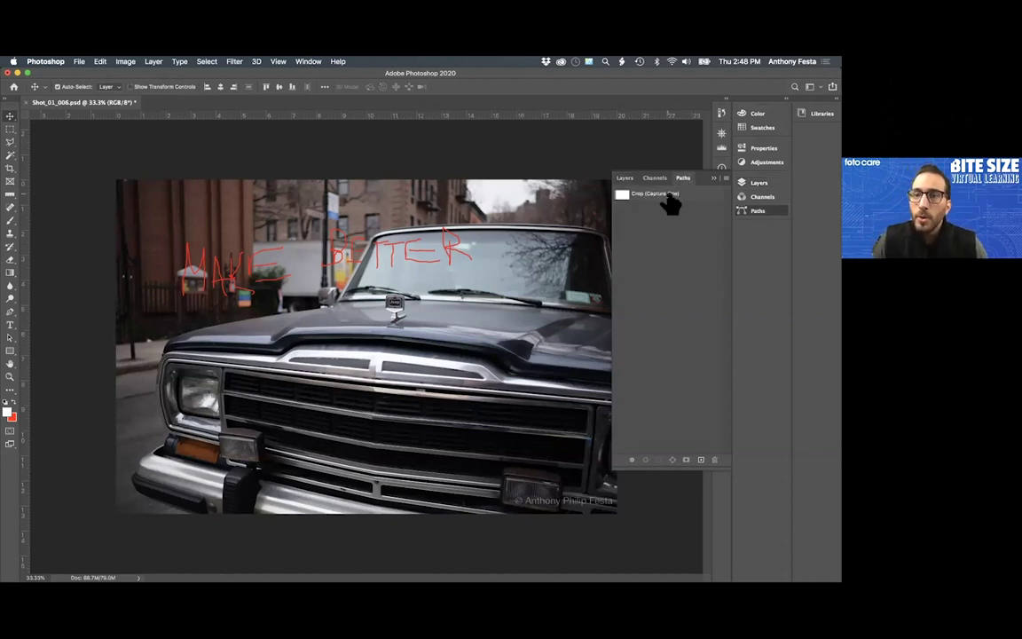
left_click(671, 195)
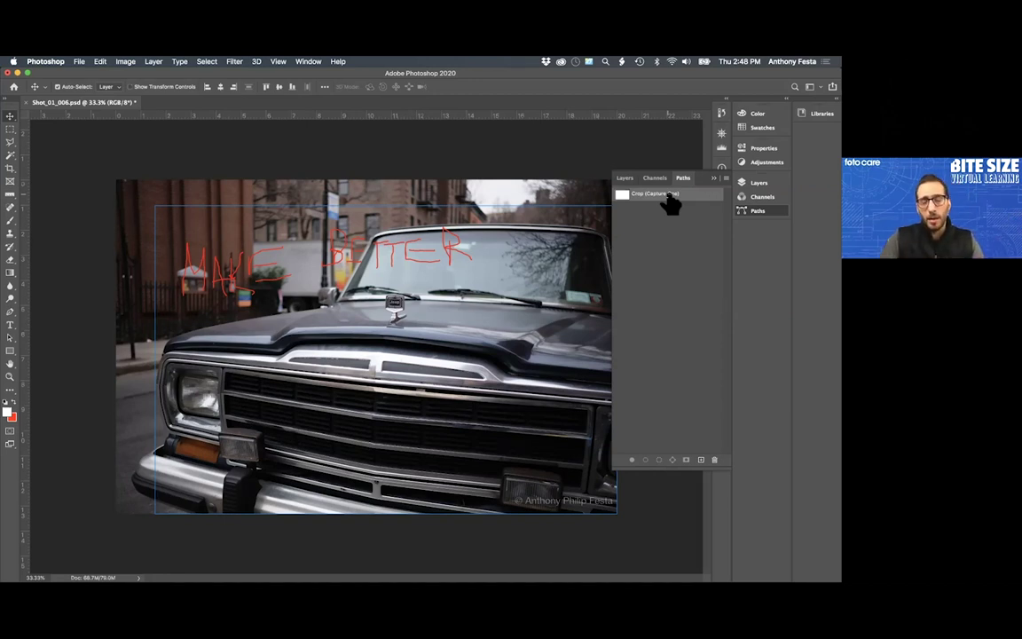
- Switch to Capture One, select the five images from Shot_01_006.RAF through Shot_01_011.RAF, and enable only the JPEG sRGB 1600px for web recipe
key("super+Tab")
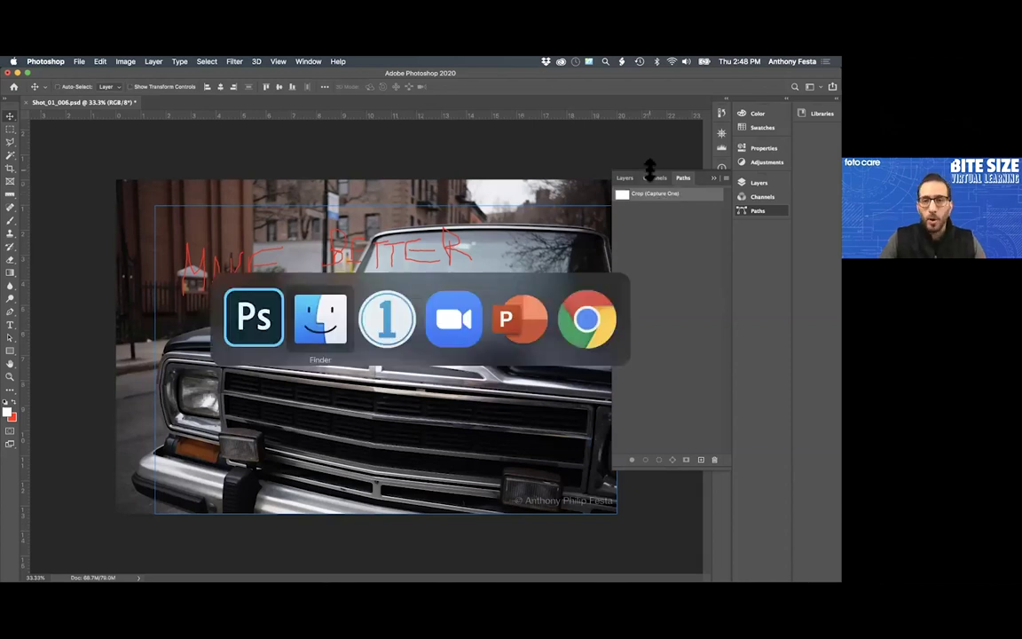
key("super+Tab")
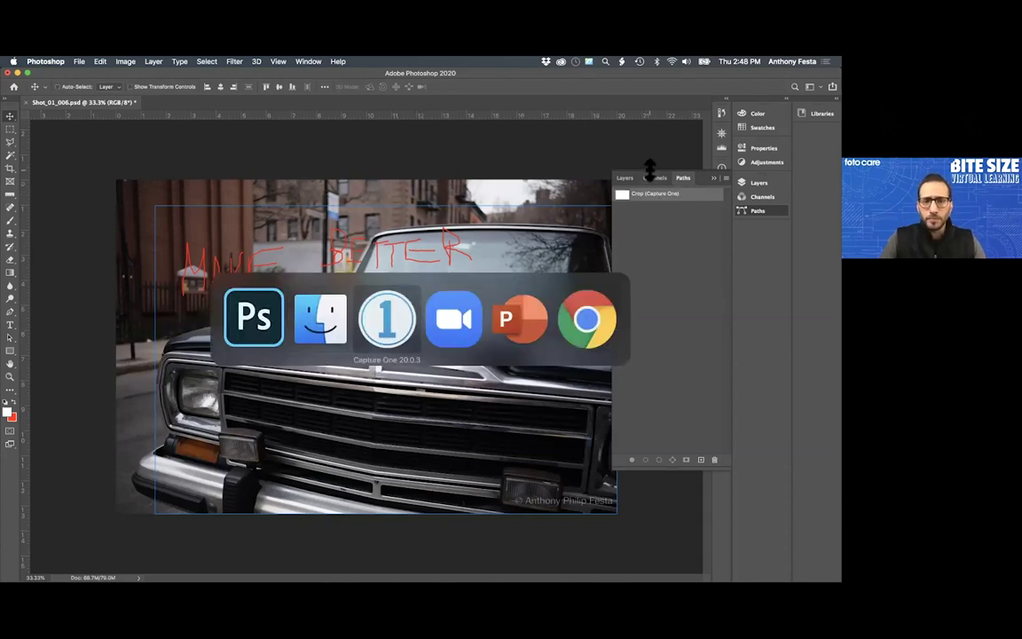
key("super+shift+Tab")
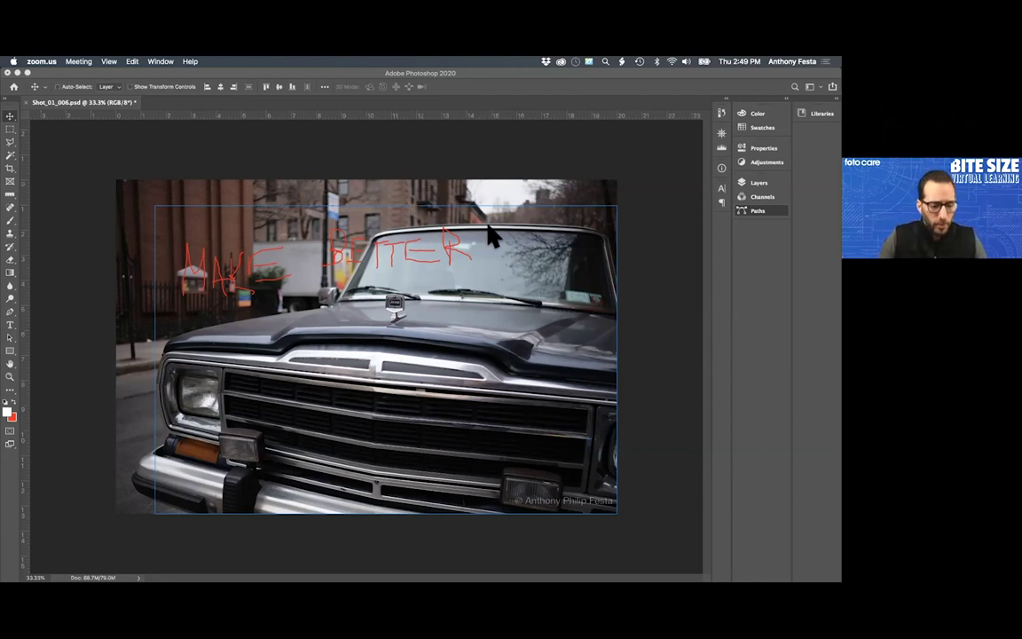
key("super+Tab")
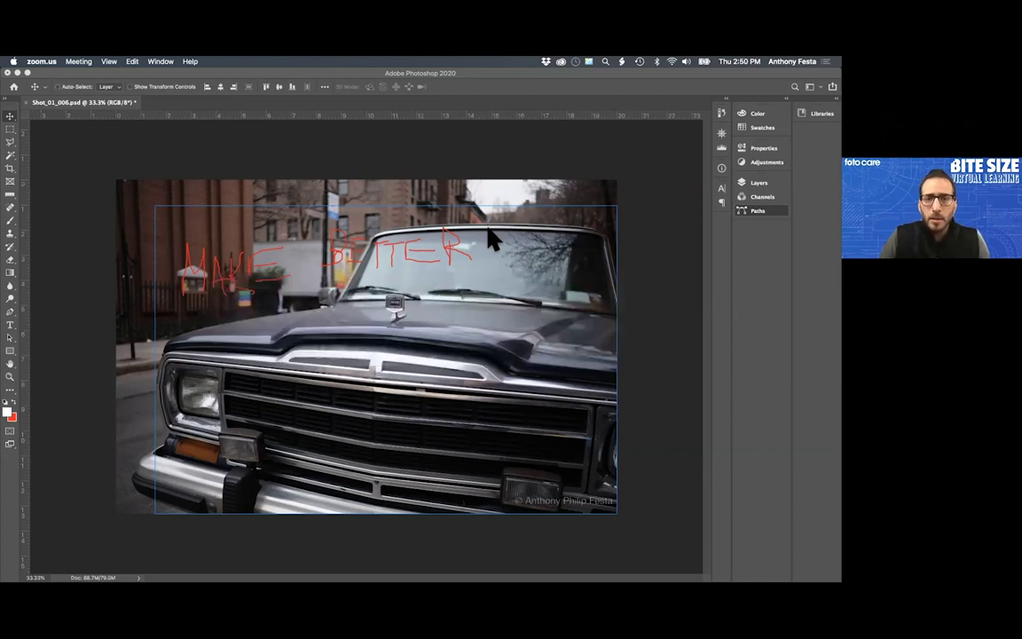
key("super+Tab")
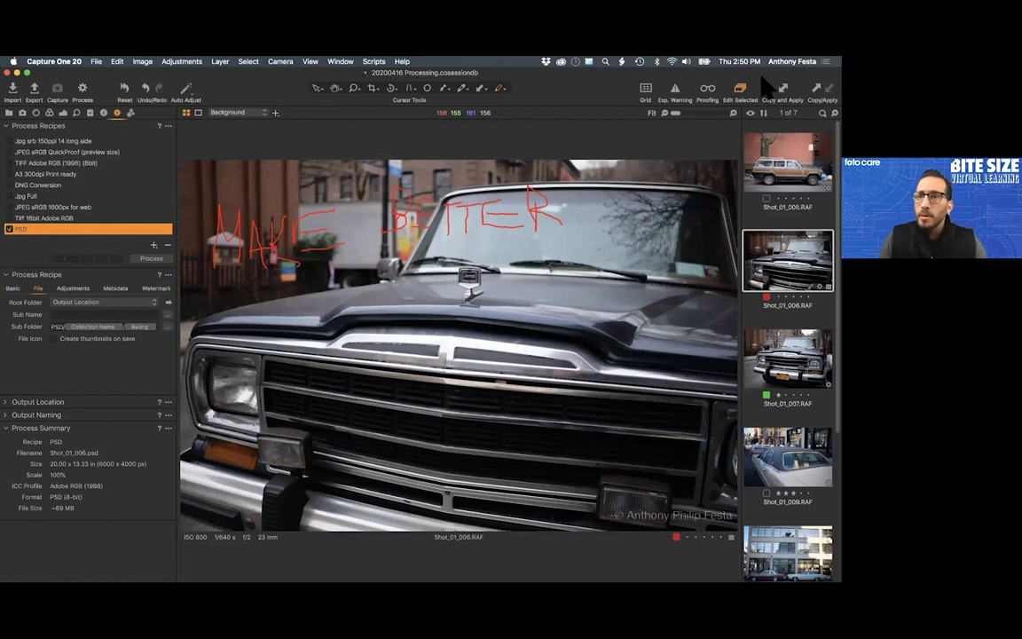
scroll(816, 381, "down", 5)
left_click(802, 451, "shift")
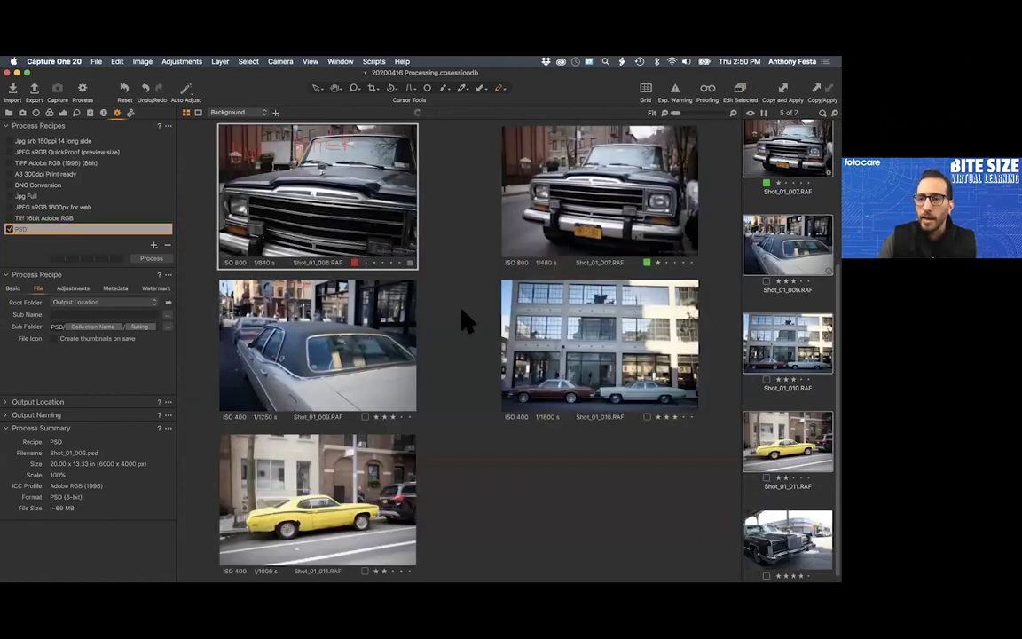
left_click(9, 207)
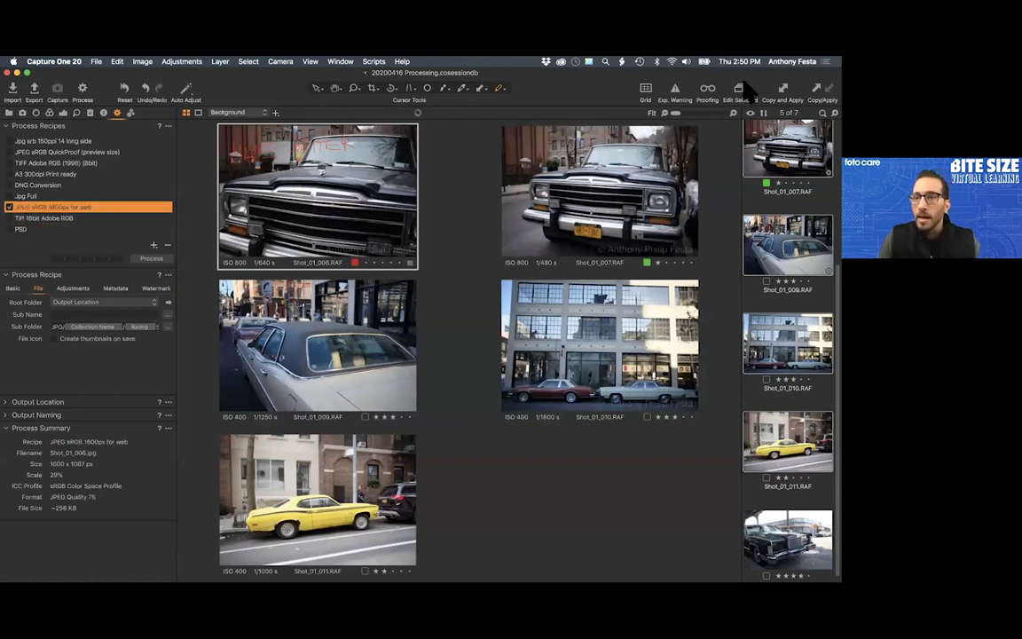
- Try to process the five selected images with Edit Selected turned off, and cancel the processing
key("super+d")
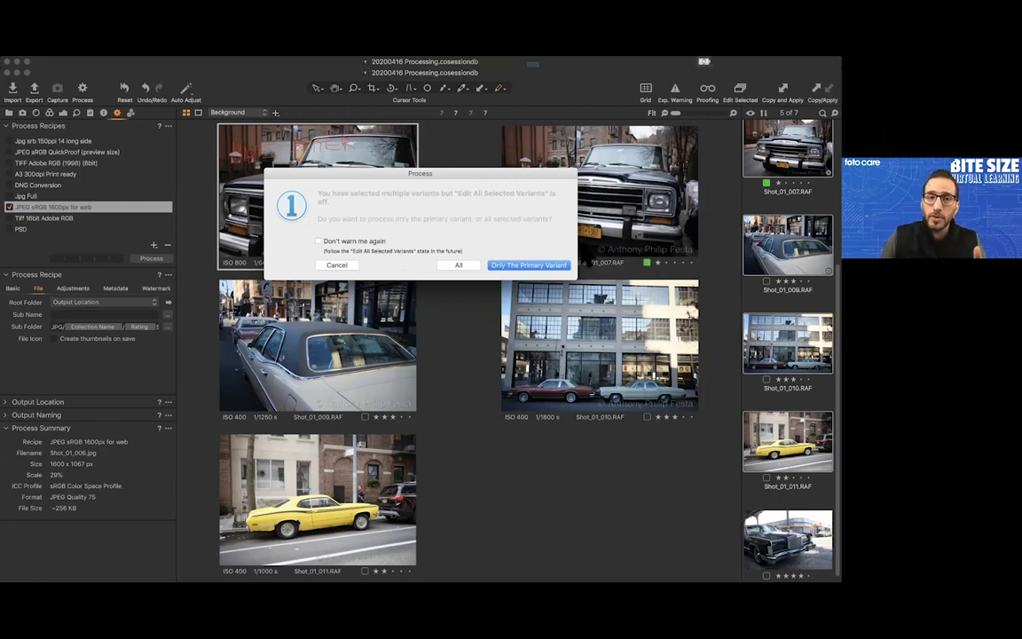
left_click(458, 265)
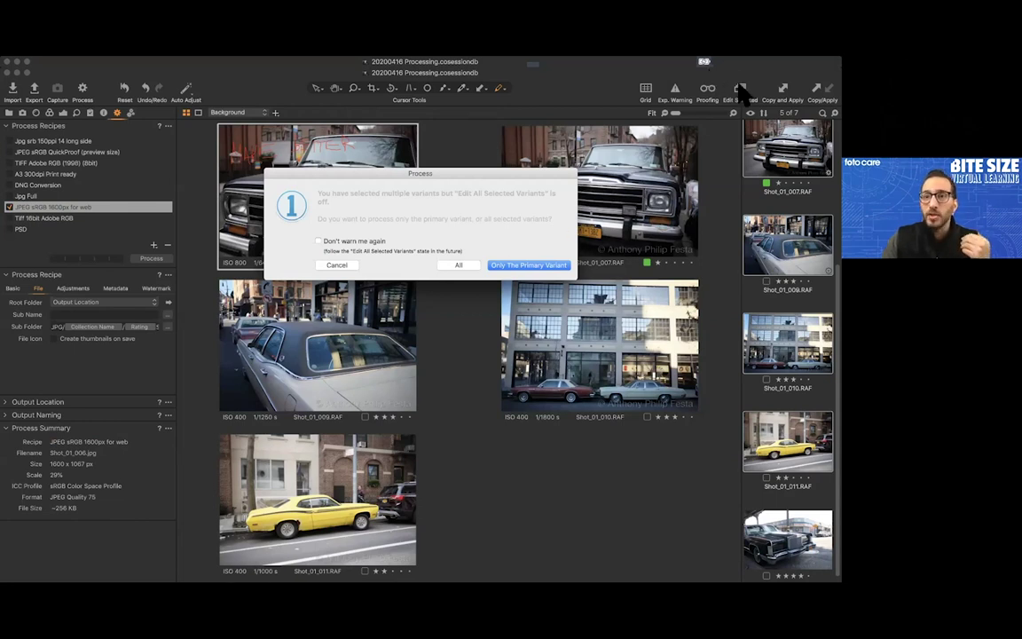
key("Escape")
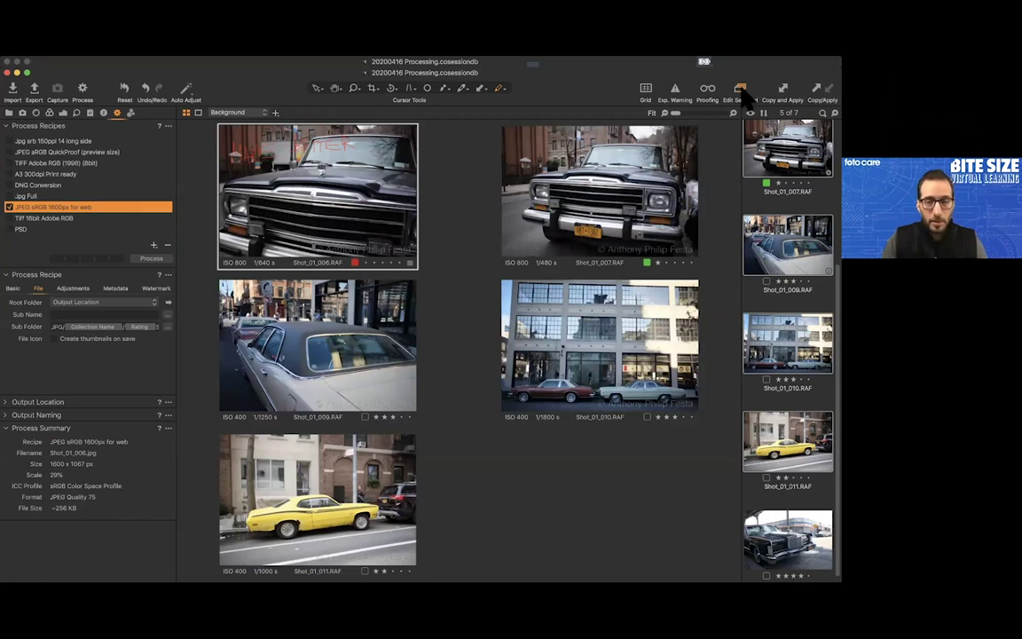
- Process all five selected images with Edit Selected turned on, and display the batch queue
left_click(82, 91)
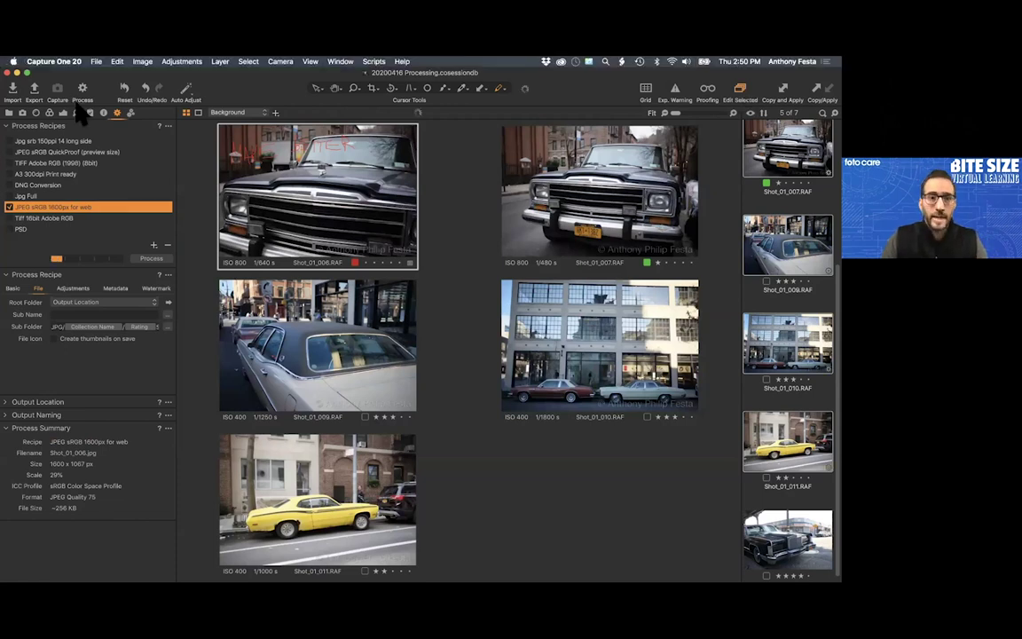
left_click(130, 112)
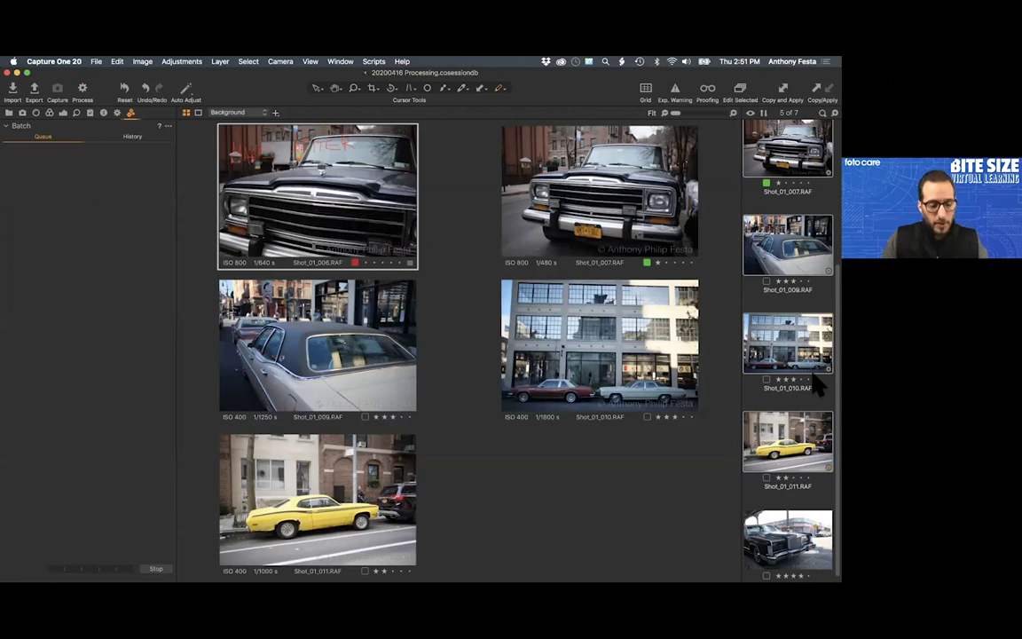
- Run processing with Edit Selected turned off, limiting it to only the primary variant, Shot_01_006.RAF
key("super+d")
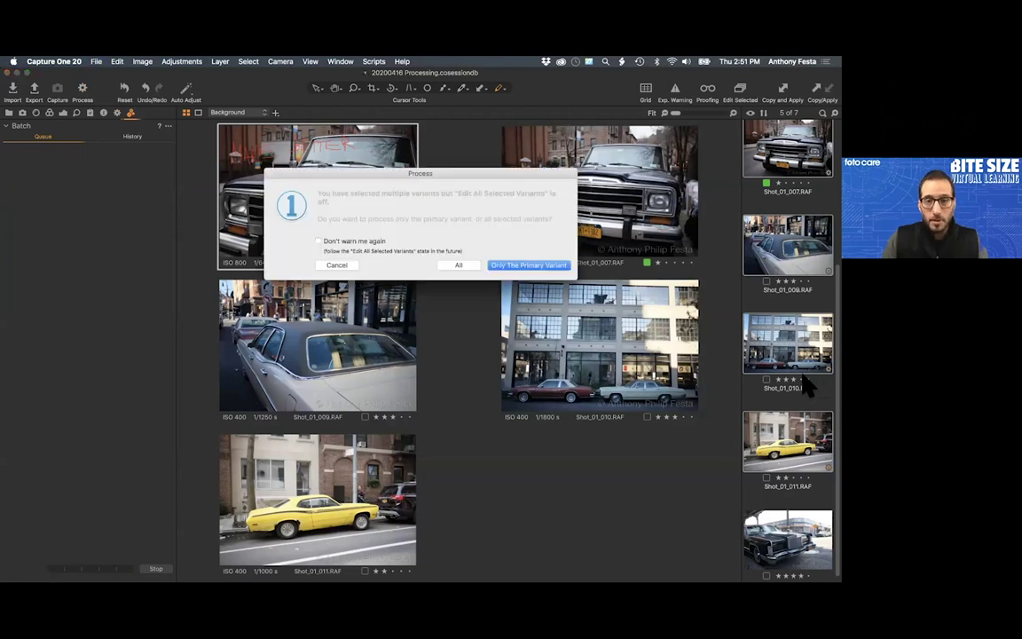
left_click(531, 264)
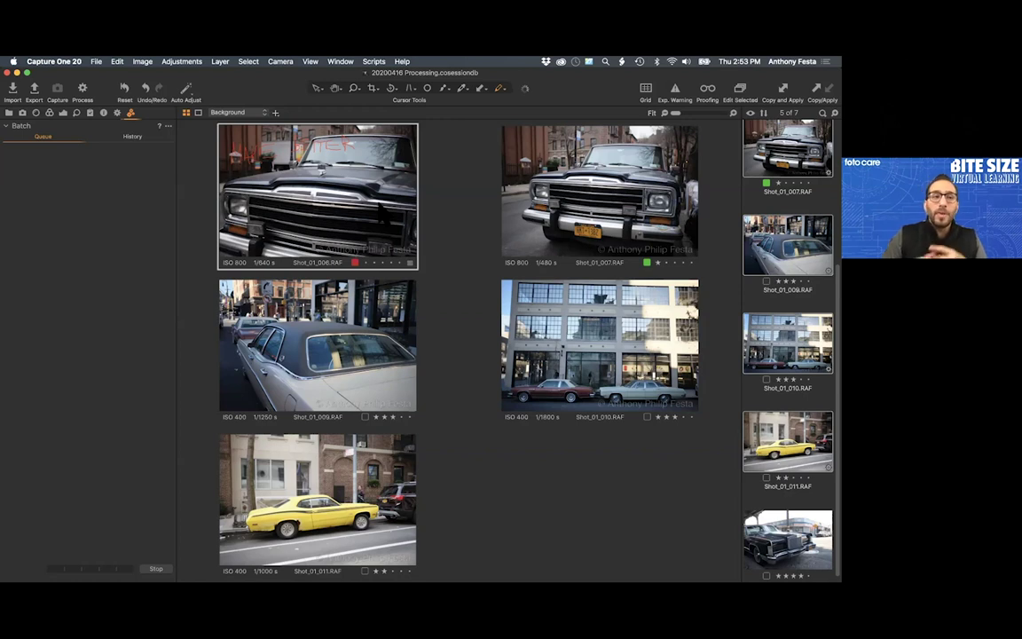
- Review the Adjustments and Metadata options of the JPEG sRGB 1600px for web recipe
left_click(117, 113)
left_click(79, 289)
left_click(107, 288)
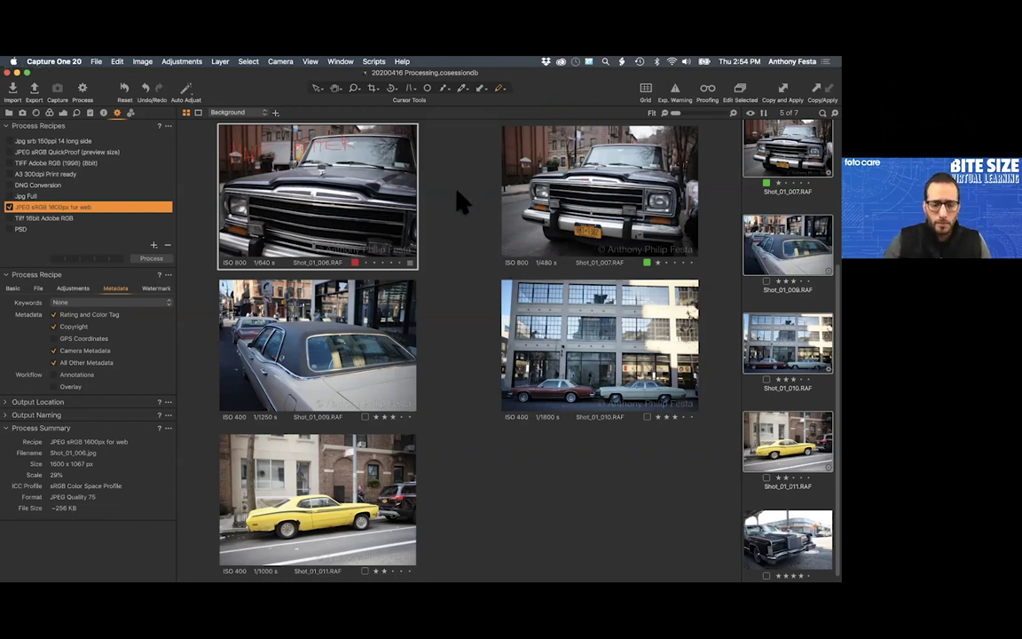
- Switch to the Pan cursor, select all seven images in the Cars folder, and display the batch queue
key("h")
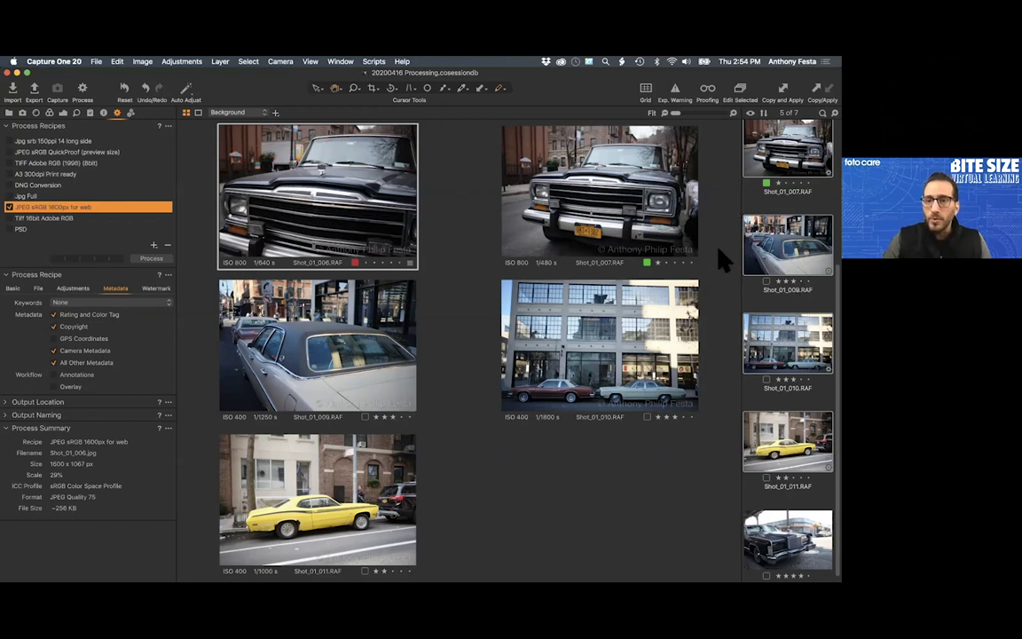
left_click(785, 456)
key("super+a")
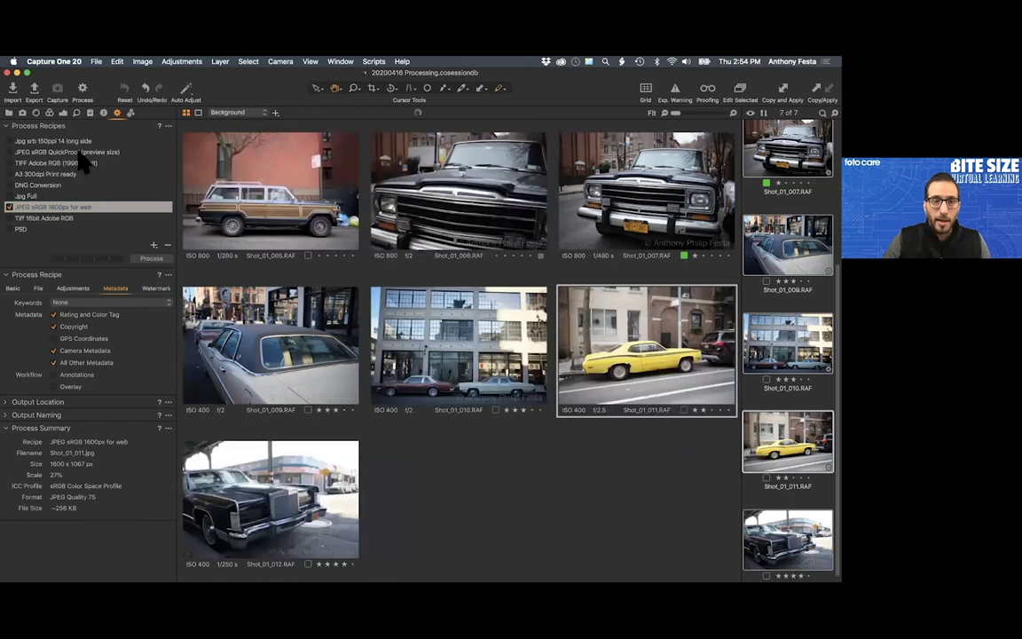
key("super+d")
left_click(130, 112)
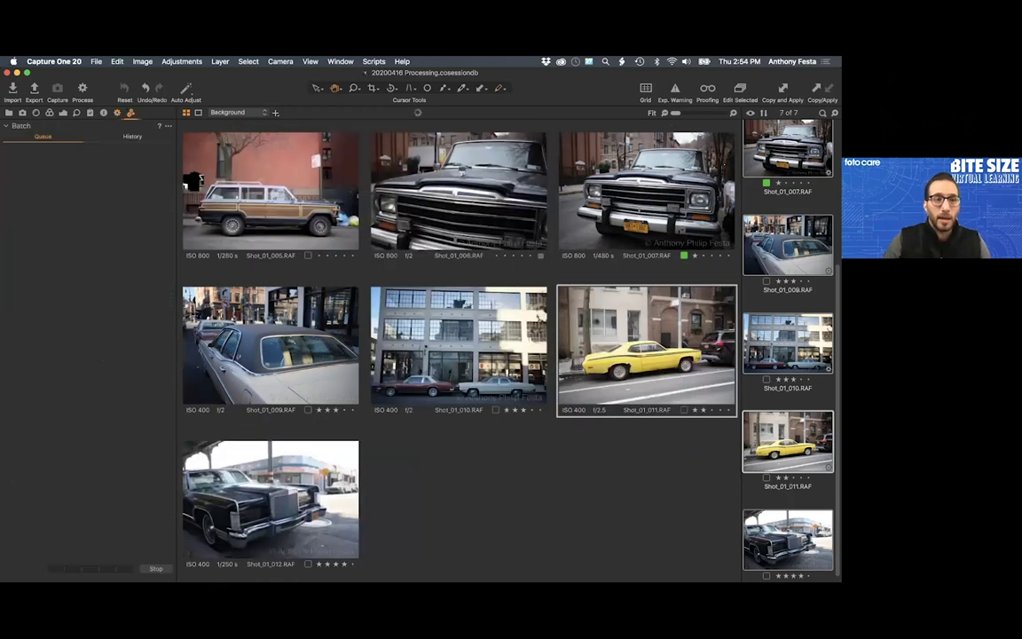
- Turn on Edit Selected, process all selected images with the JPEG sRGB 1600px for web recipe, and stop the batch queue
key("super+d")
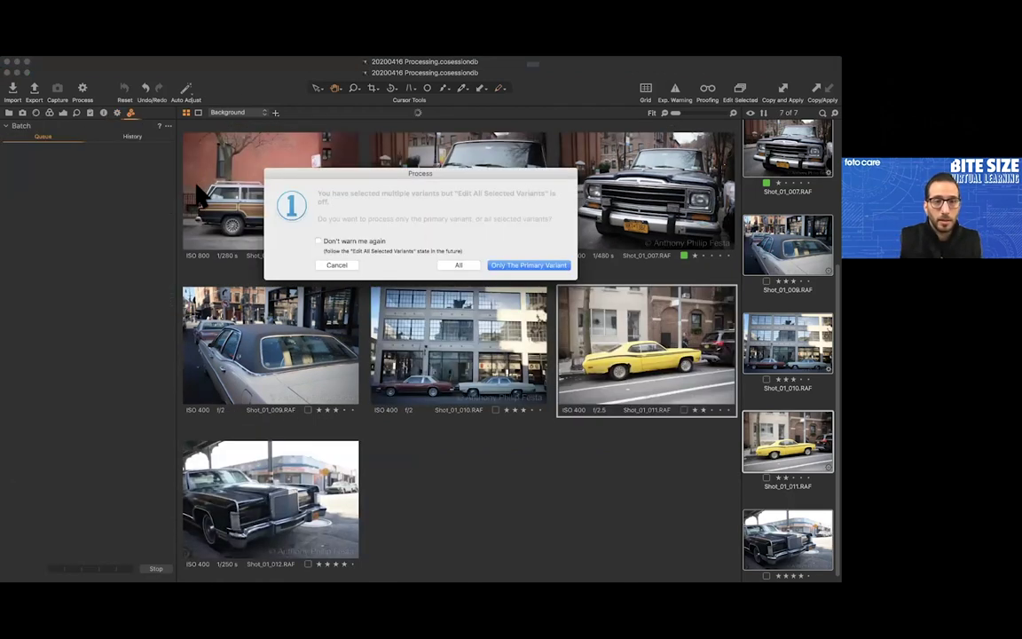
left_click(342, 265)
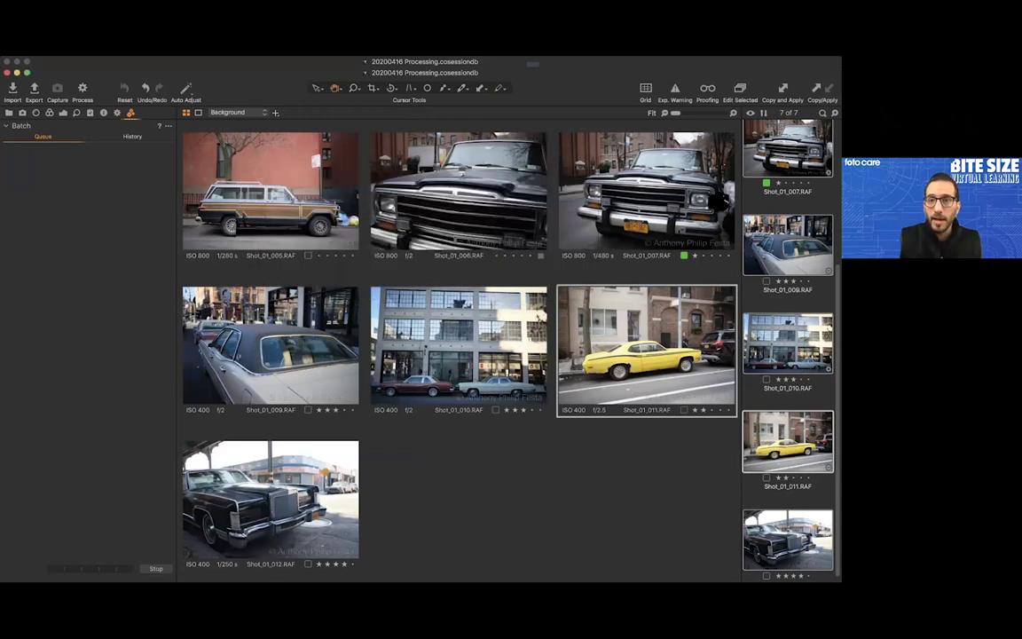
left_click(744, 89)
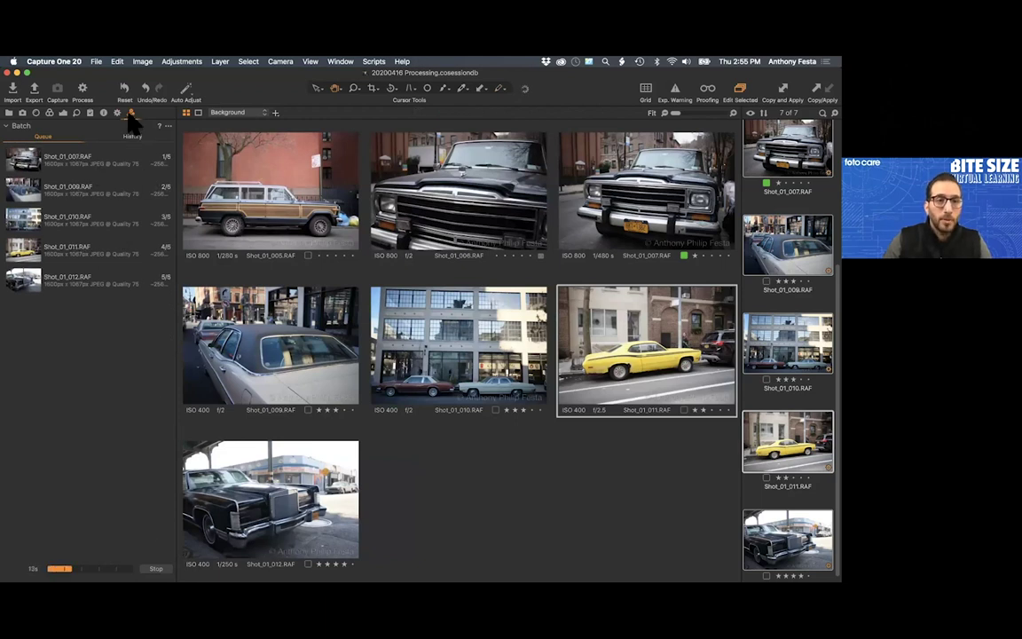
left_click(156, 567)
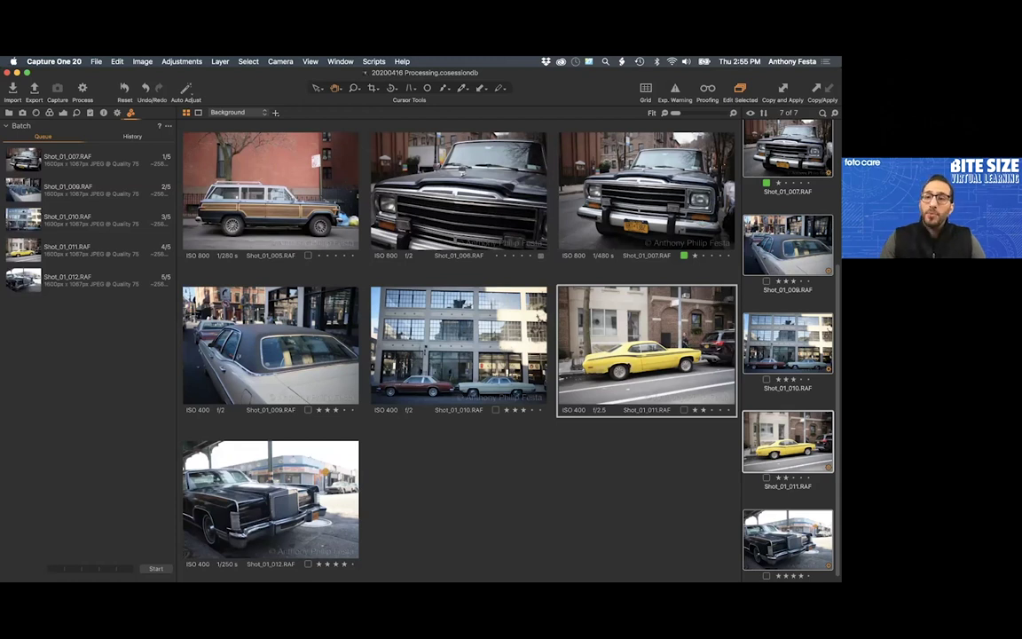
- Open the session's Camera folder and add its first image to the stopped queue, declining to restart the queue
key("super+alt+l")
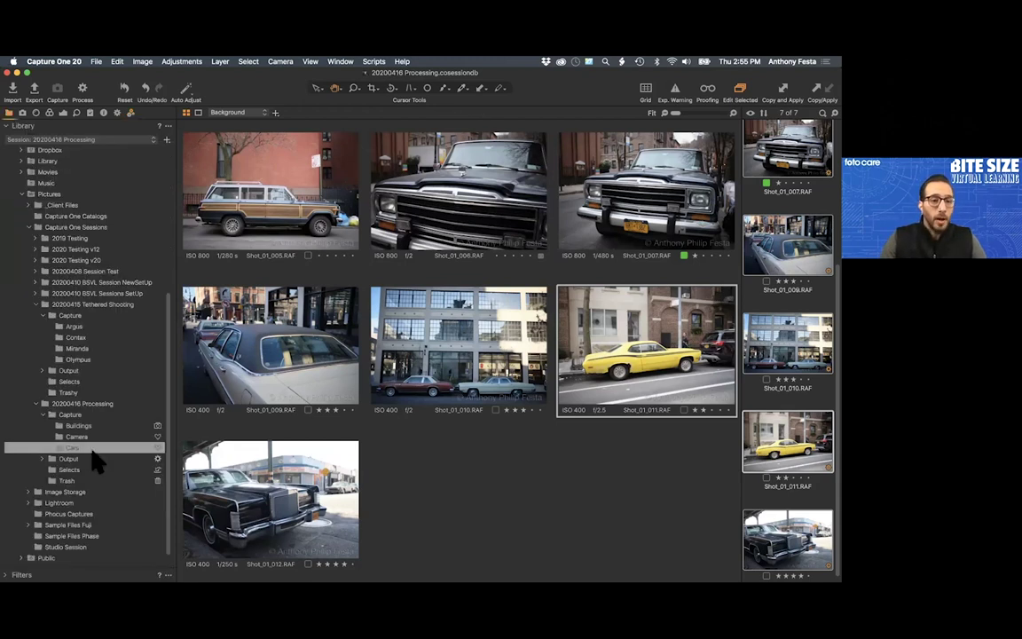
left_click(80, 436)
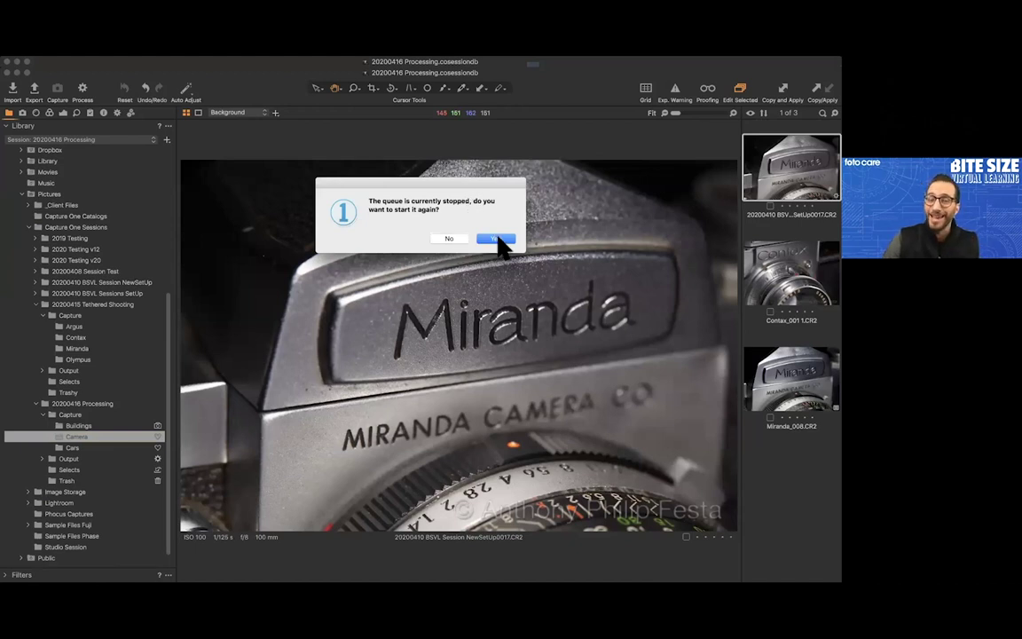
left_click(451, 238)
- Display the batch queue and start processing the waiting images
left_click(130, 113)
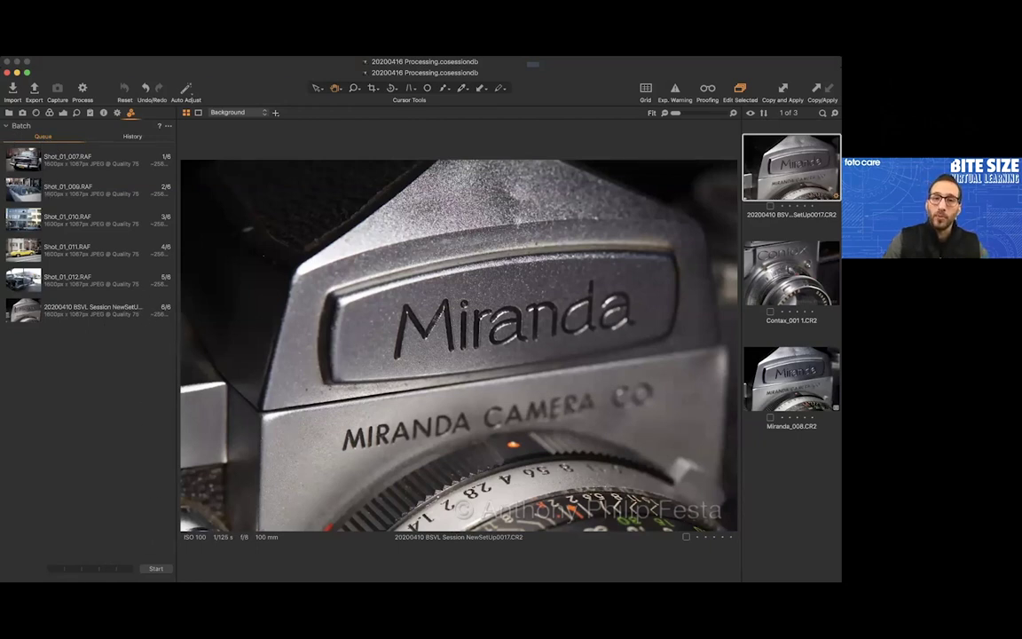
left_click(156, 568)
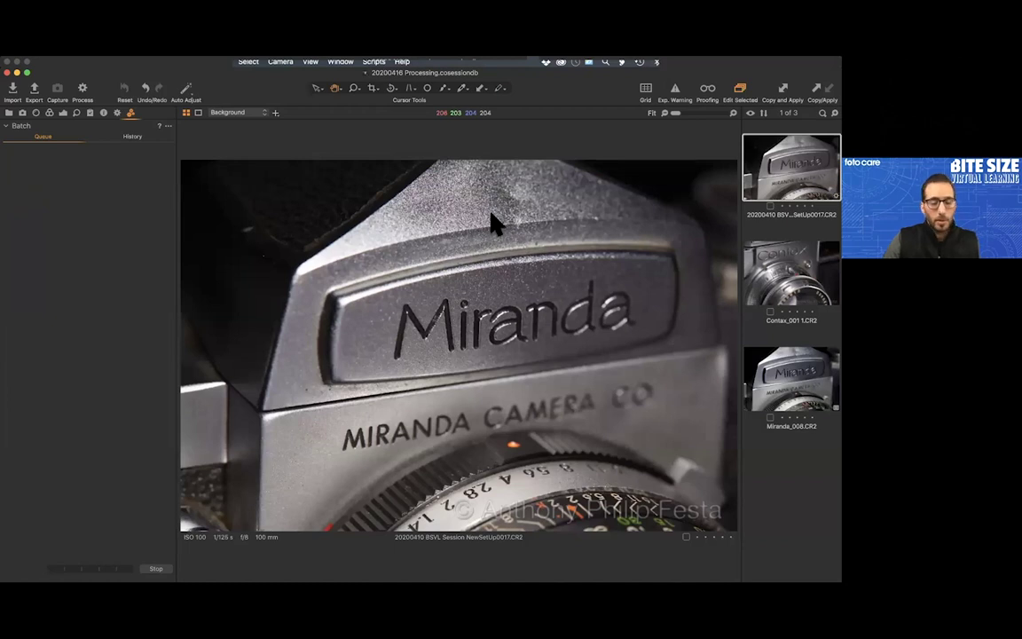
- Switch to the PowerPoint slide show and advance from the Processing – Watermark slide to the Next Webinars slide
key("super+Tab")
key("super+Tab")
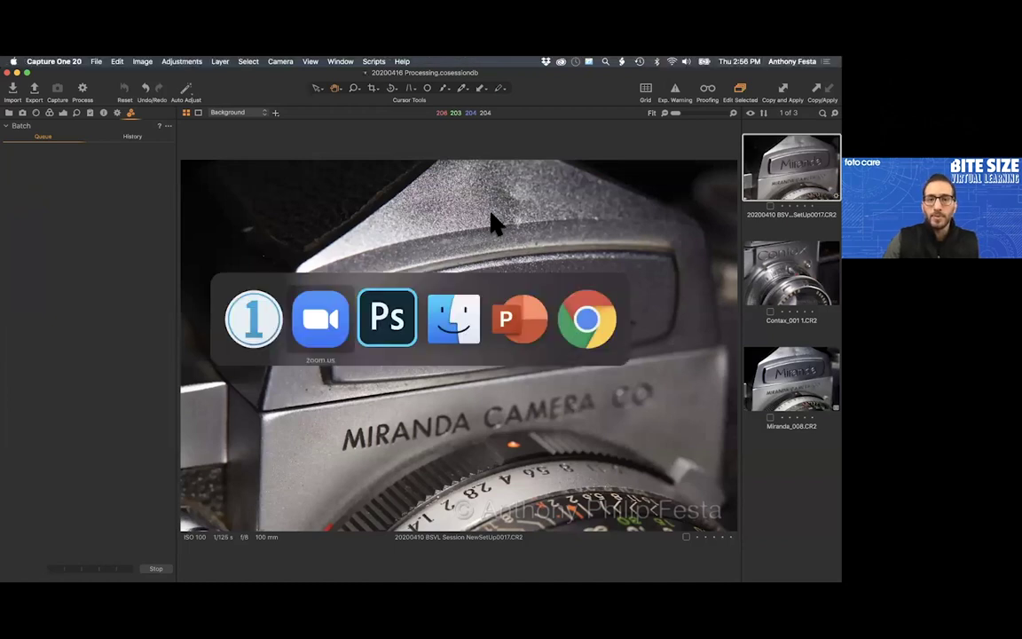
key("super+Tab")
key("super+Tab")
key("super+Tab")
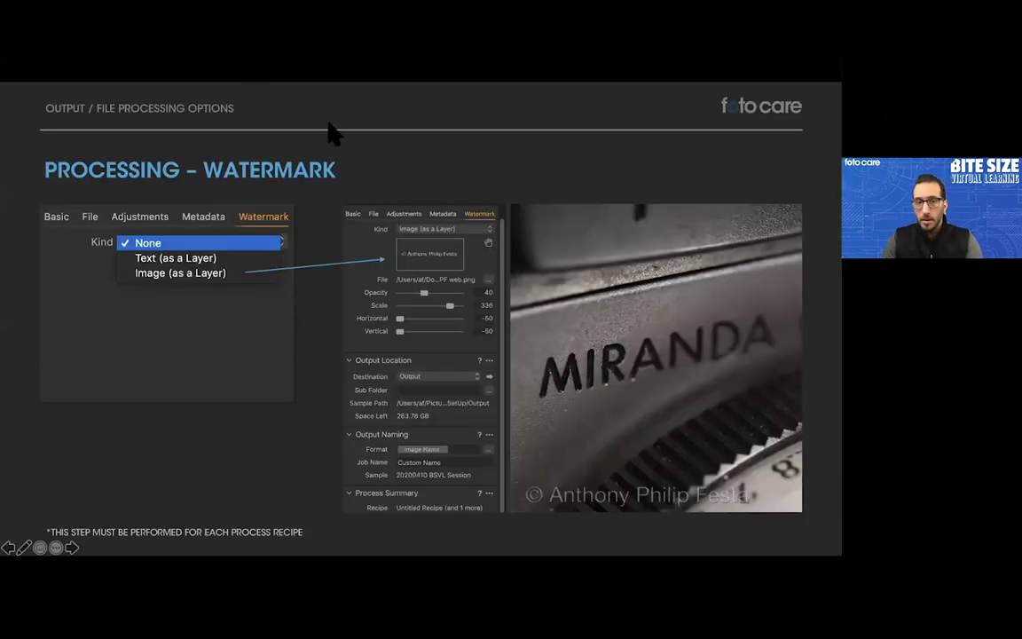
left_click(346, 176)
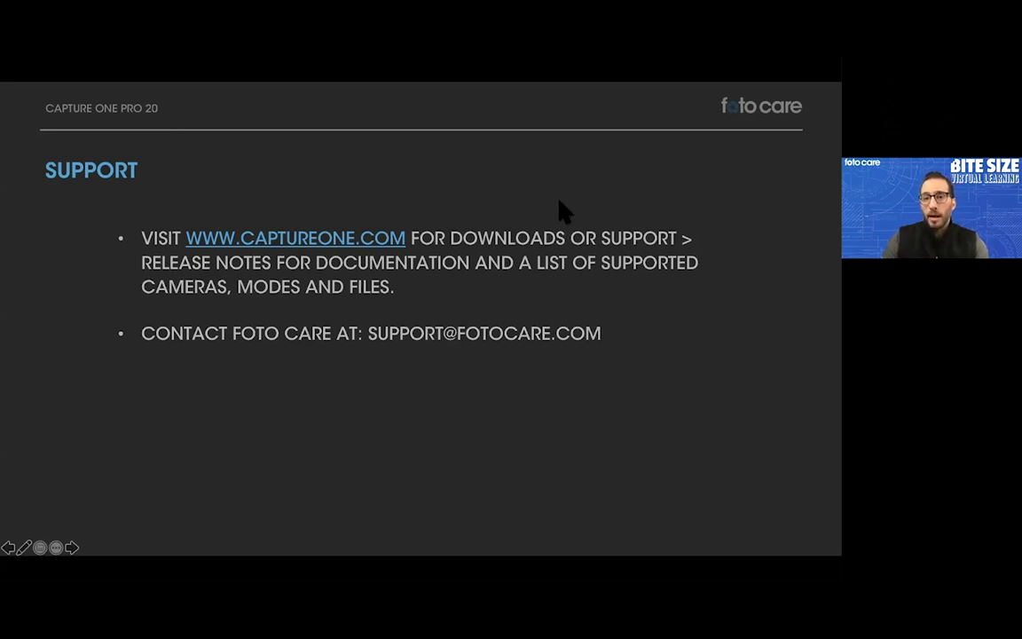
key("Right")
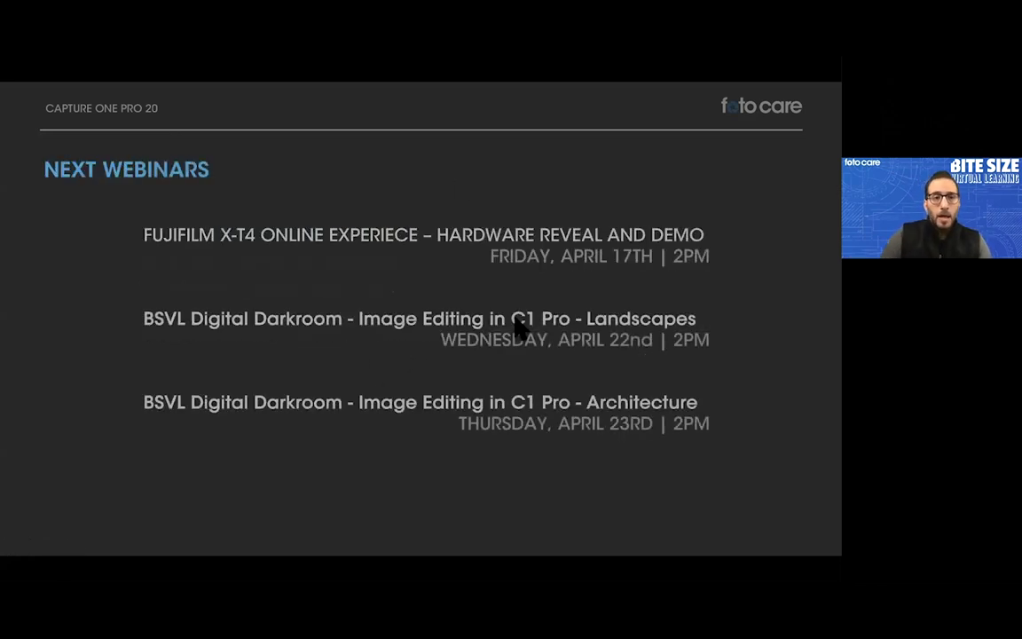